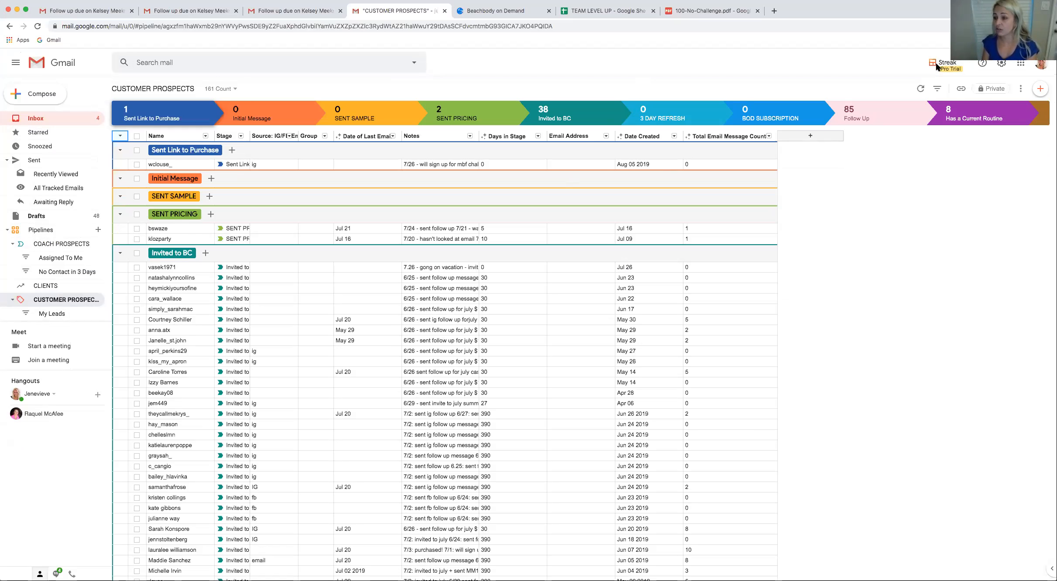
Open the Streak home sidebar beside the CUSTOMER PROSPECTS pipeline
left_click(945, 65)
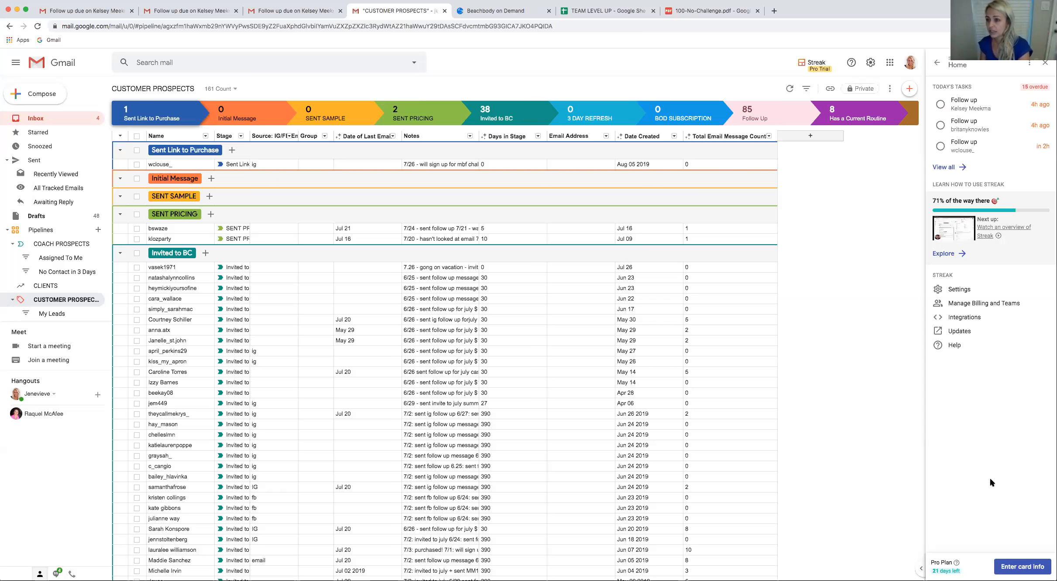
left_click(890, 64)
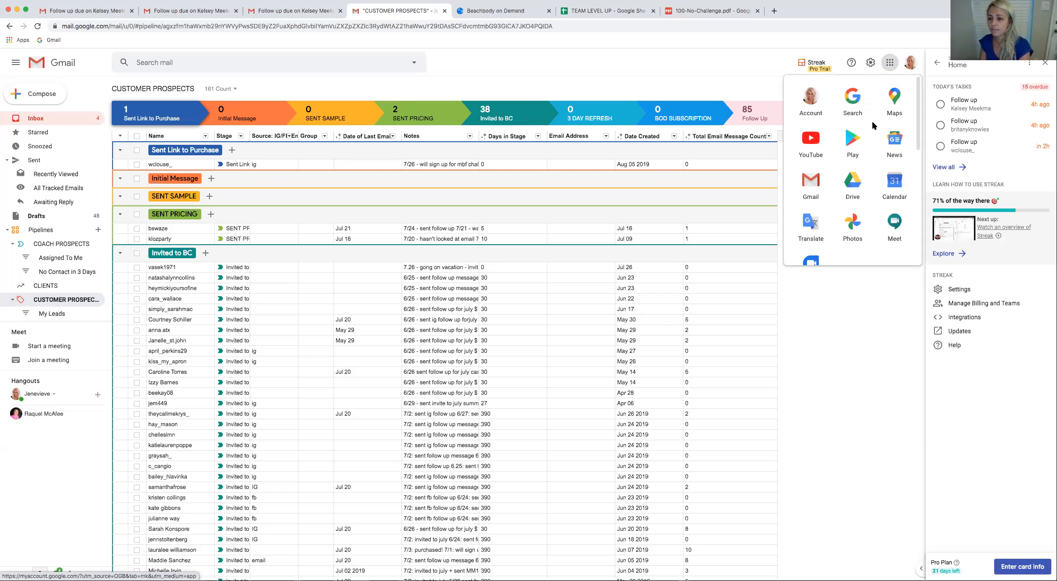
left_click(777, 57)
Search the web for "google streak" in a new browser tab and open the Streak - CRM for Gmail website
left_click(774, 10)
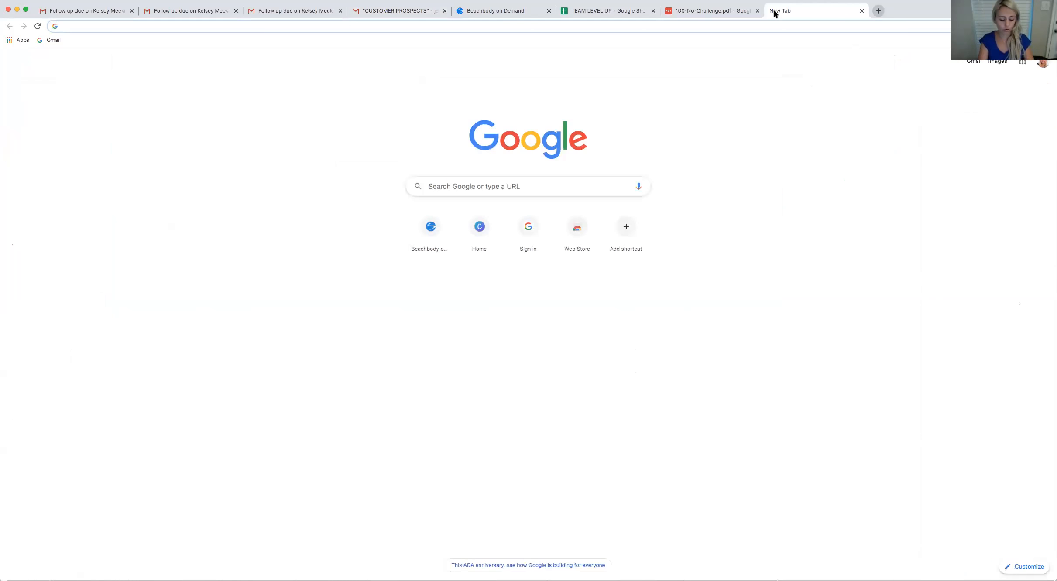
type("g")
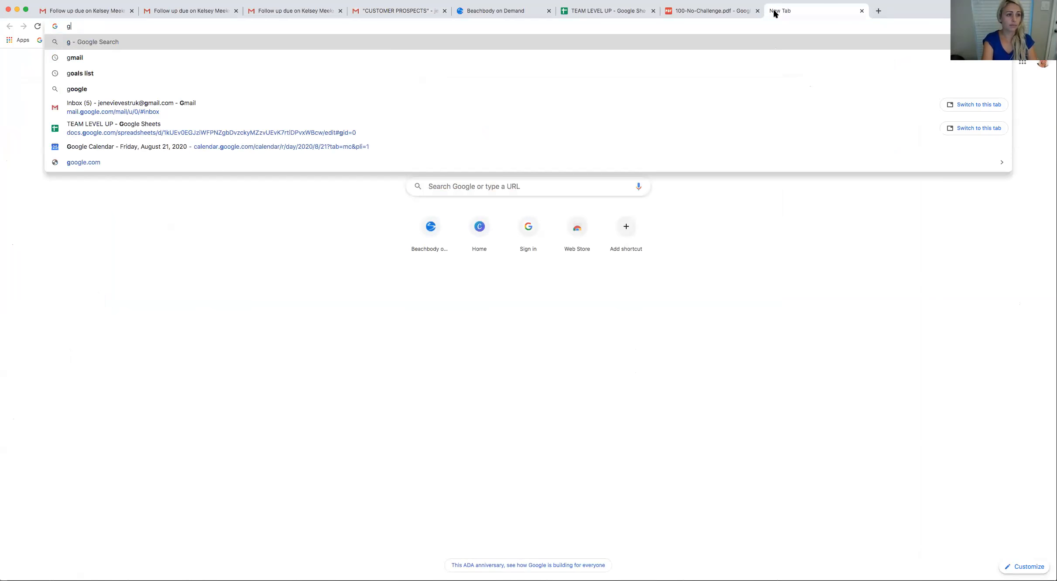
key("BackSpace")
left_click(543, 182)
type("ho")
key("BackSpace")
key("BackSpace")
left_click(541, 174)
left_click(521, 189)
type("go")
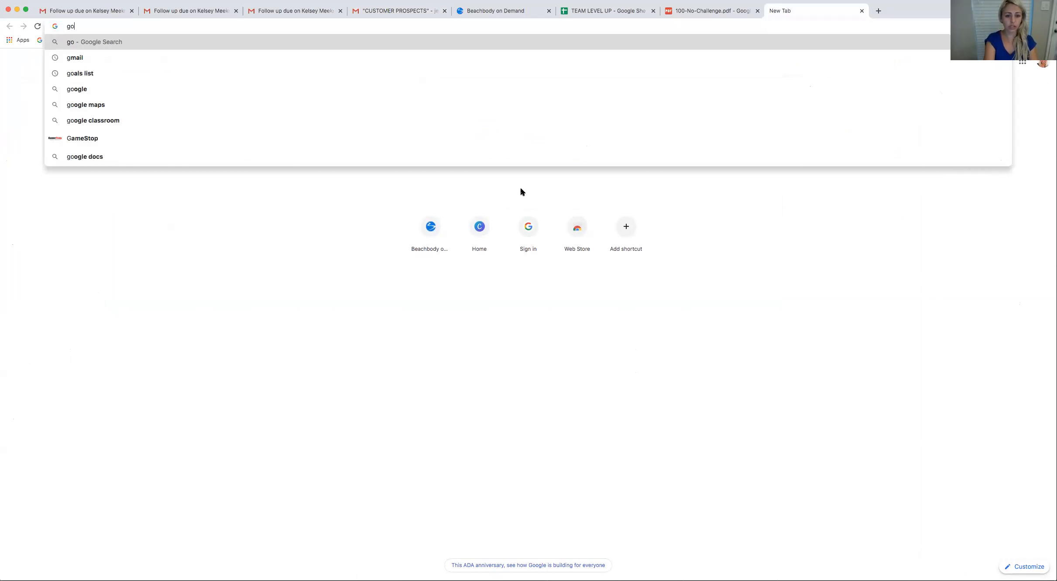
type("ogle ")
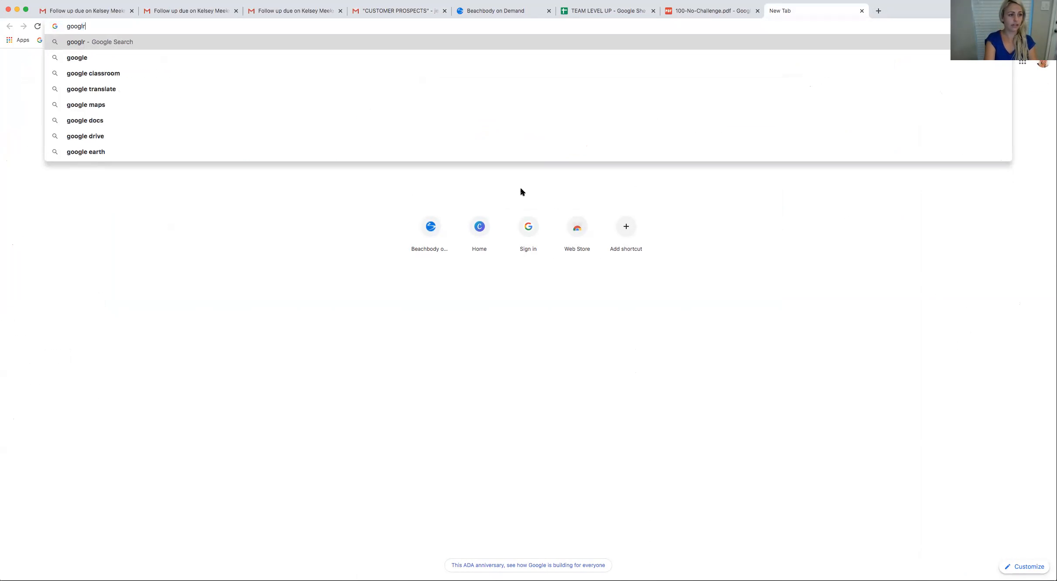
type("streak")
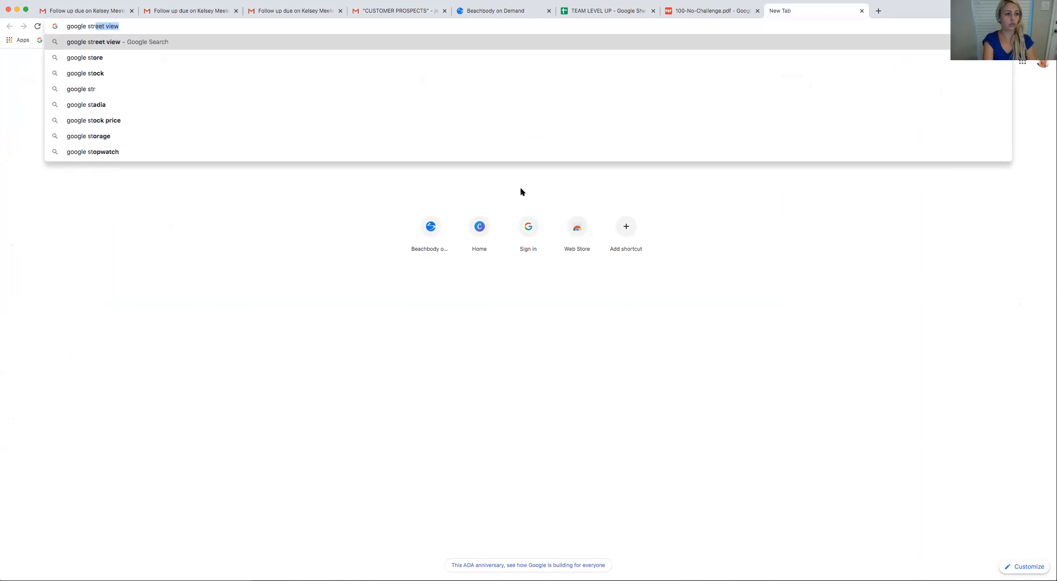
key("Return")
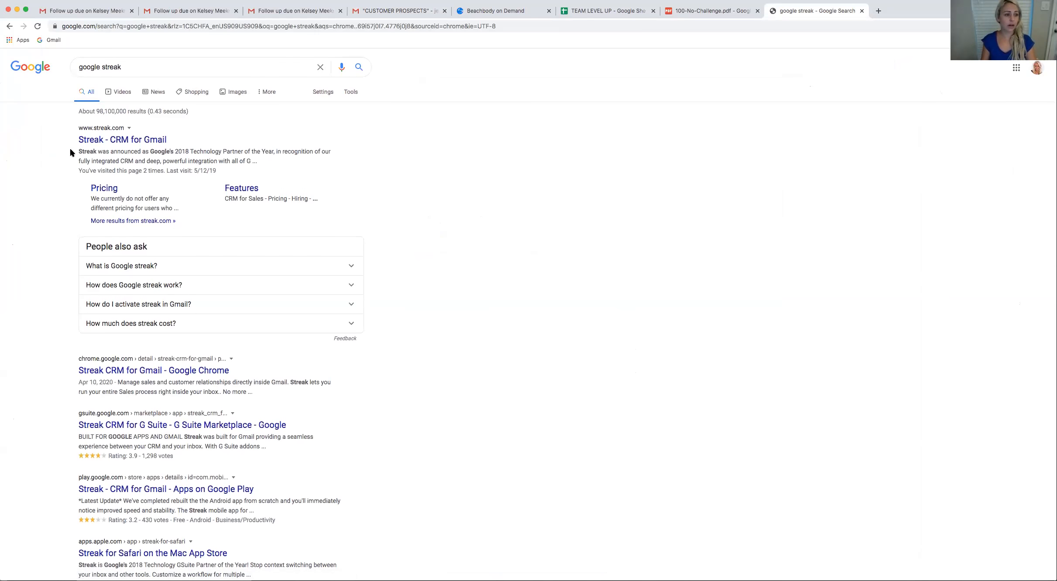
left_click(139, 147)
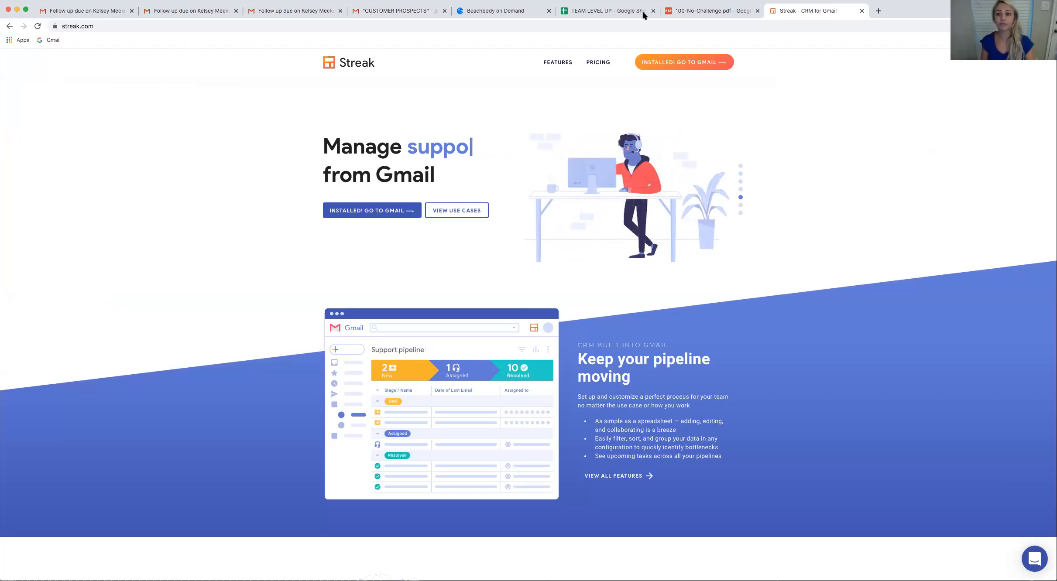
Return to the CUSTOMER PROSPECTS pipeline in Gmail and collapse the list of pipelines
left_click(92, 14)
left_click(372, 15)
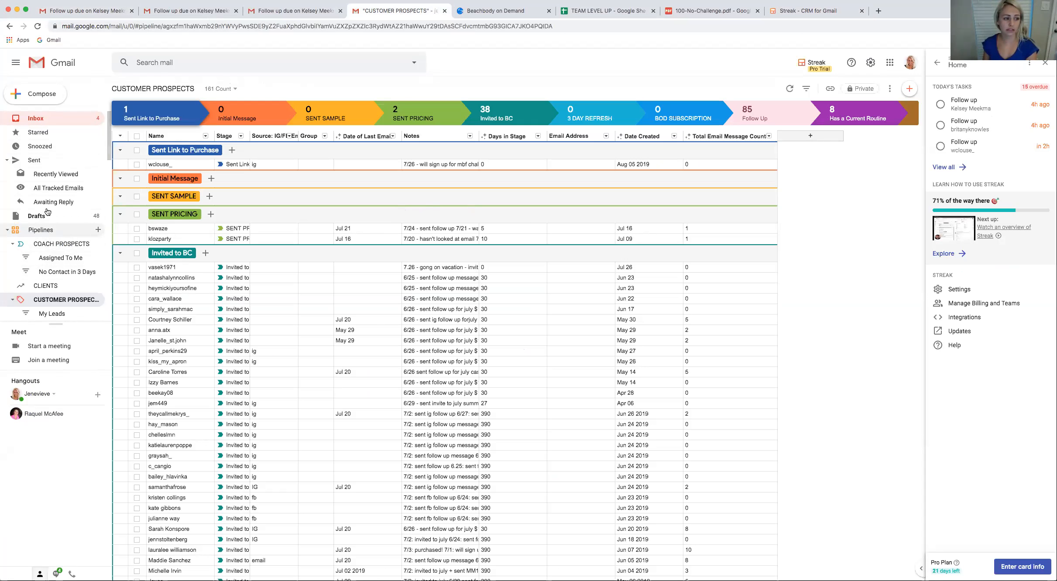
scroll(50, 207, "down", 3)
scroll(51, 207, "up", 3)
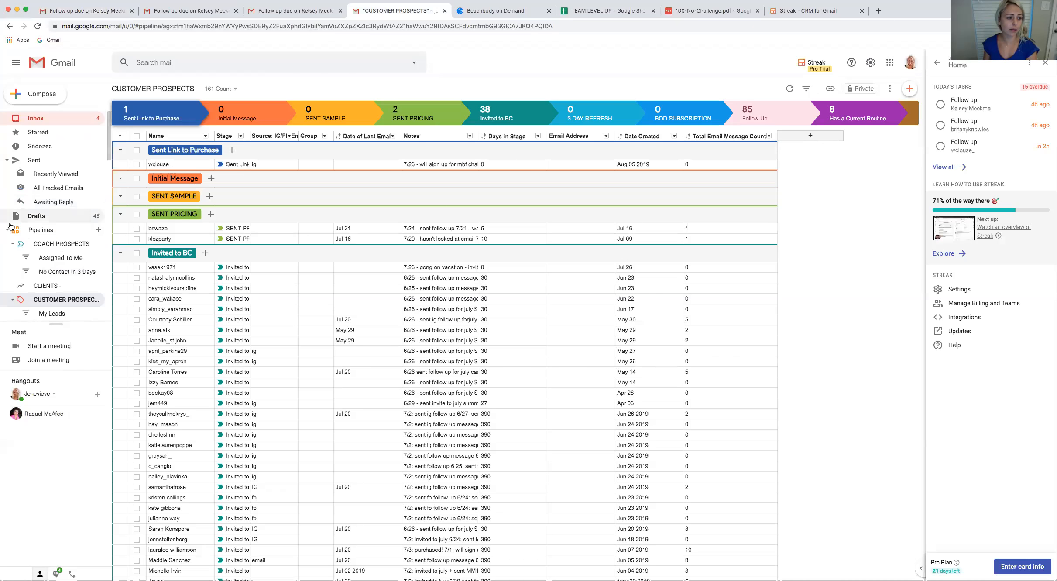
left_click(7, 229)
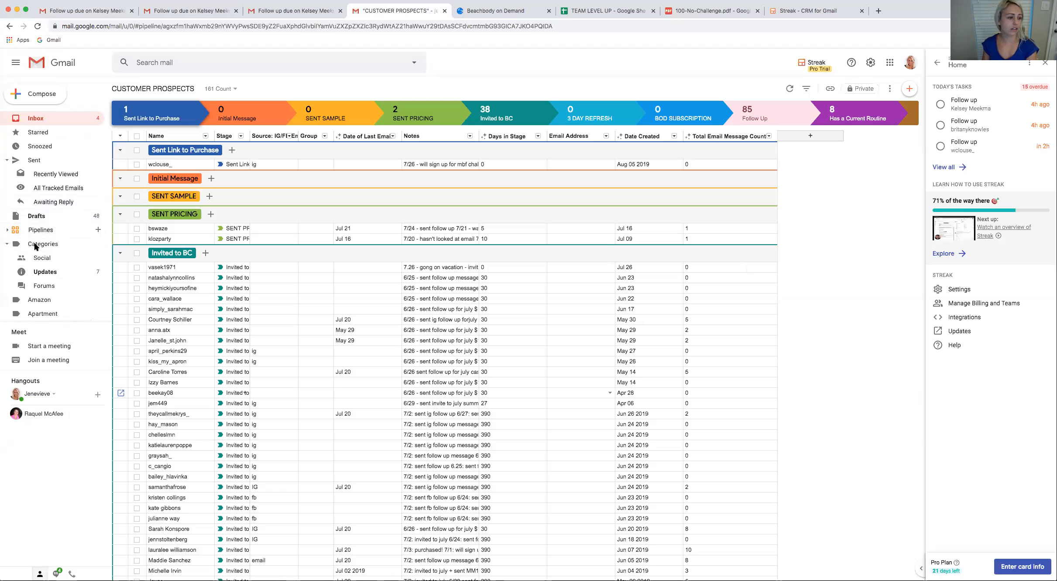
Start a new pipeline and compare the stages and fields of the Sales, Projects and Custom templates
left_click(98, 230)
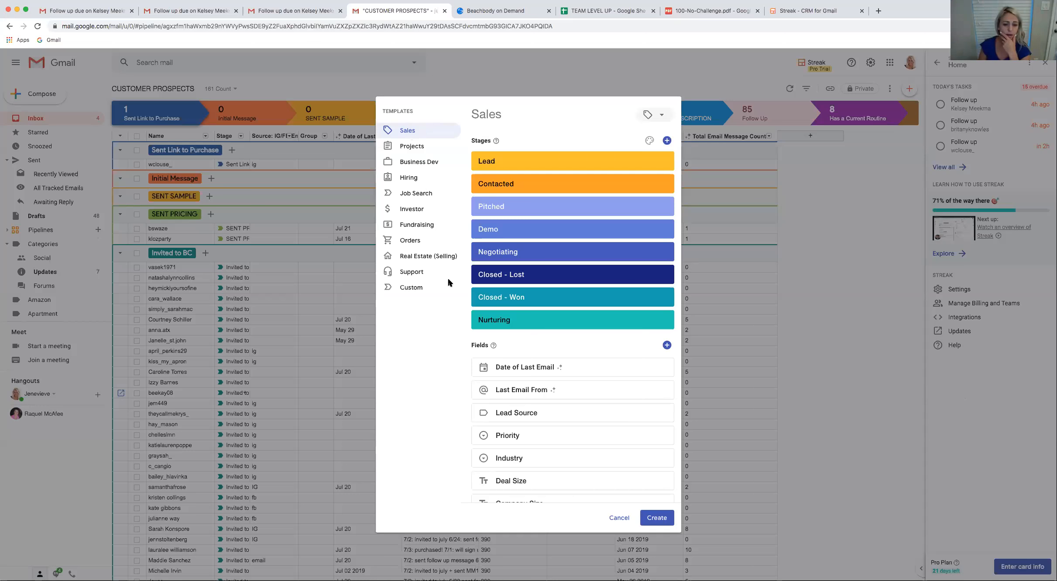
left_click(412, 289)
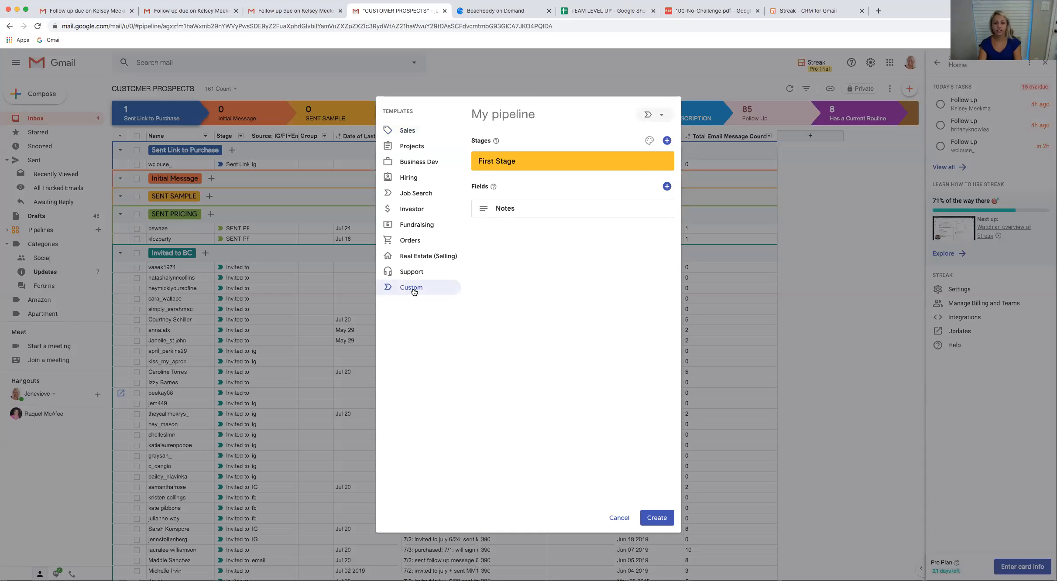
left_click(420, 132)
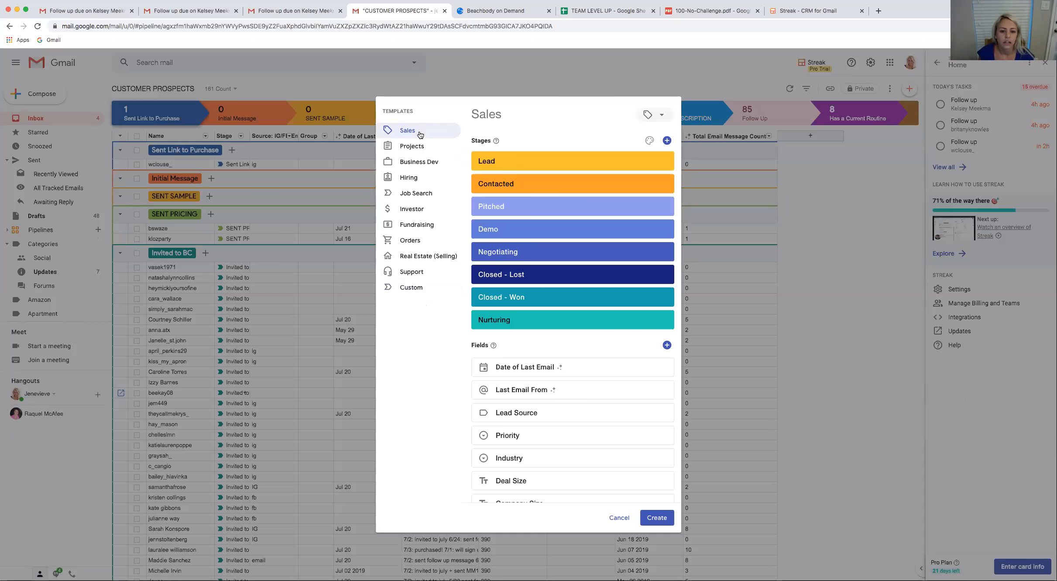
left_click(419, 289)
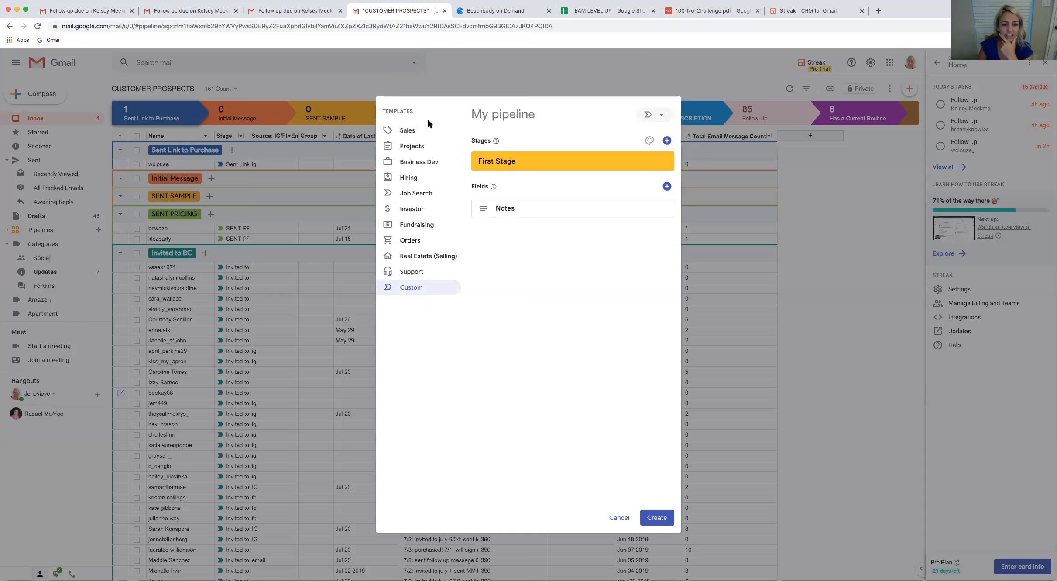
left_click(426, 131)
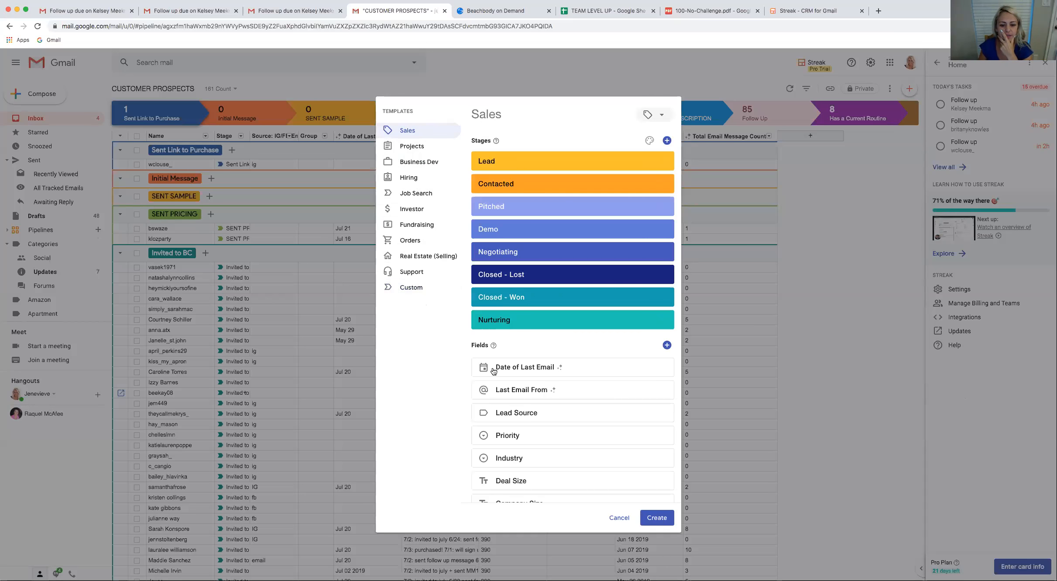
scroll(557, 380, "down", 3)
scroll(562, 472, "up", 1)
scroll(562, 473, "down", 1)
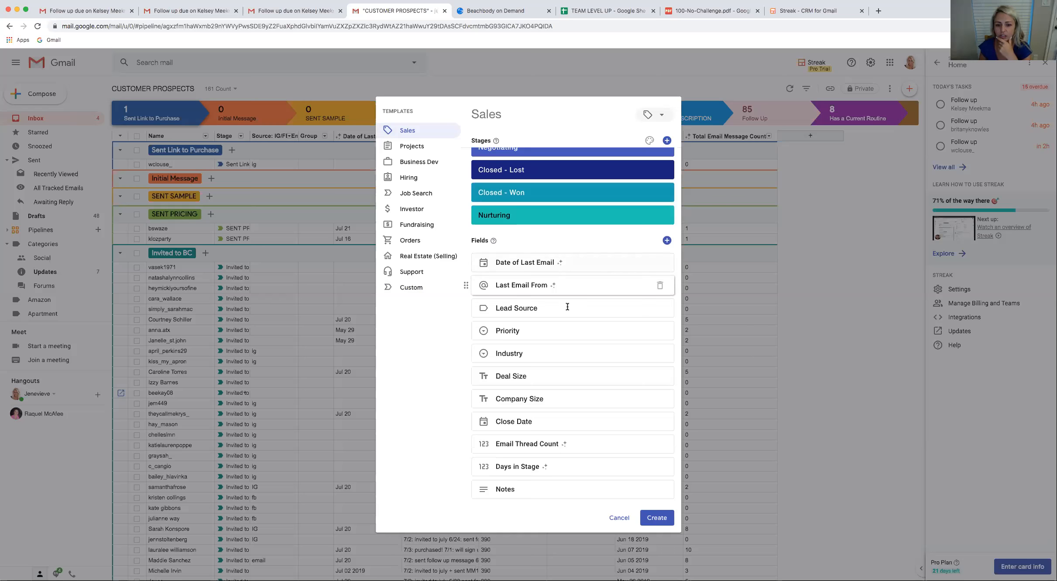
left_click(421, 287)
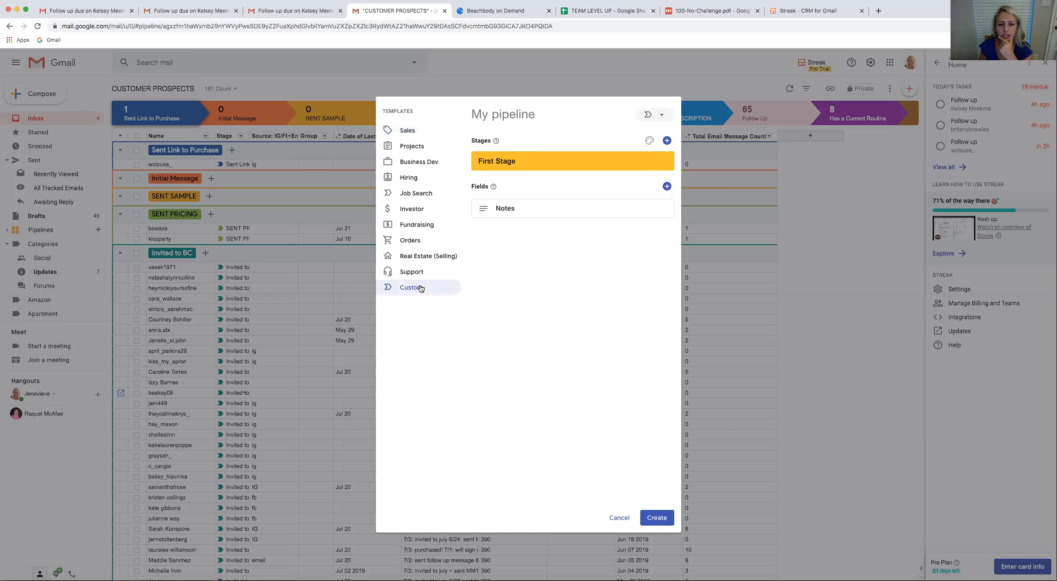
left_click(407, 130)
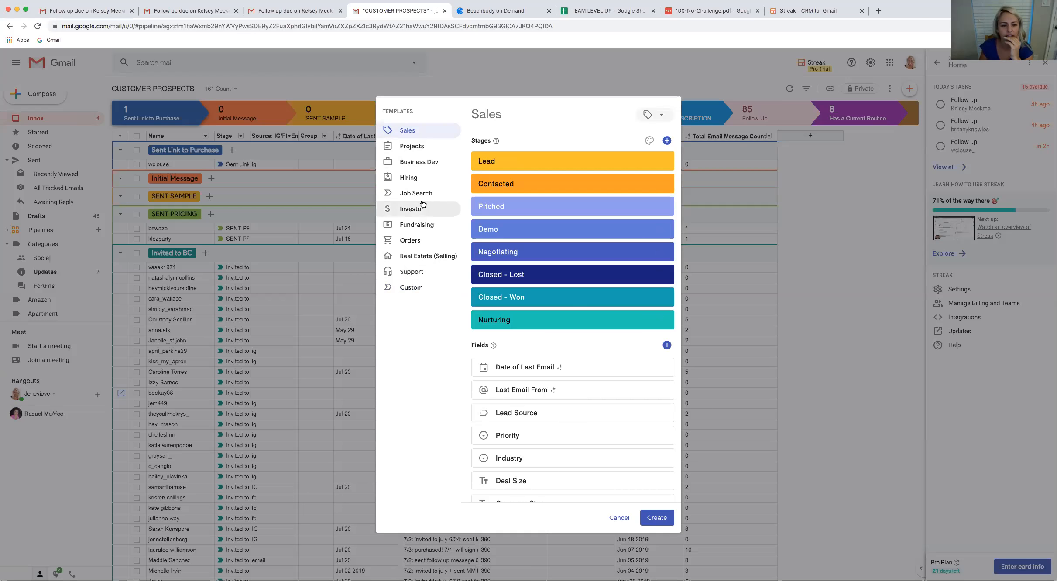
left_click(422, 143)
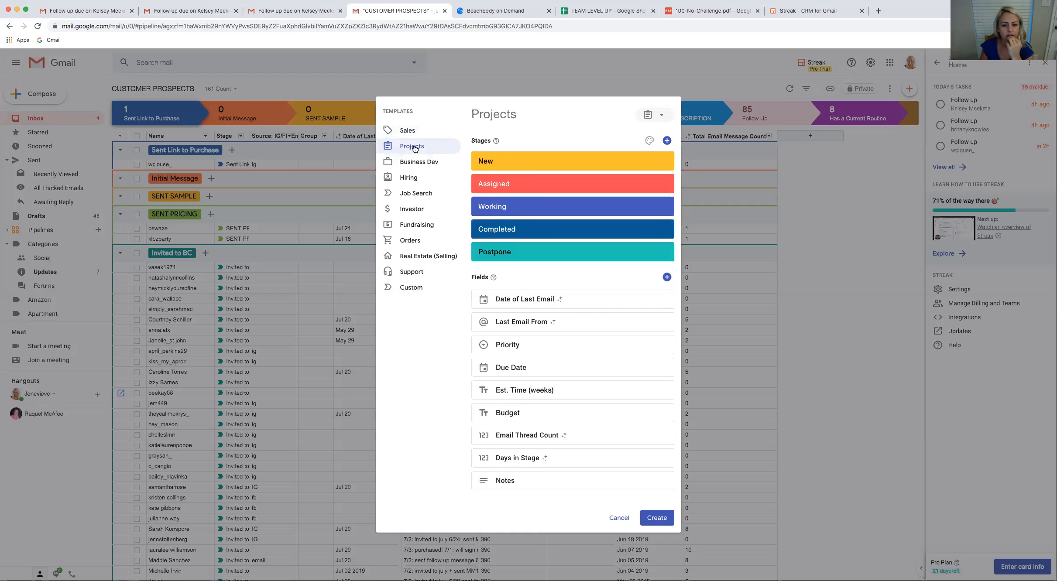
left_click(417, 133)
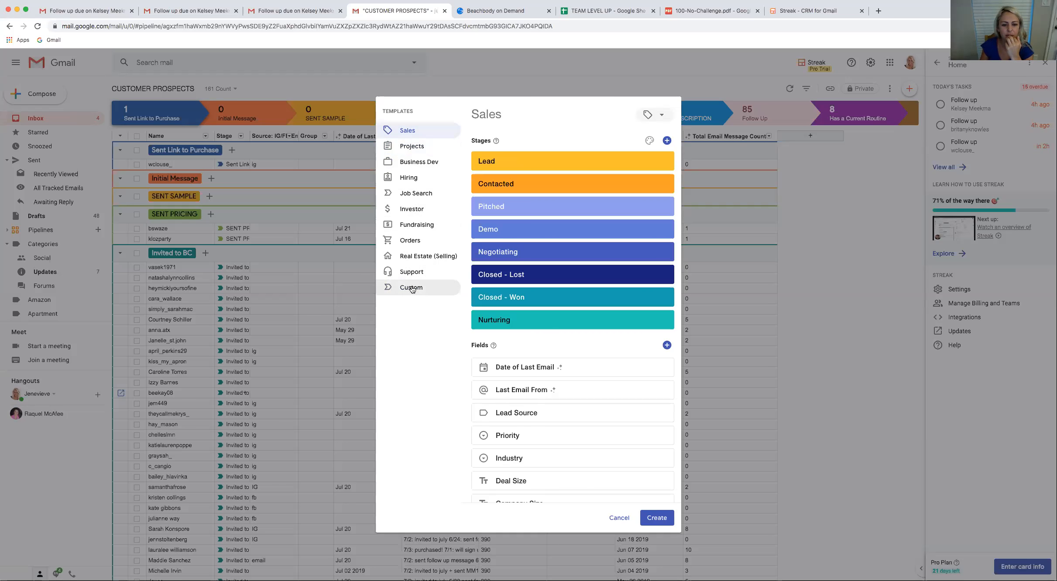
Create a pipeline from the Custom template and skip adding suggested contacts and companies
left_click(412, 288)
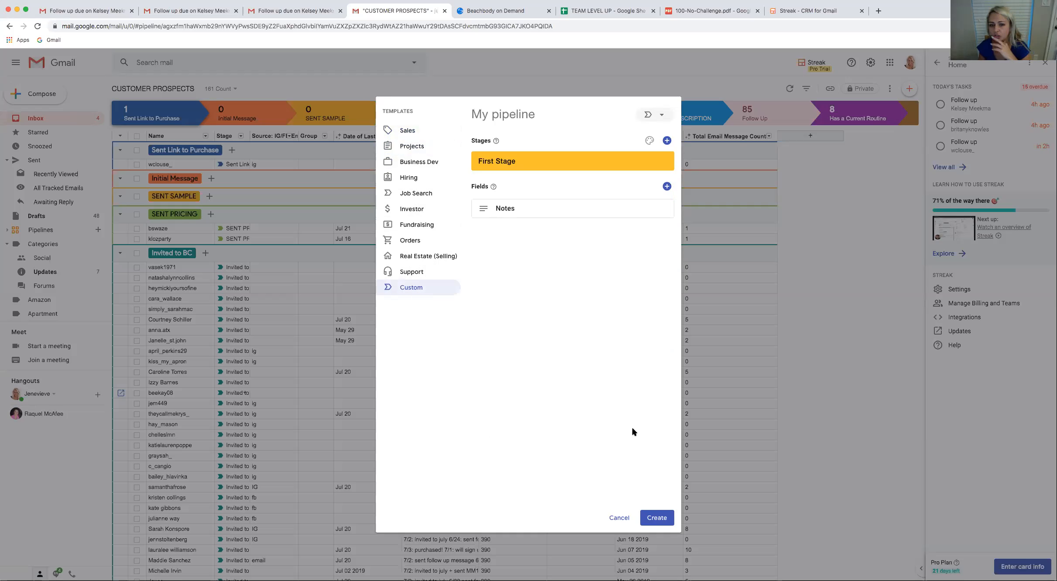
left_click(656, 519)
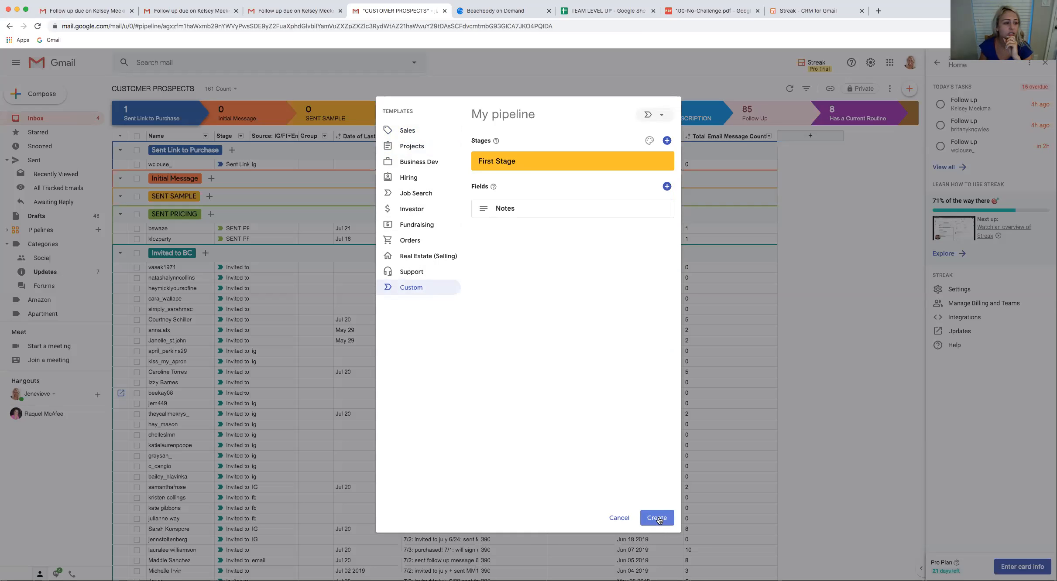
left_click(658, 519)
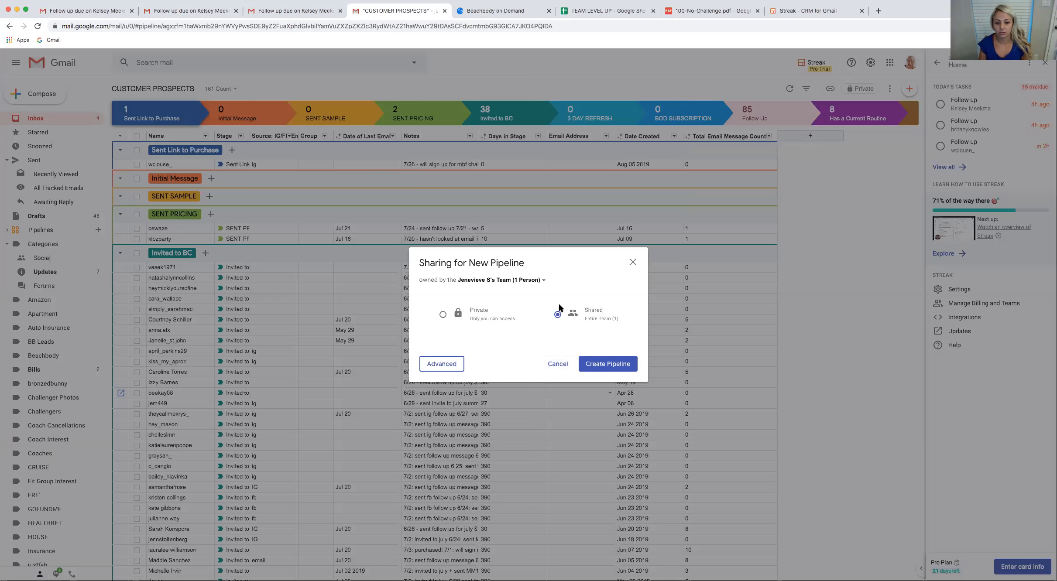
left_click(603, 364)
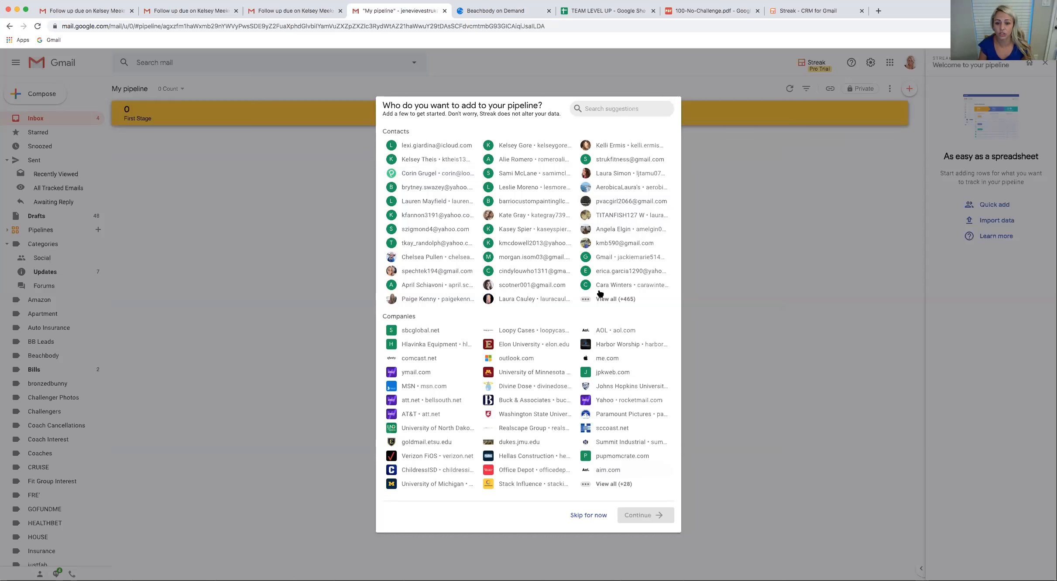
left_click(590, 516)
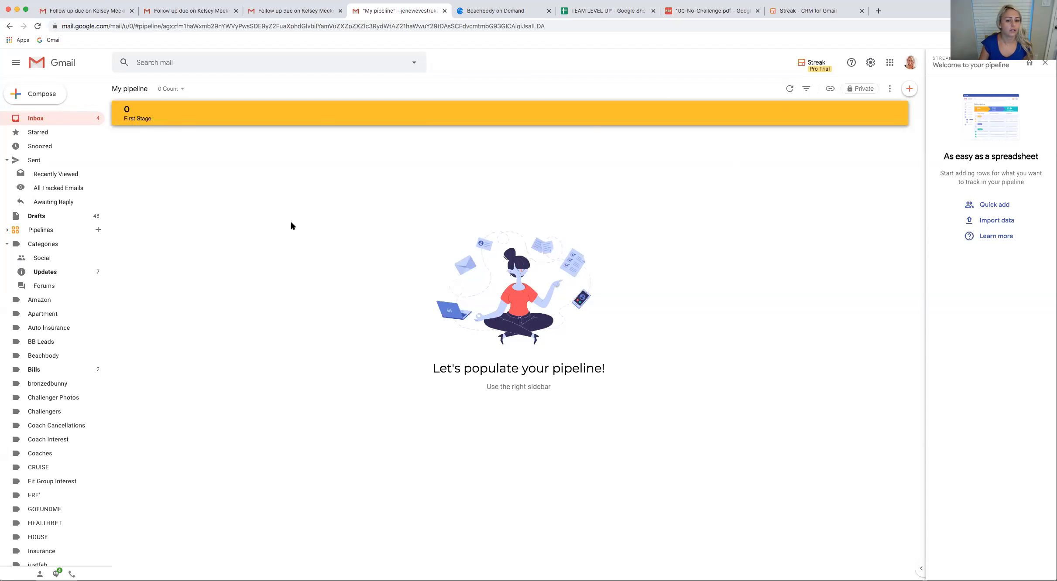
Add a blank box to the First Stage of My pipeline
left_click(909, 90)
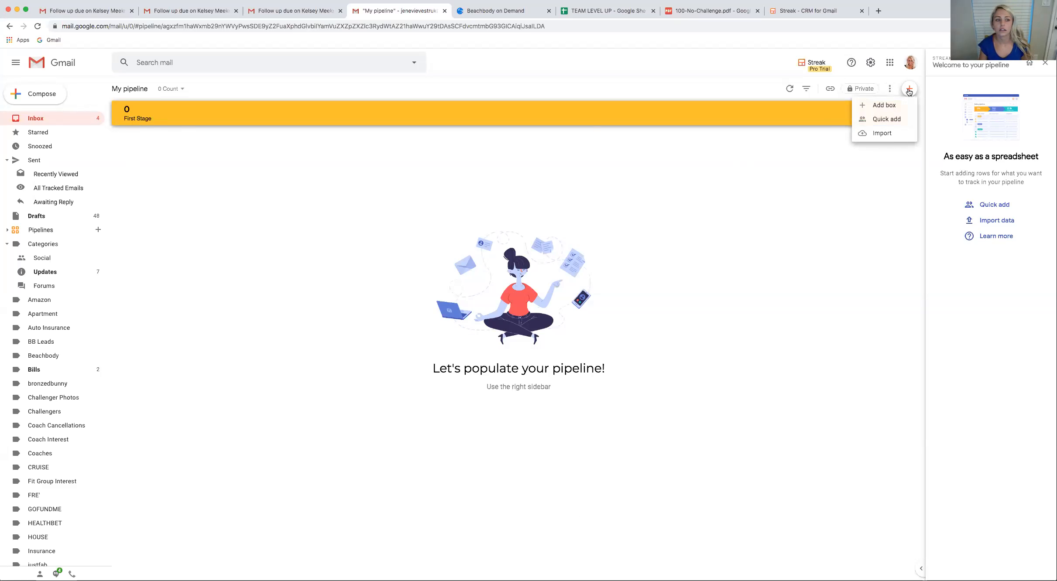
left_click(887, 107)
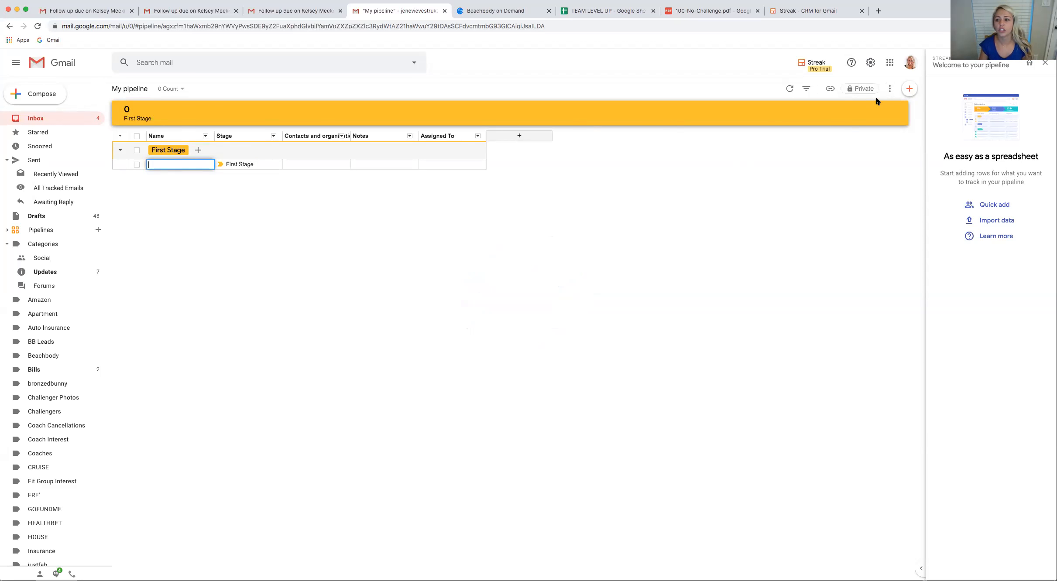
left_click(909, 90)
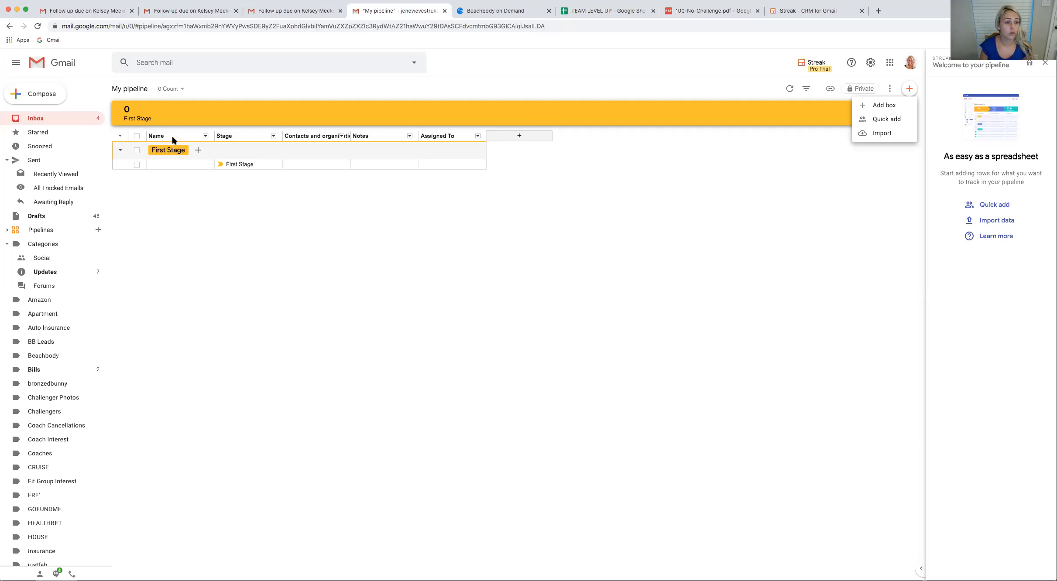
left_click(242, 138)
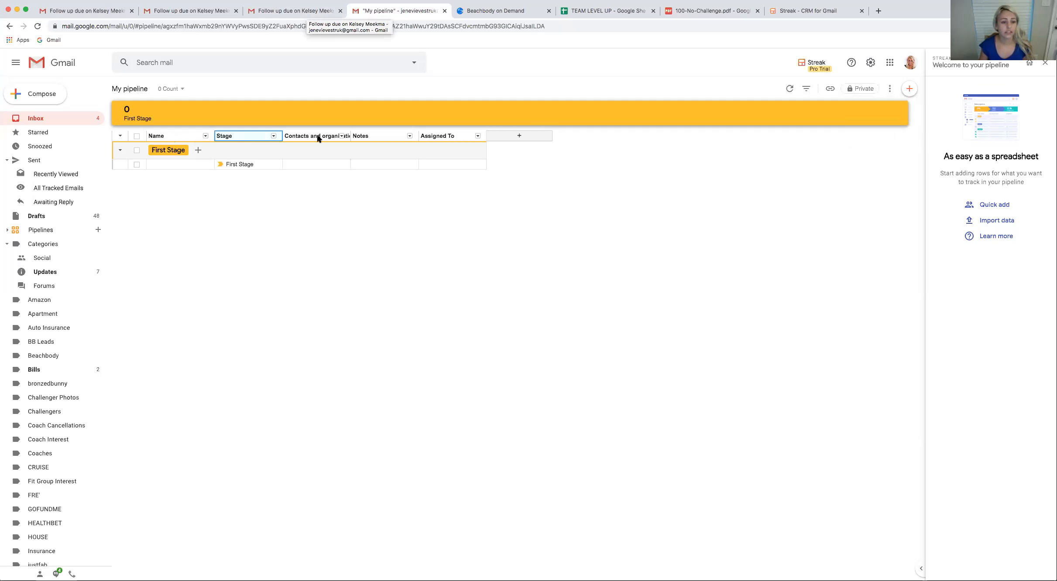
View the CUSTOMER PROSPECTS pipeline in another browser tab as a column reference, and return to My pipeline
left_click(281, 13)
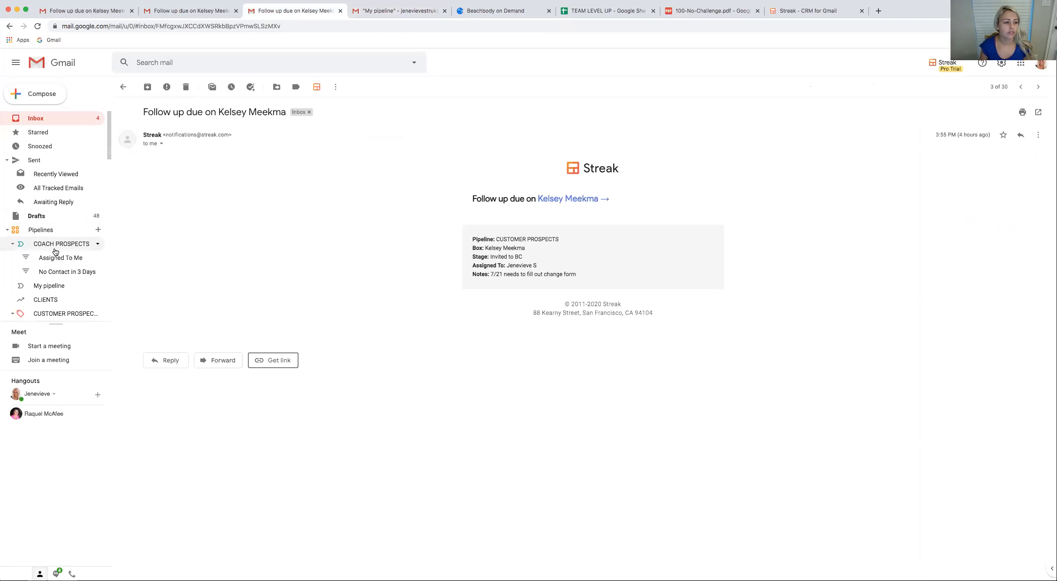
left_click(60, 314)
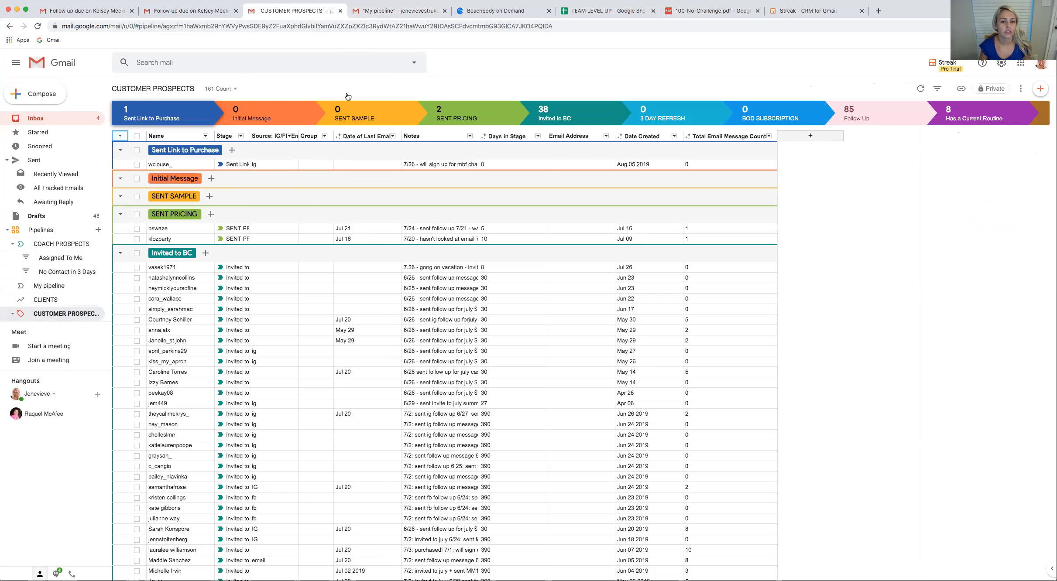
left_click(402, 10)
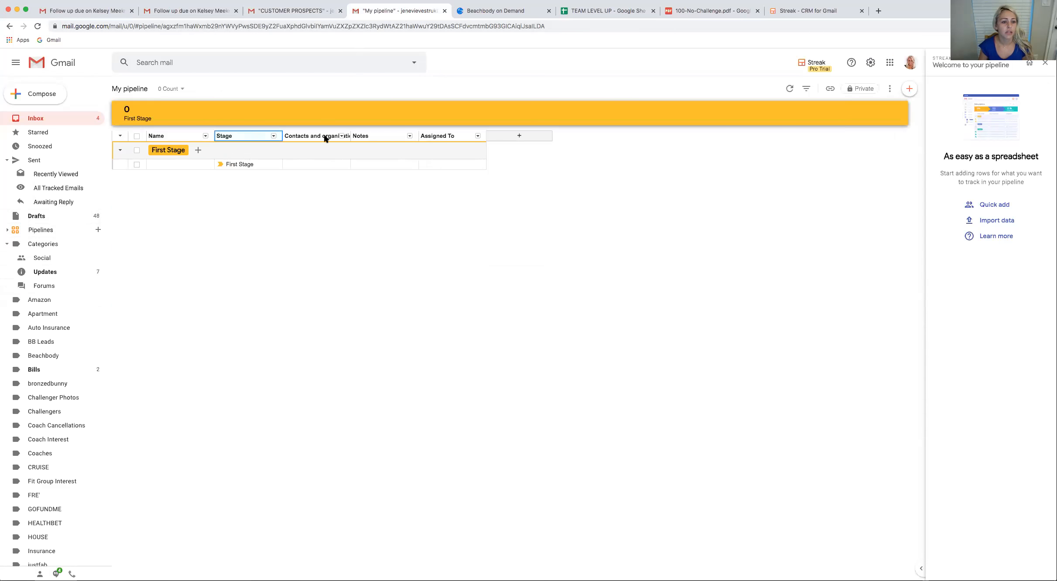
Review the options of the existing My pipeline columns and the column types available for a new column, including the General magic columns
left_click(342, 136)
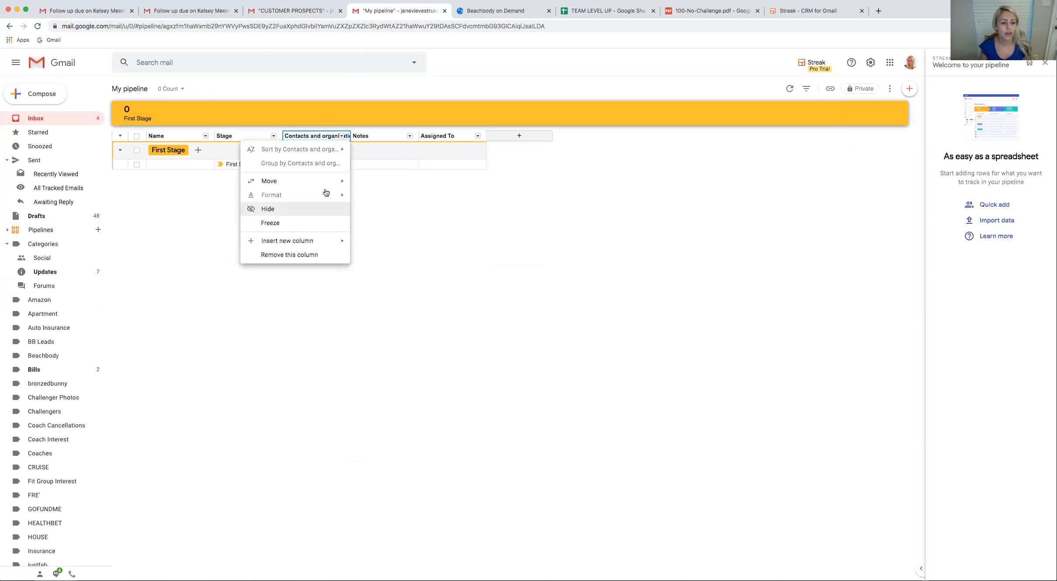
left_click(376, 135)
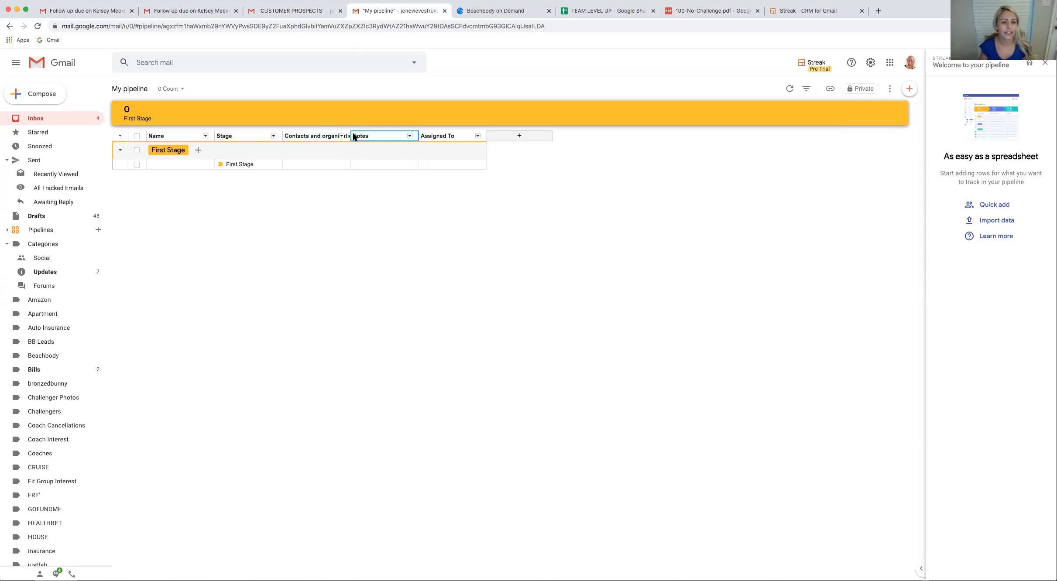
left_click(478, 136)
left_click(524, 134)
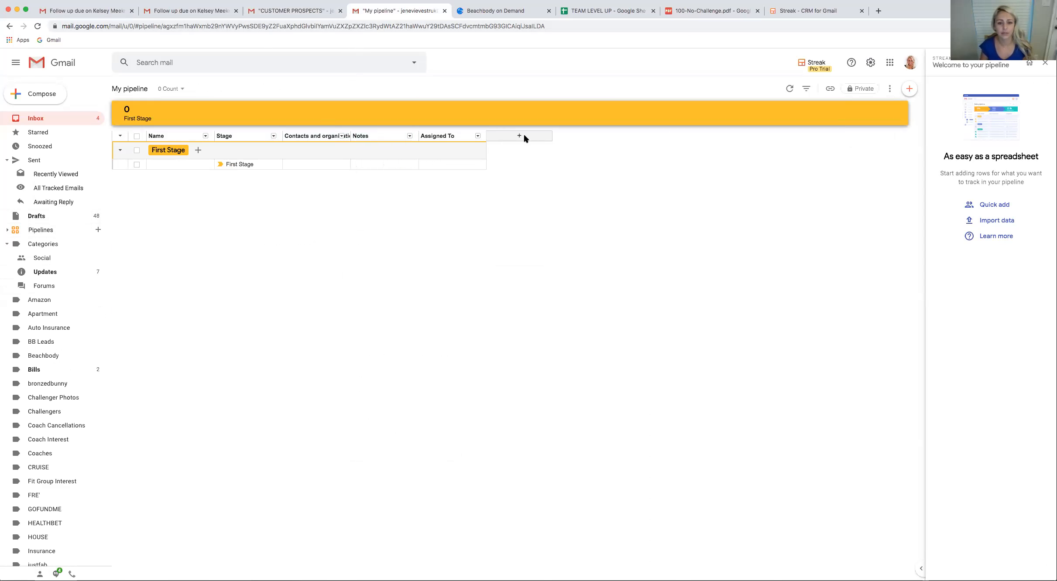
left_click(517, 133)
left_click(515, 134)
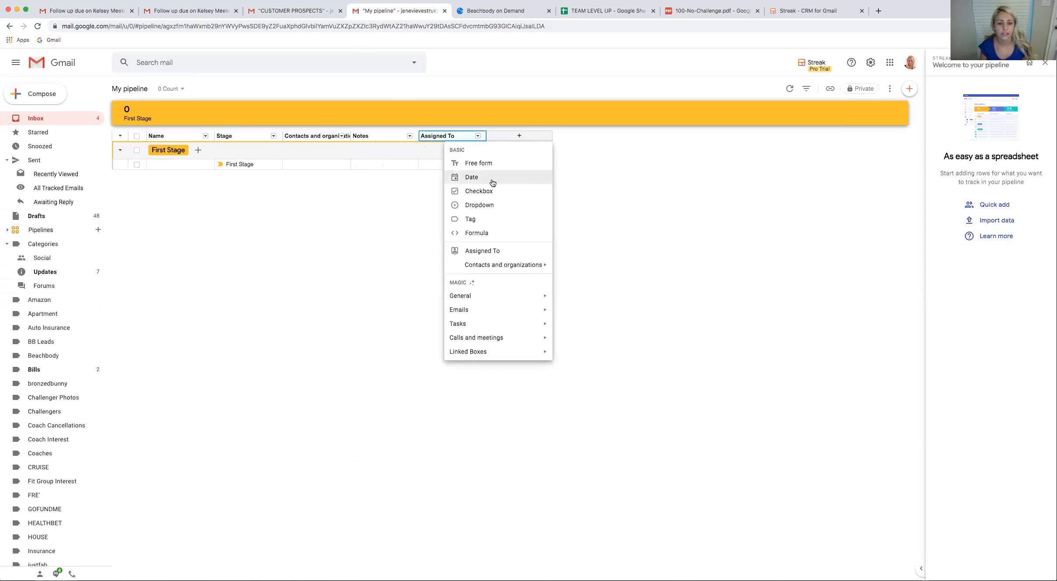
mouse_move(519, 299)
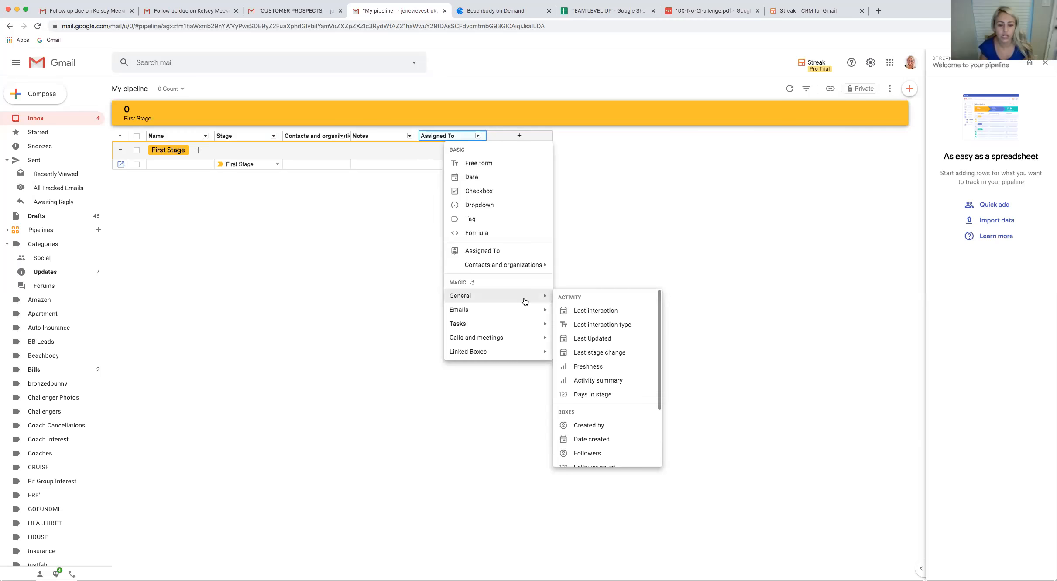
scroll(609, 336, "down", 2)
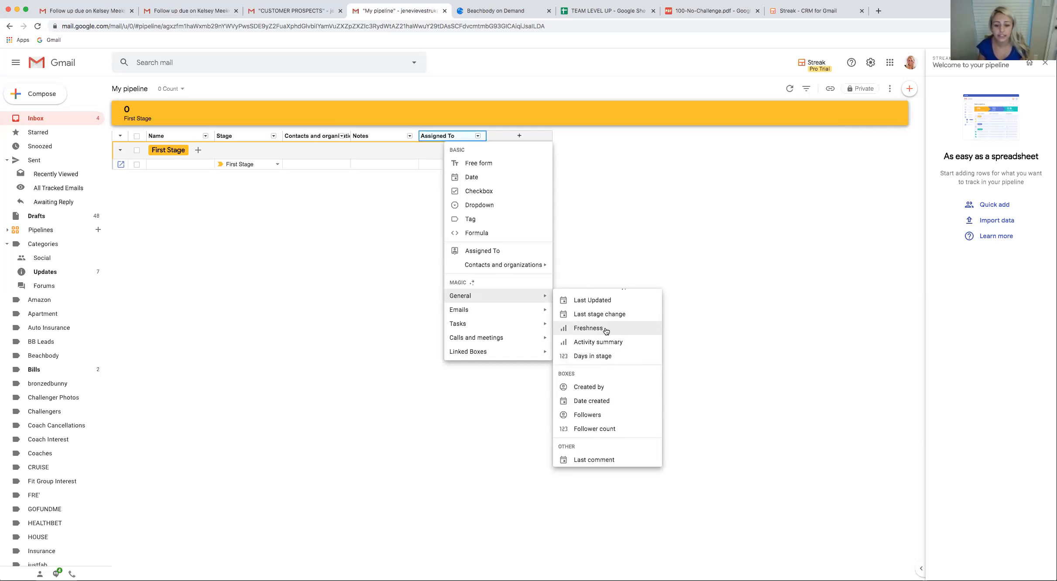
Check the columns of the CUSTOMER PROSPECTS pipeline and add a Last email sent magic column to My pipeline
left_click(272, 13)
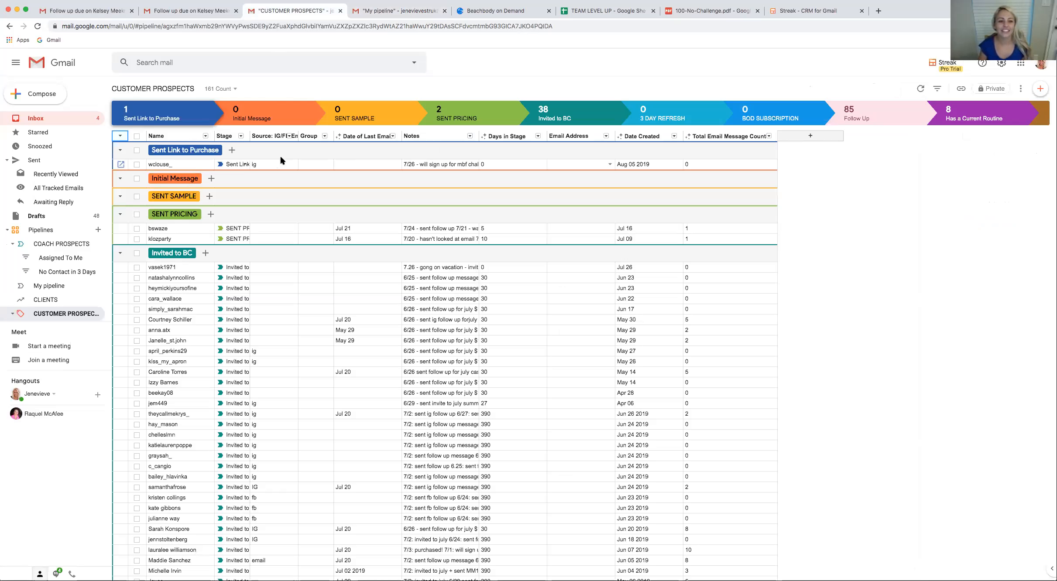
left_click(384, 11)
left_click(521, 135)
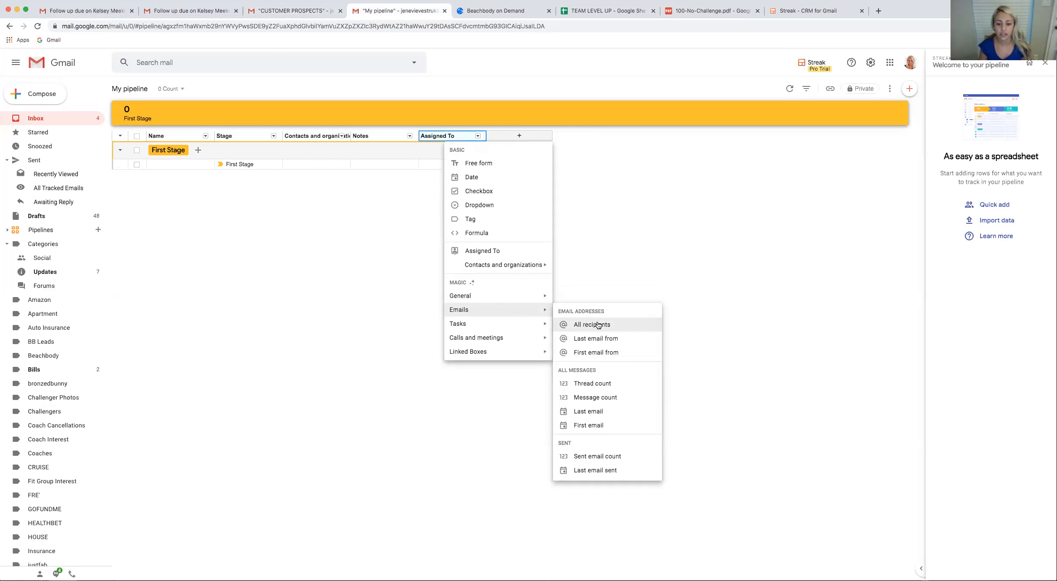
scroll(610, 393, "down", 1)
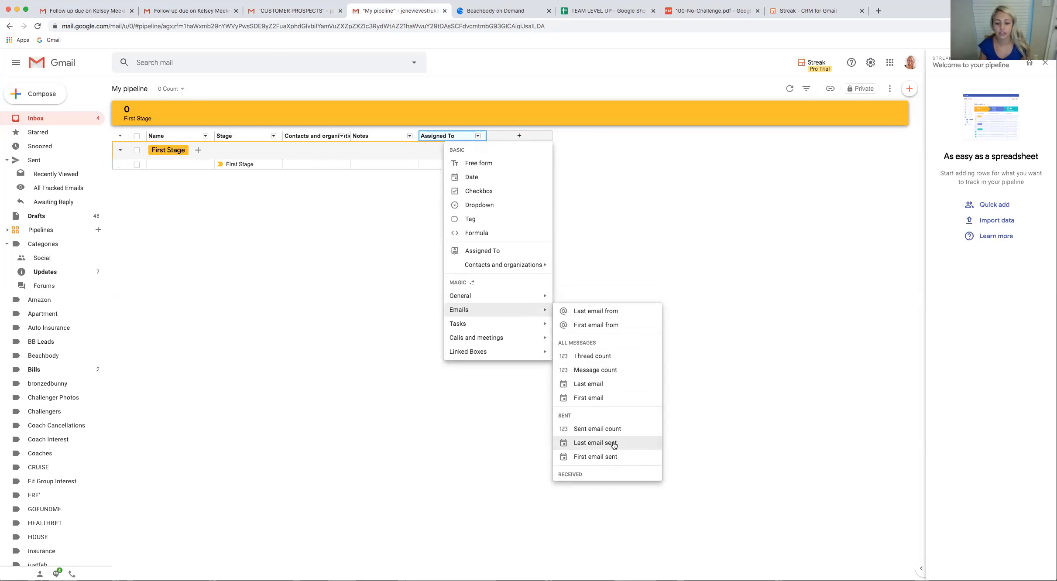
left_click(611, 441)
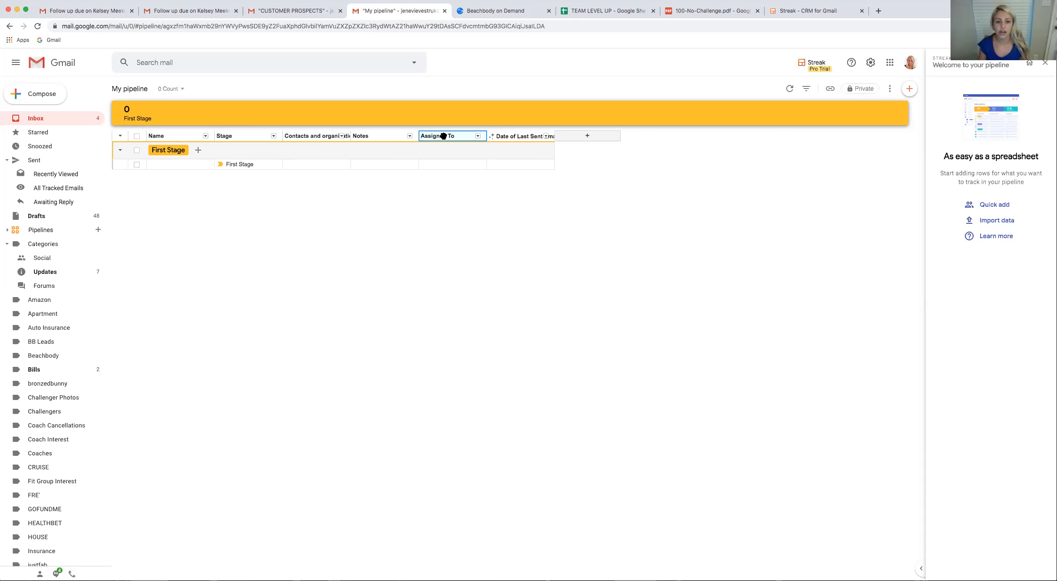
Add a Days in stage magic column at the end of My pipeline
left_click(588, 136)
mouse_move(603, 336)
mouse_move(587, 293)
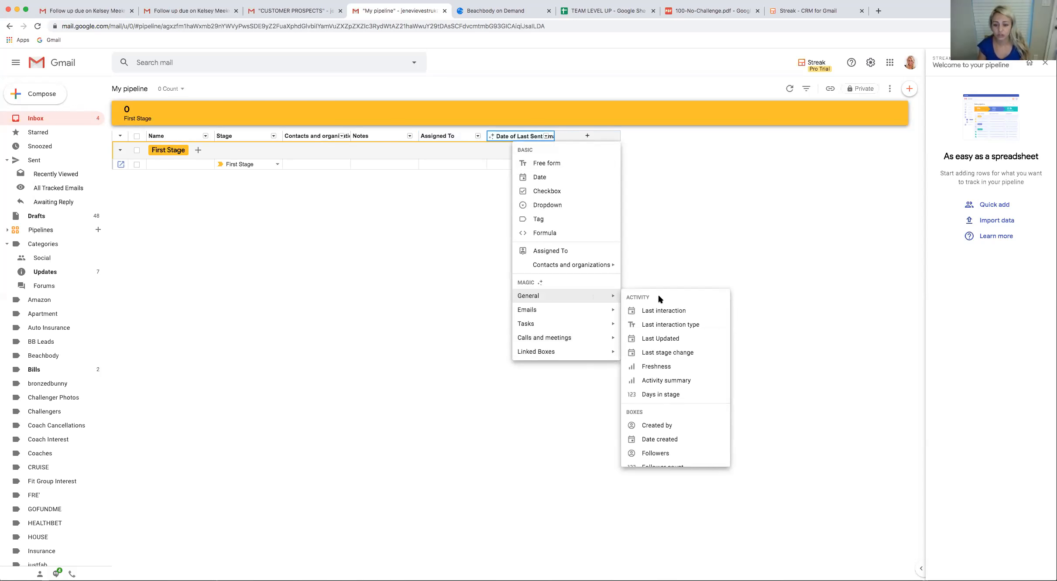
scroll(664, 347, "down", 2)
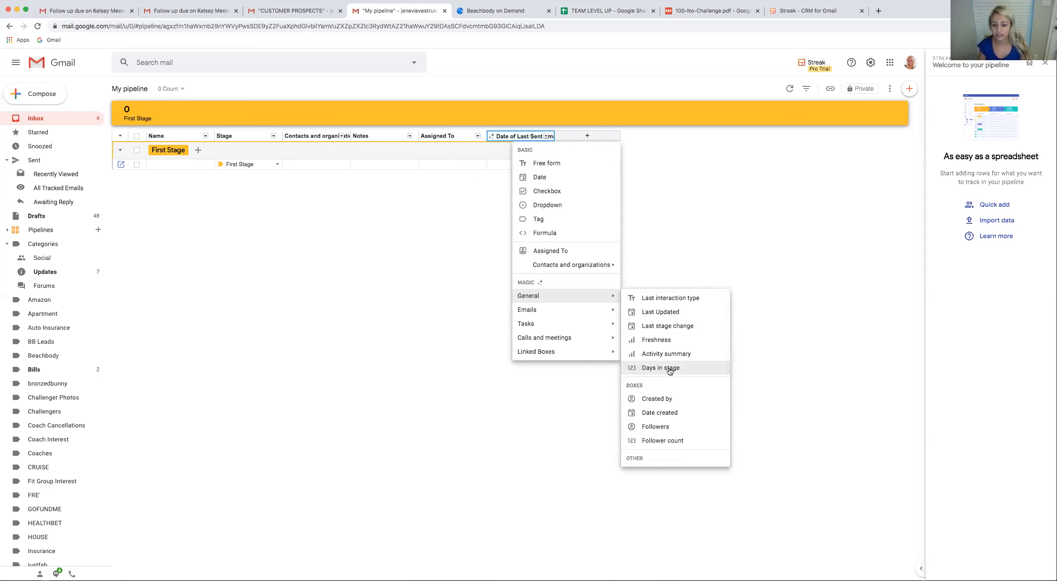
left_click(671, 369)
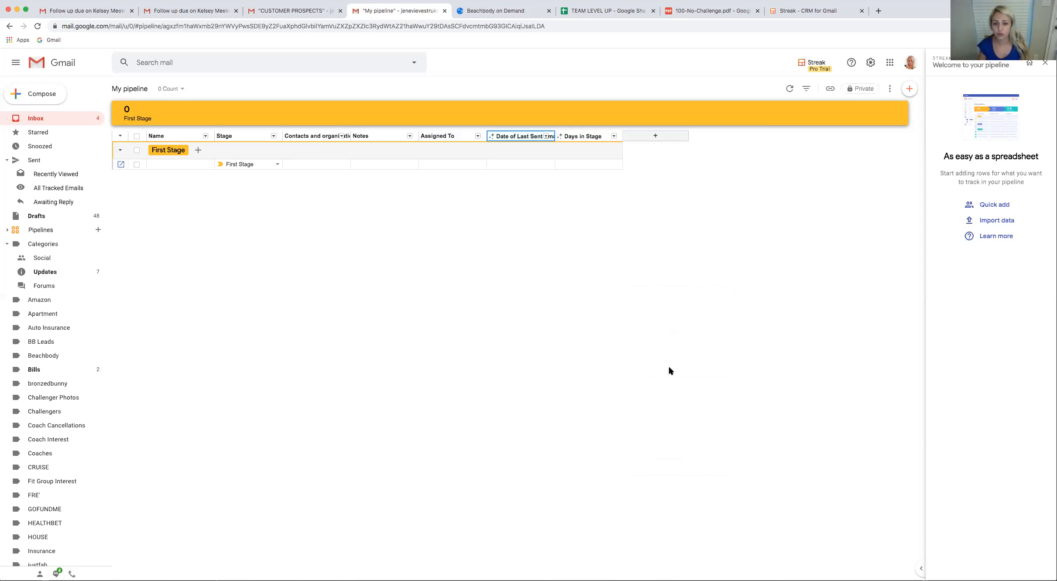
Add an All recipients email address column to My pipeline, using the CUSTOMER PROSPECTS columns as a reference
left_click(304, 13)
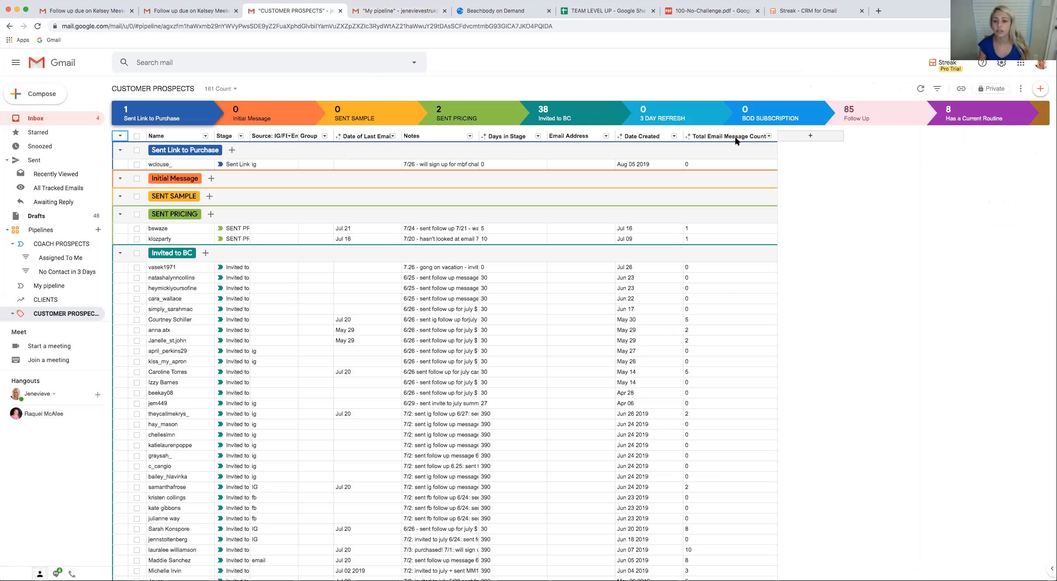
left_click(437, 16)
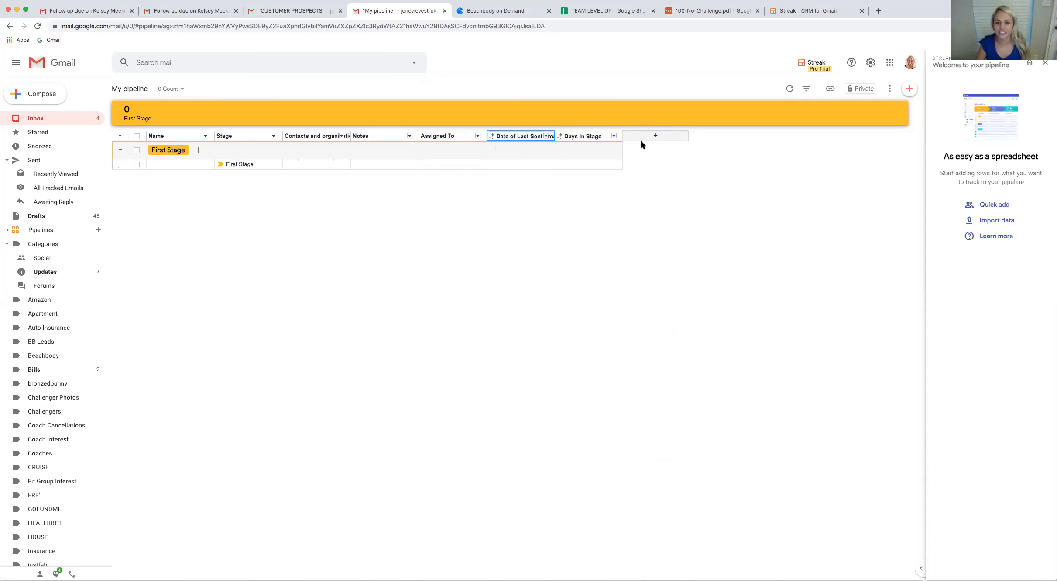
left_click(653, 136)
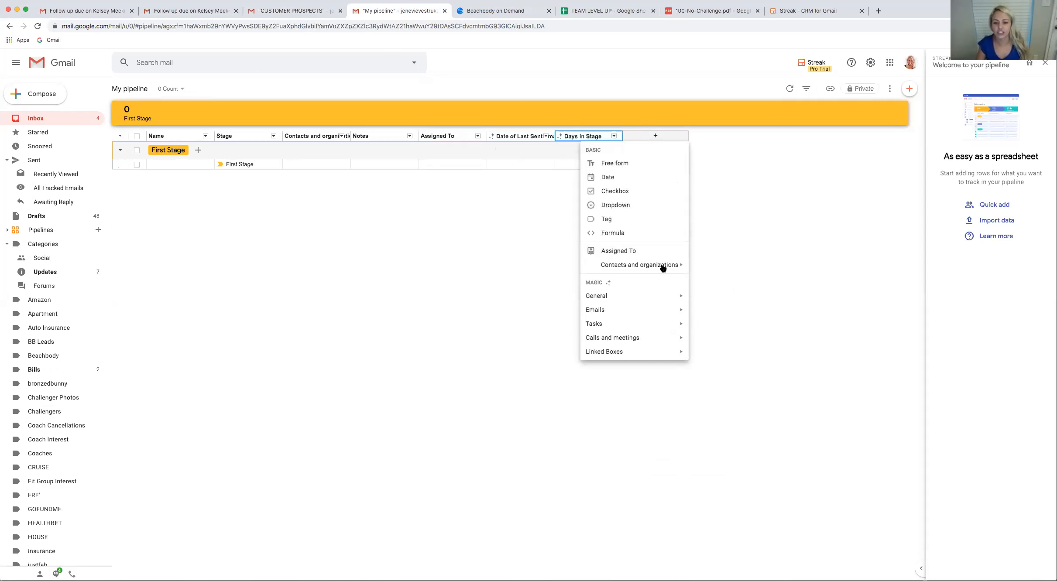
mouse_move(673, 311)
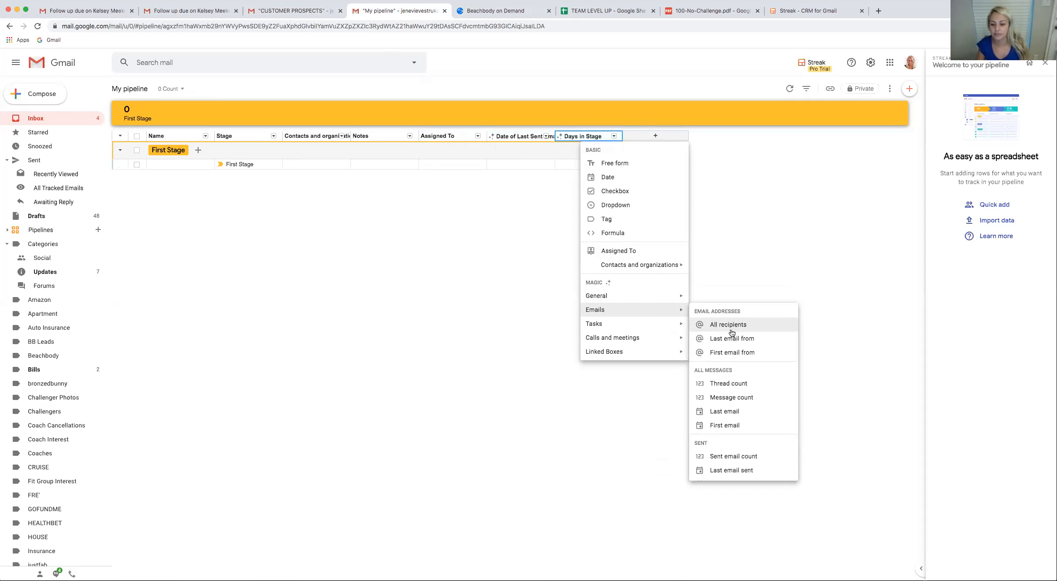
scroll(732, 335, "down", 2)
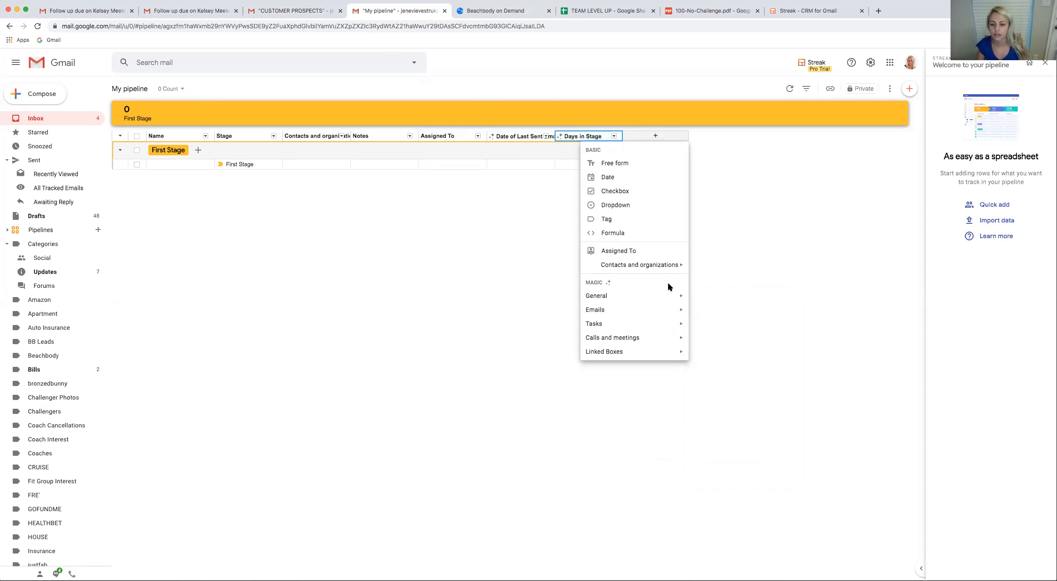
scroll(760, 329, "down", 1)
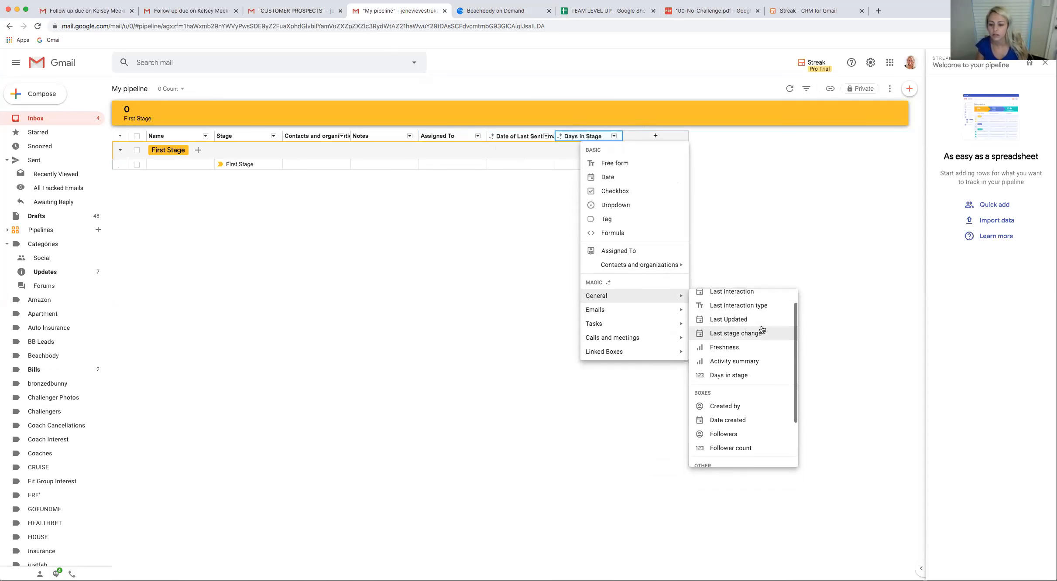
scroll(762, 330, "down", 3)
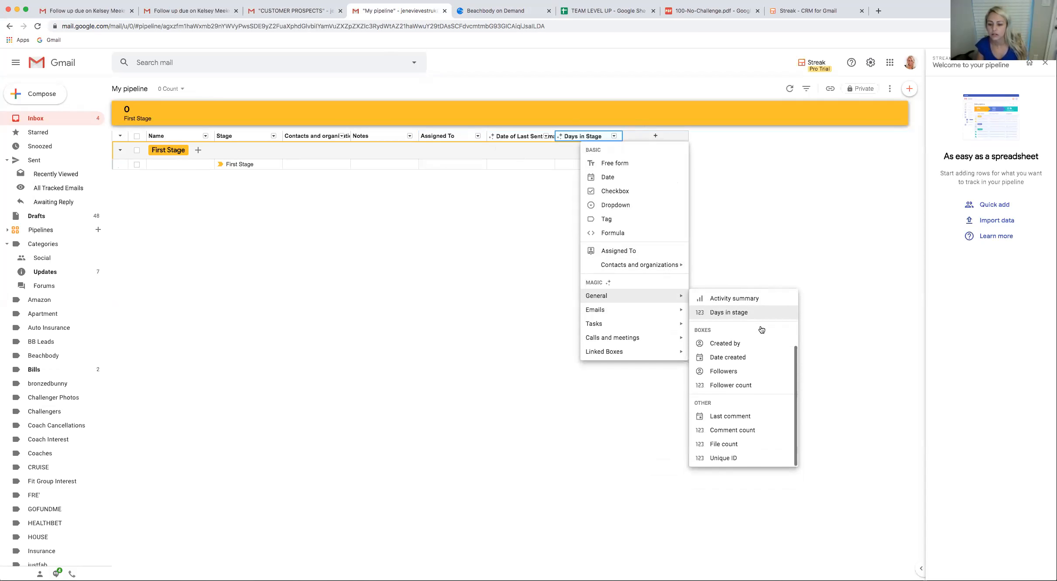
left_click(302, 11)
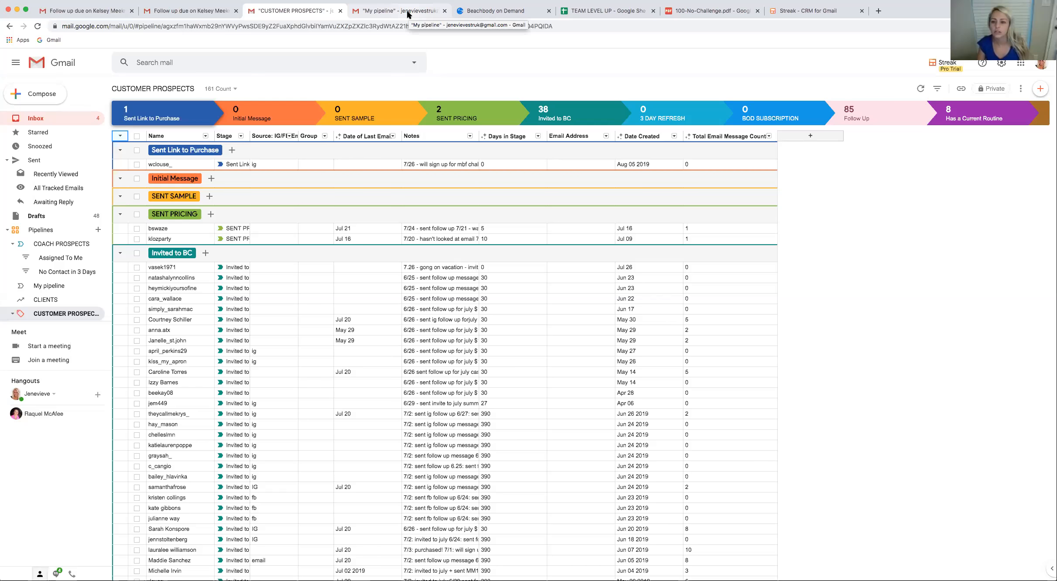
left_click(408, 12)
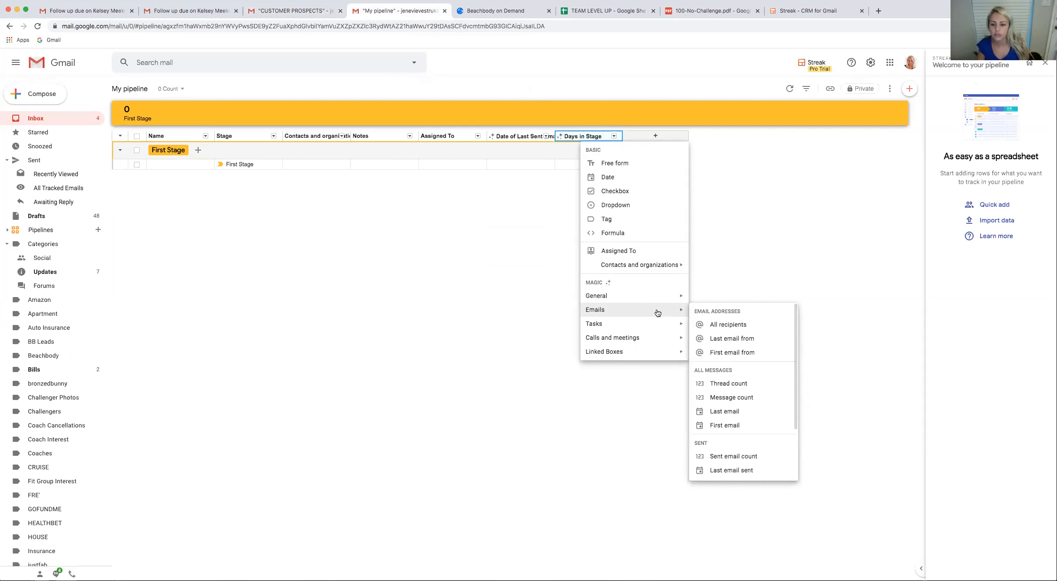
left_click(756, 325)
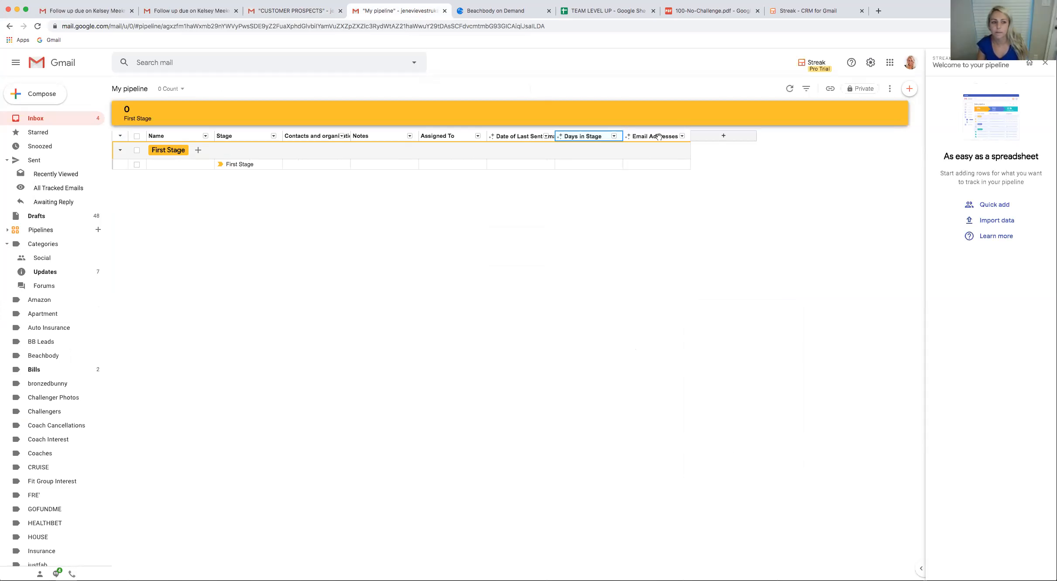
Compare with the CUSTOMER PROSPECTS pipeline, then examine the remaining magic column types and the Assigned To column's options in My pipeline
left_click(270, 14)
left_click(373, 15)
left_click(725, 135)
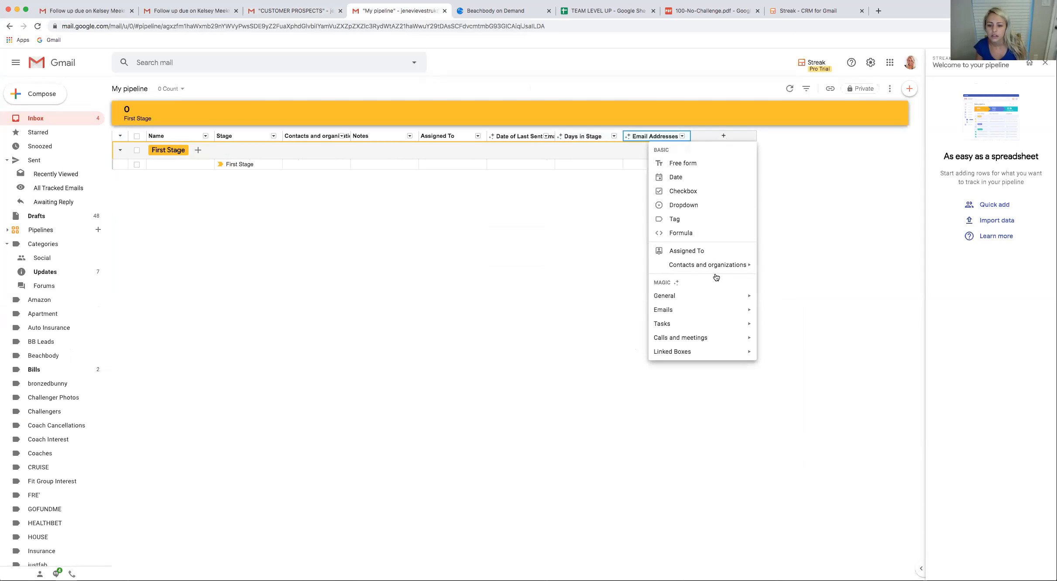
mouse_move(746, 295)
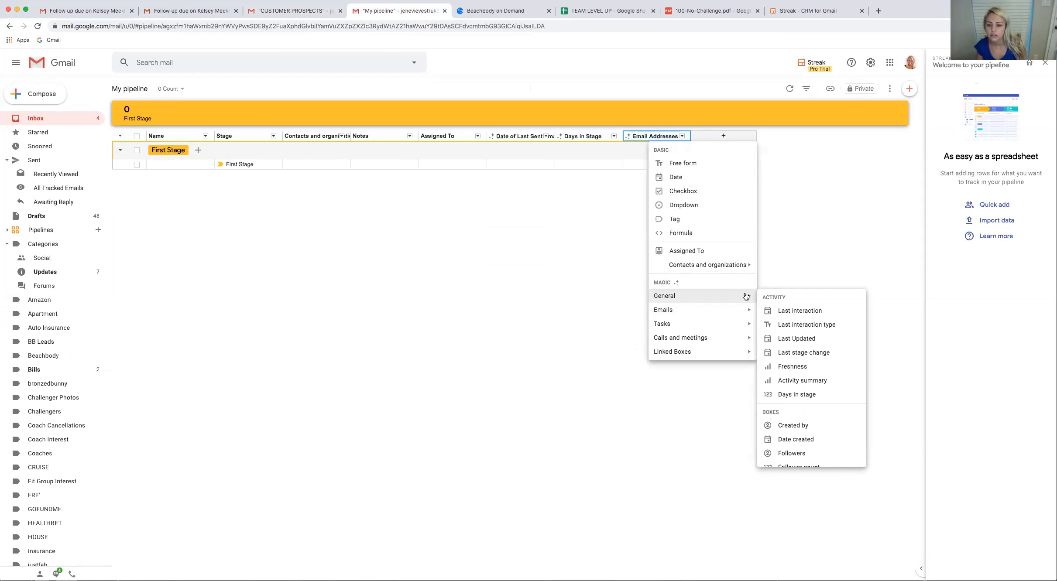
scroll(804, 328, "down", 2)
scroll(813, 346, "down", 1)
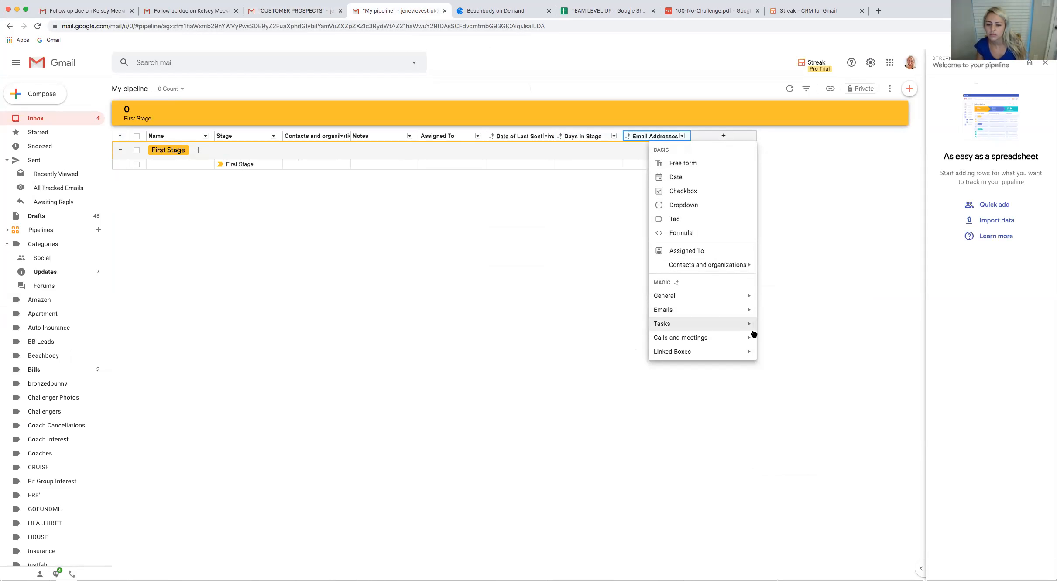
mouse_move(744, 354)
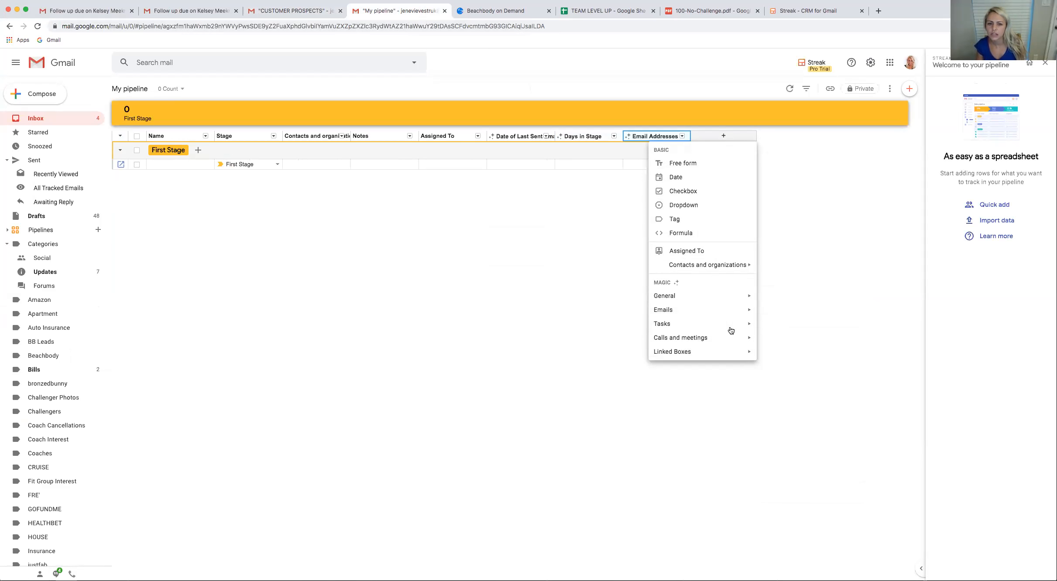
left_click(466, 136)
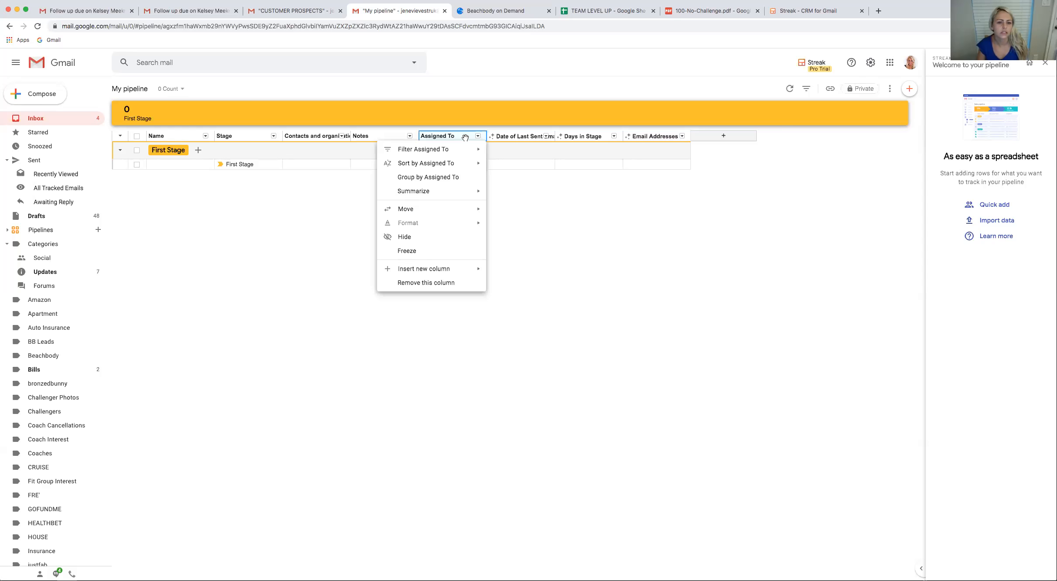
Add a free form column to My pipeline and name it "Souce: FB/IG/Form"
left_click(731, 135)
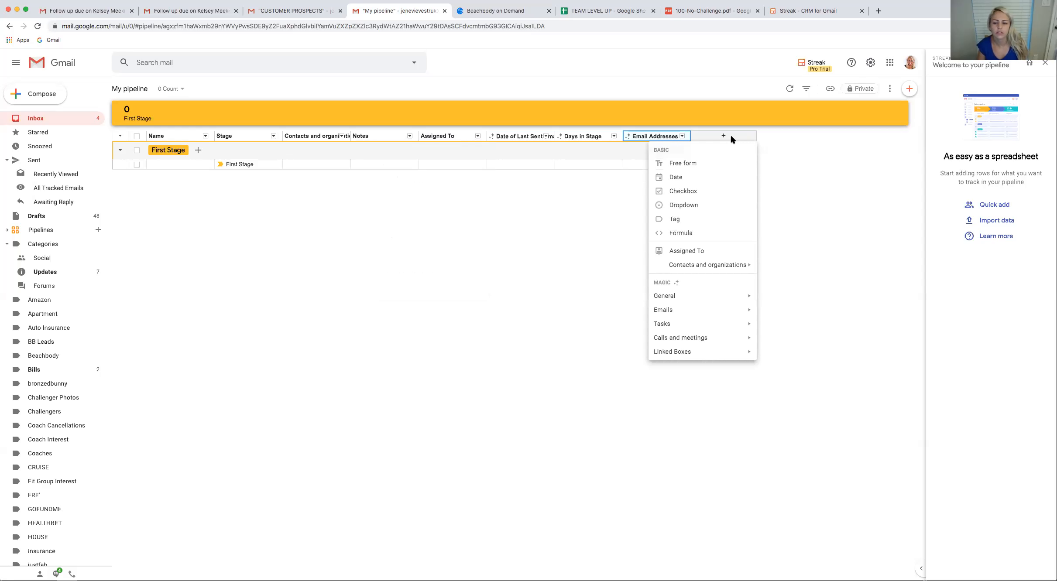
left_click(707, 162)
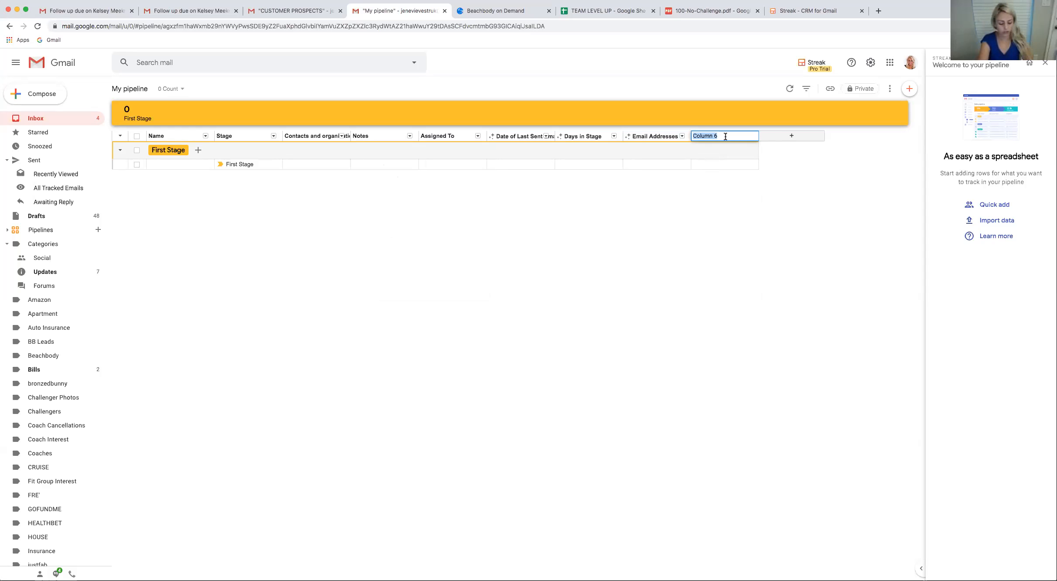
type("Sout")
type("e: FB/")
type("IG")
type("/Form")
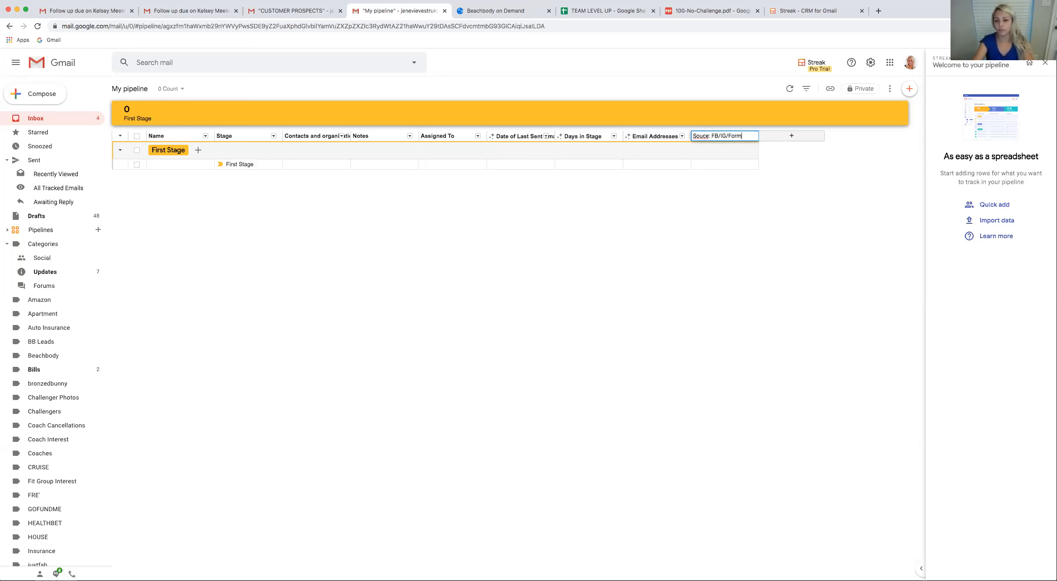
key("Return")
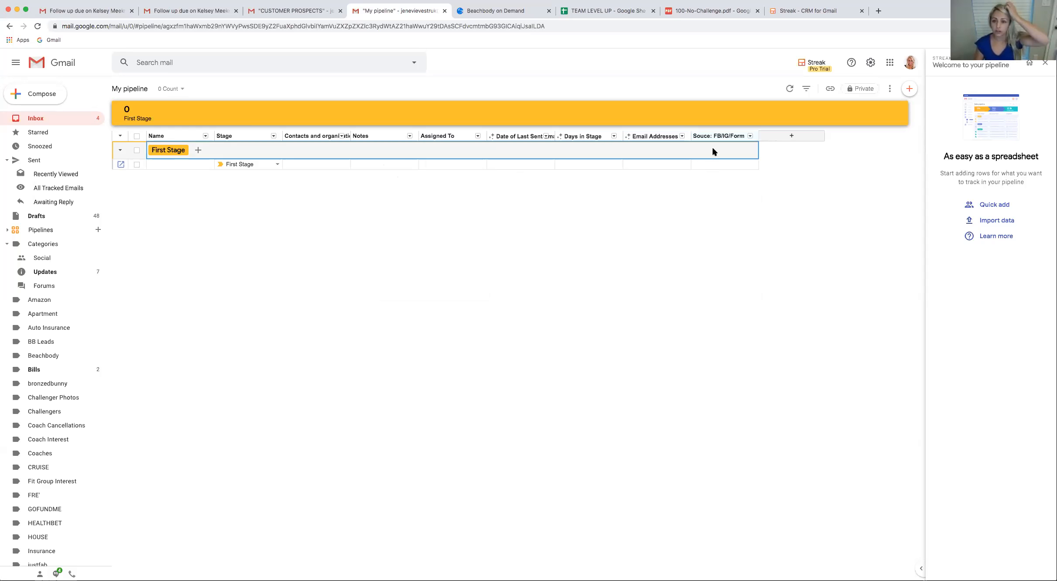
Move the Souce: FB/IG/Form column directly after Name, and the Email Addresses column directly after it
mouse_move(725, 136)
left_mouse_down()
mouse_move(740, 135)
mouse_move(255, 149)
left_mouse_up()
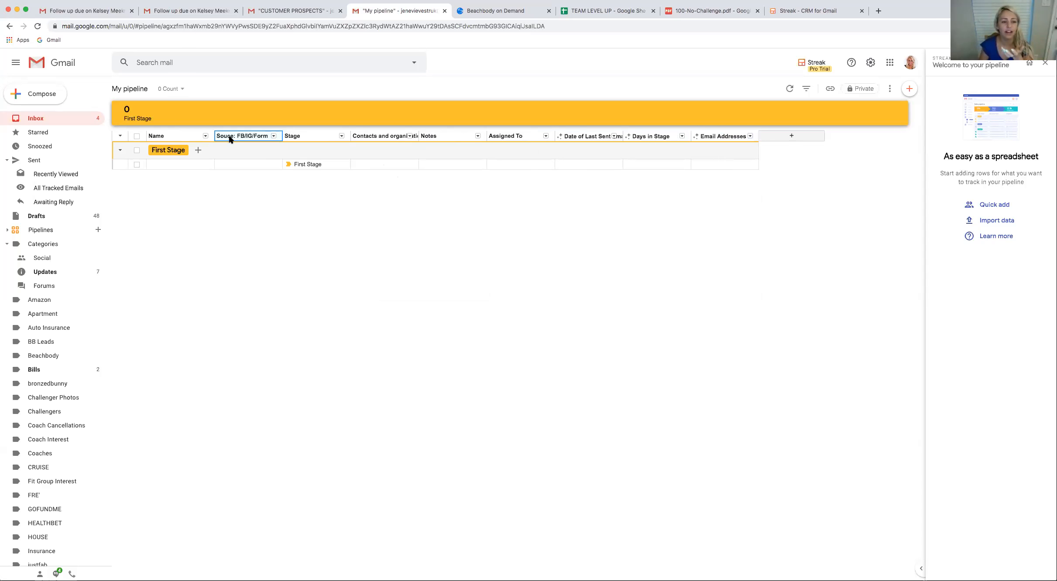
left_click(442, 136)
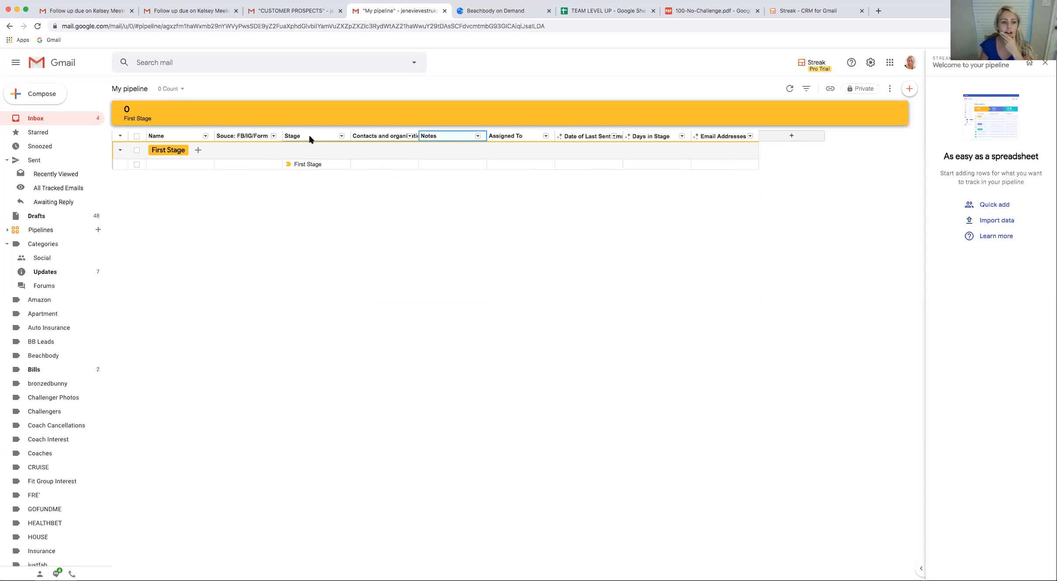
left_click(721, 138)
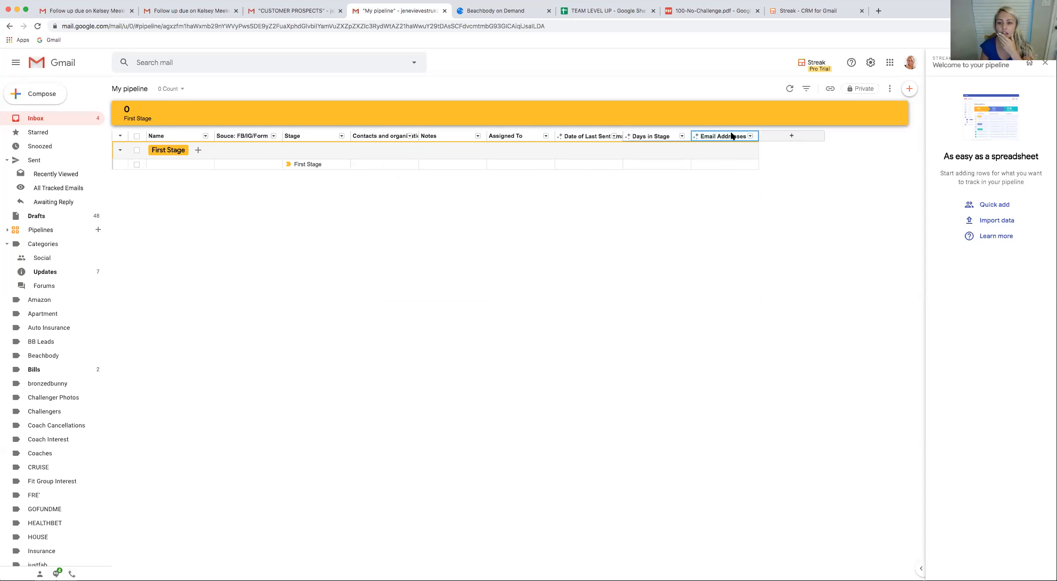
left_click_drag(709, 137, 303, 142)
Move the Notes column directly after Email Addresses, and the last sent email date column directly after Notes
left_click(497, 136)
left_click_drag(520, 139, 393, 136)
left_click(651, 136)
left_click_drag(642, 136, 475, 130)
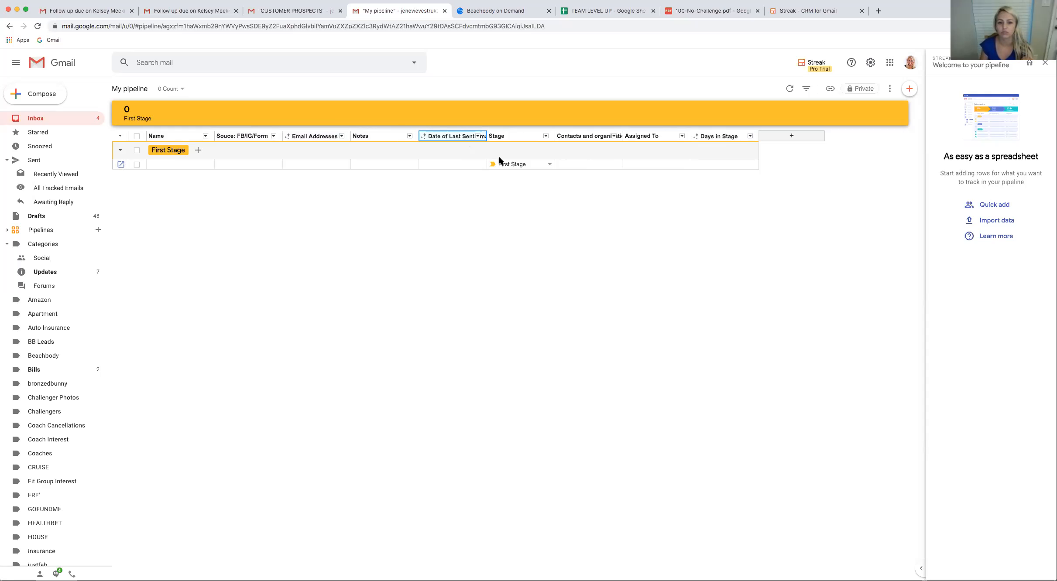
Check the task column types available for a new column, then move the Stage column directly after Name
left_click(522, 133)
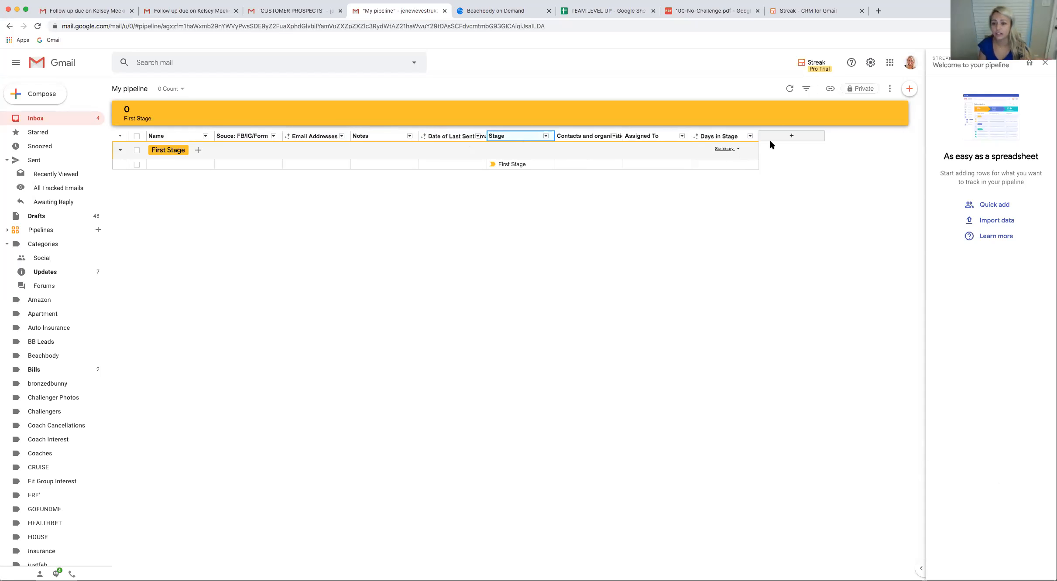
left_click(793, 135)
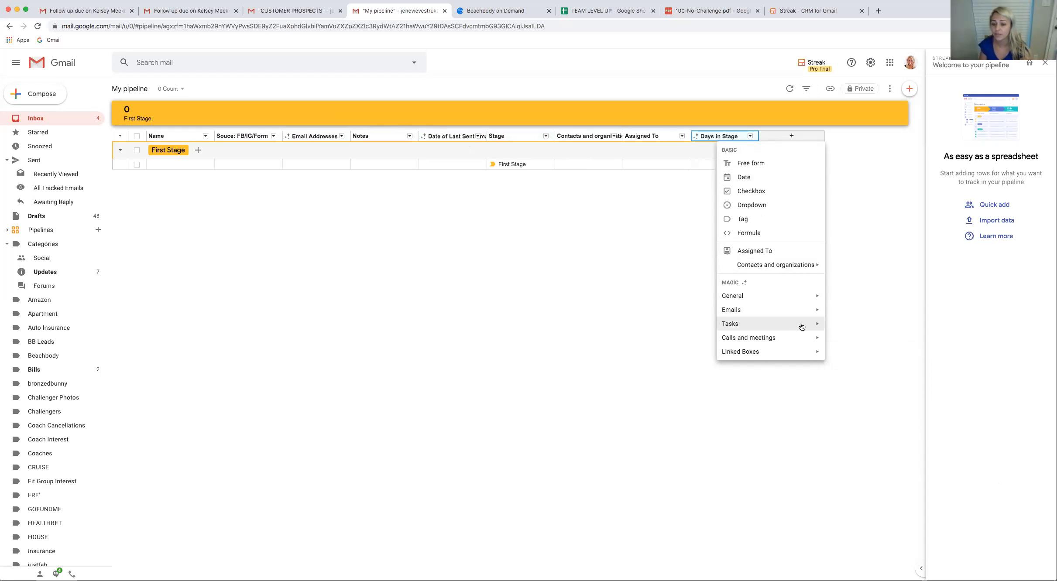
mouse_move(812, 325)
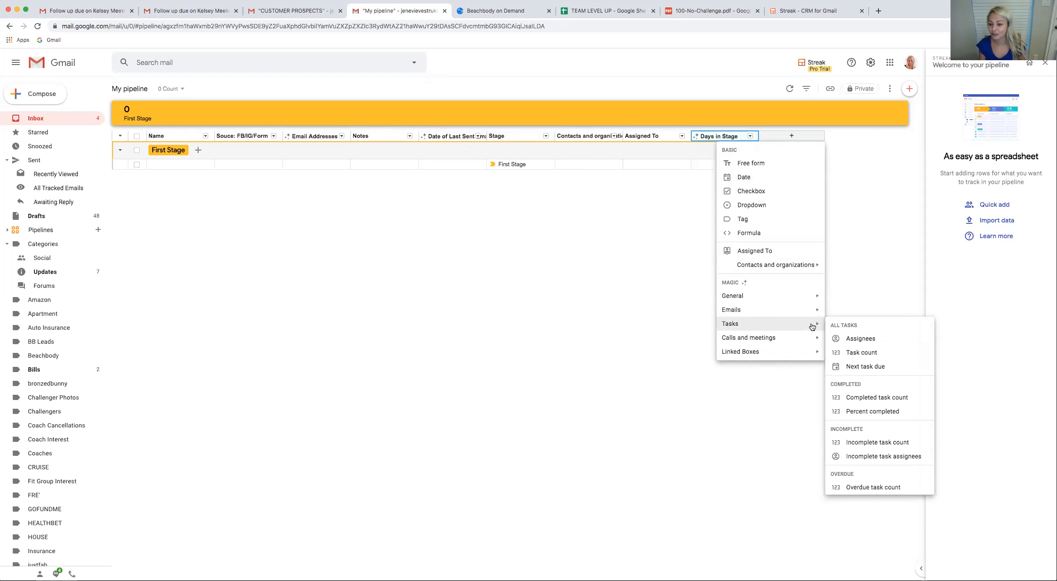
mouse_move(777, 310)
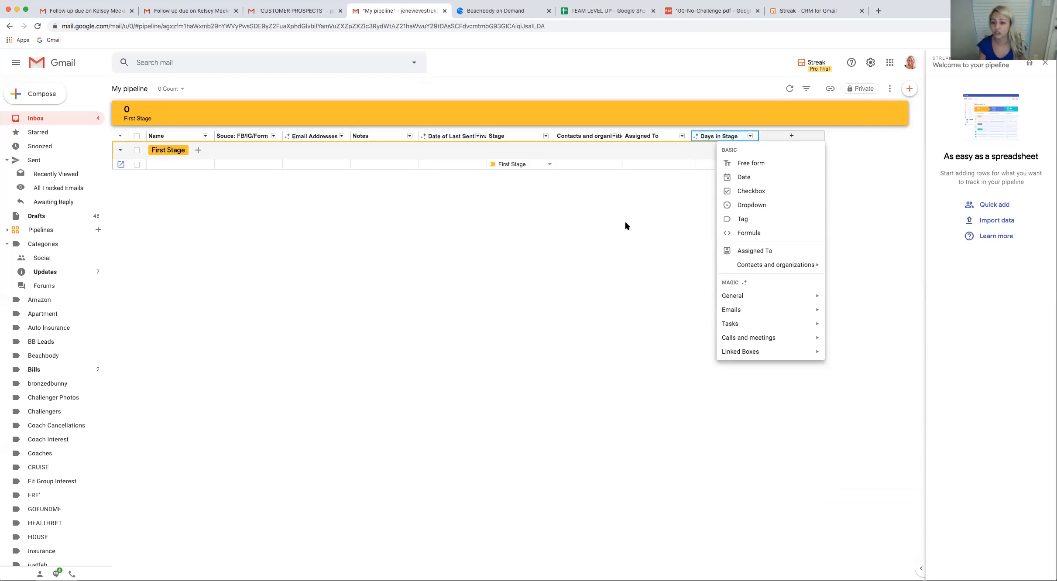
left_click(654, 165)
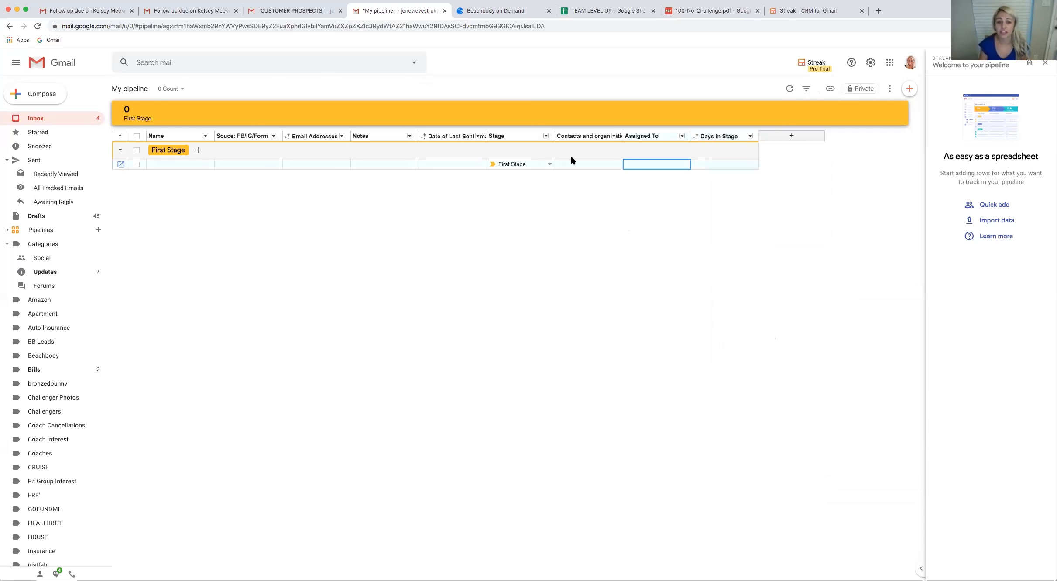
left_click_drag(518, 133, 241, 144)
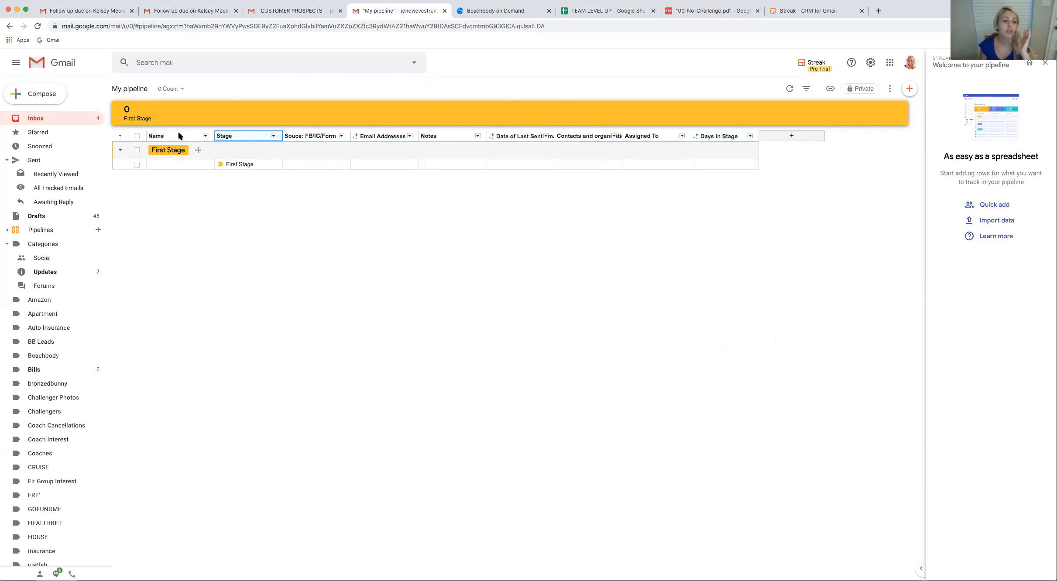
Review the pipeline's columns from Name to Days in Stage, including the options of the last sent email date, contacts and Assigned To columns
left_click(173, 166)
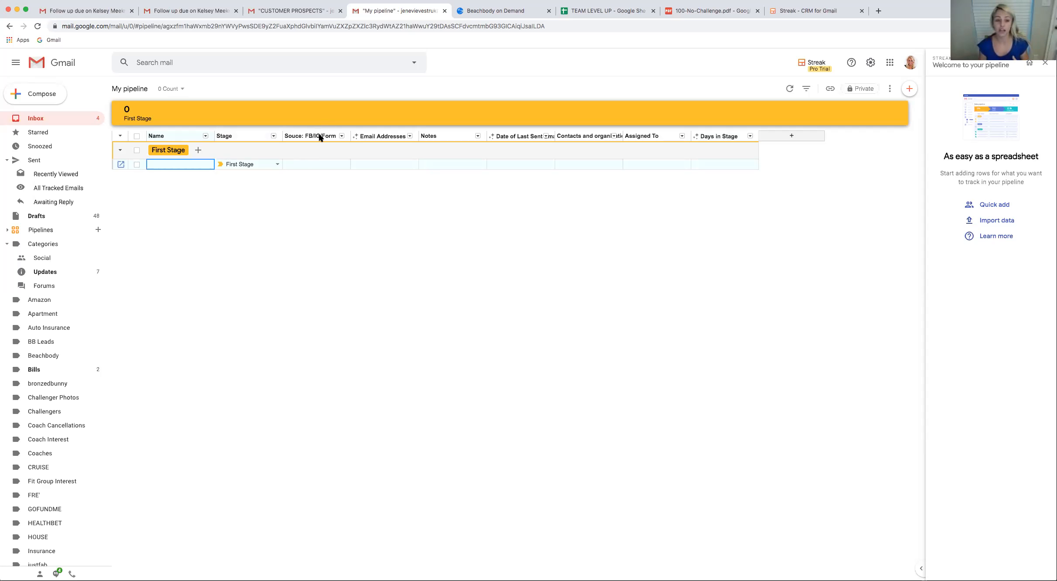
left_click(391, 137)
mouse_move(390, 151)
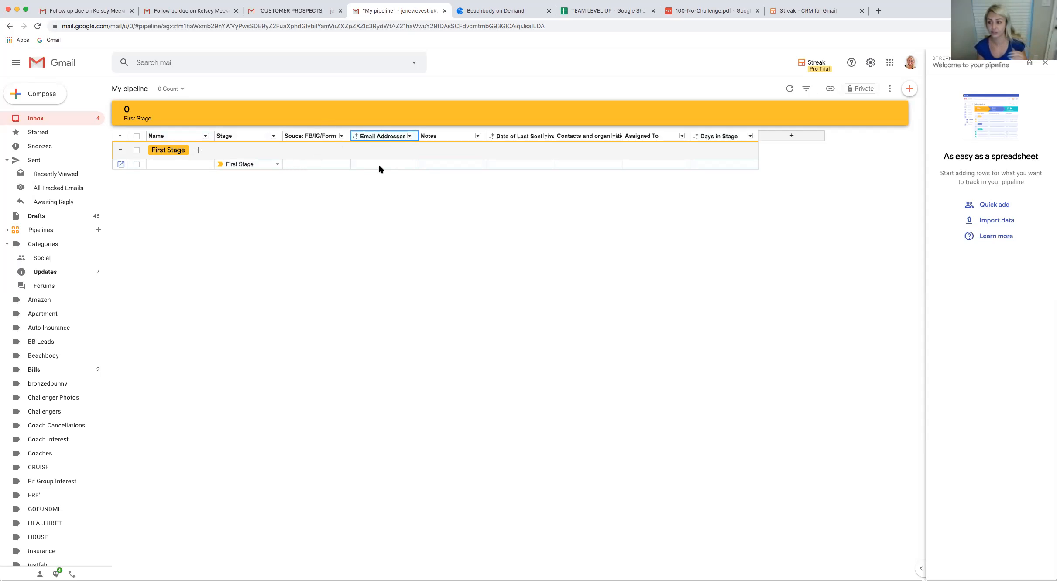
left_click(447, 134)
mouse_move(457, 146)
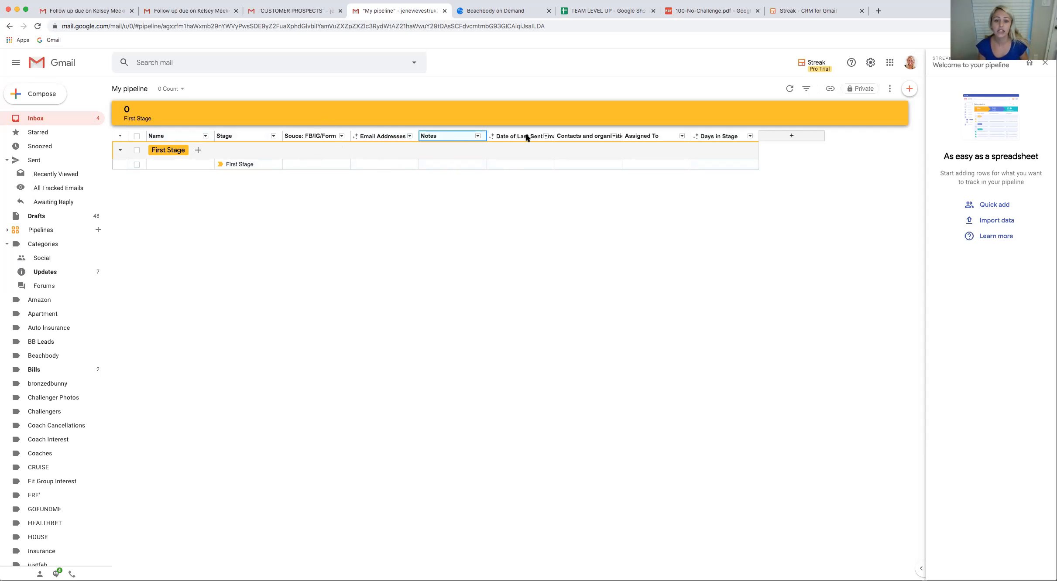
left_click(546, 136)
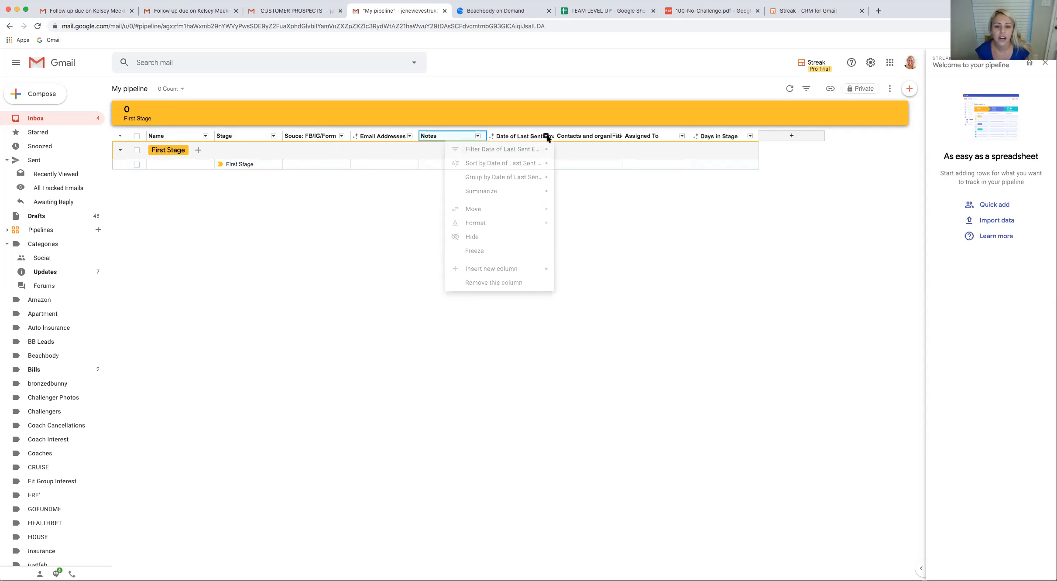
left_click(546, 137)
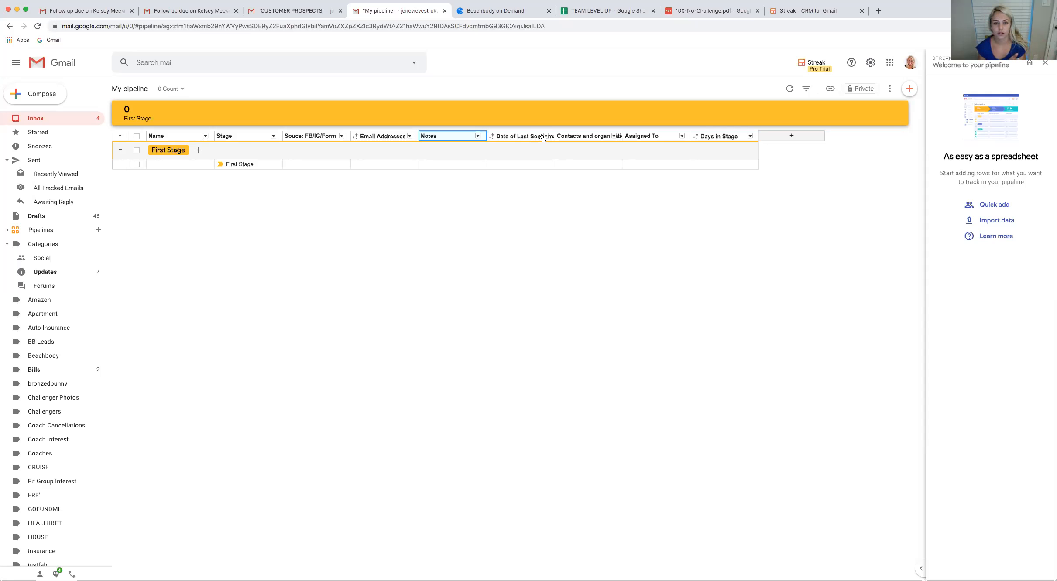
left_click(613, 137)
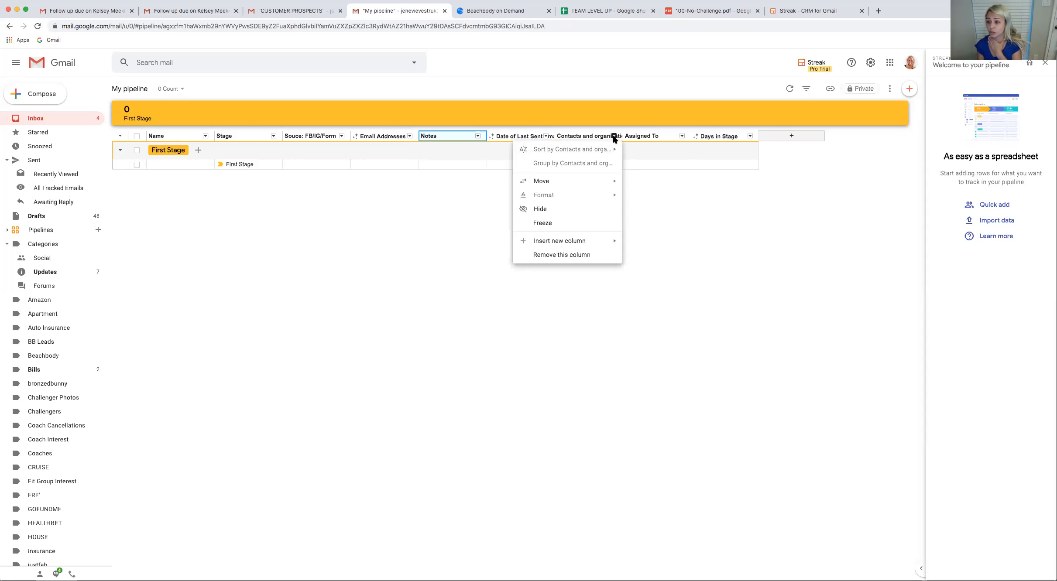
left_click(589, 134)
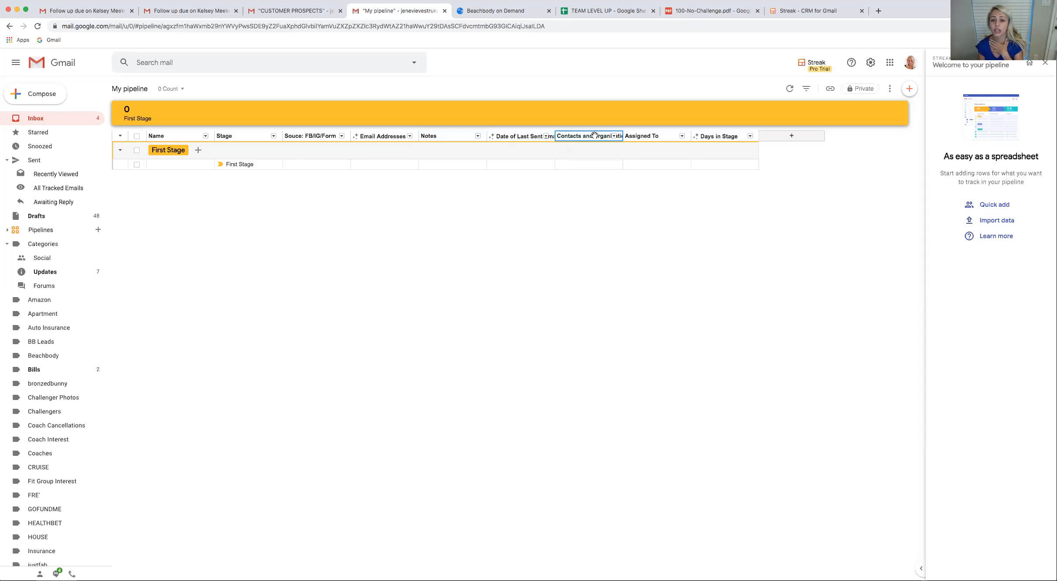
left_click(675, 137)
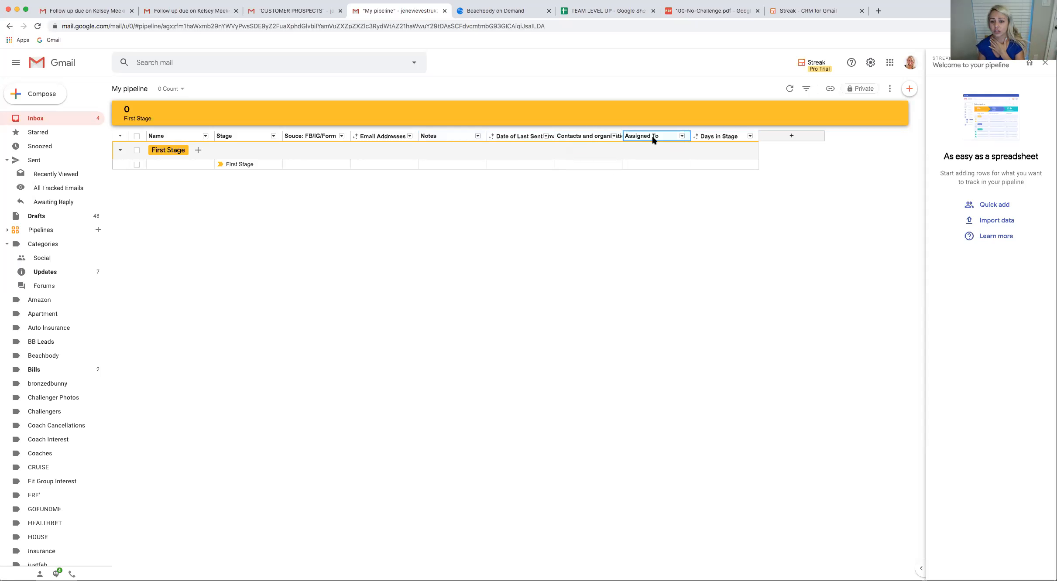
left_click_drag(676, 138, 741, 133)
left_click(652, 135)
left_click_drag(664, 136, 733, 137)
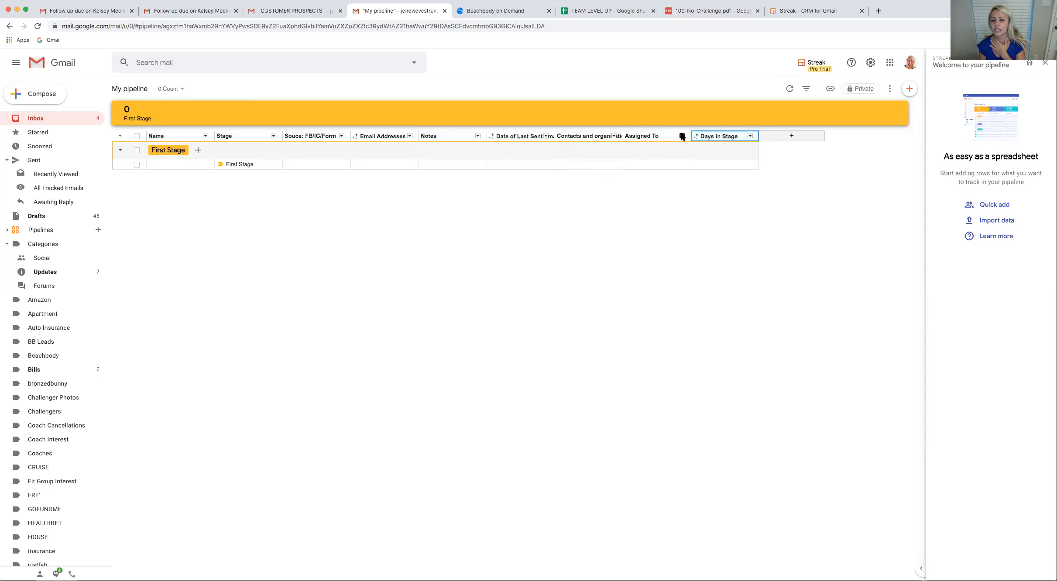
left_click(682, 136)
left_click(669, 136)
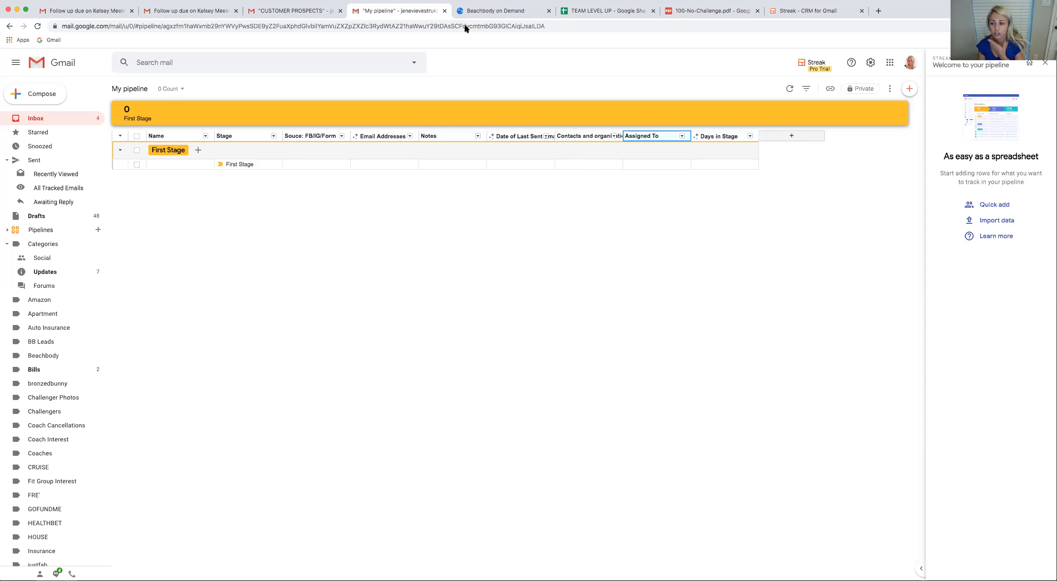
left_click(682, 136)
left_click(682, 137)
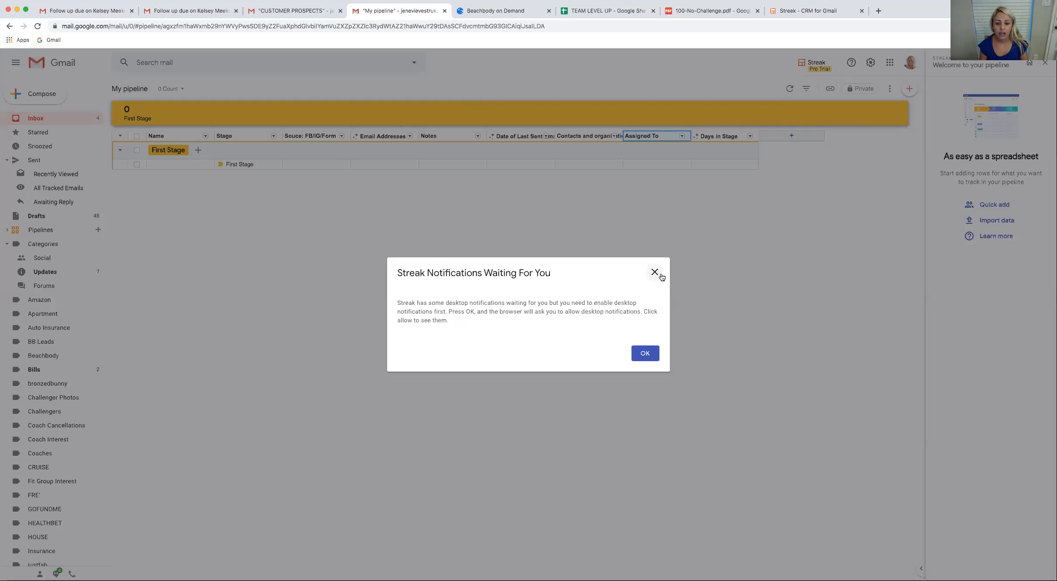
Accept the Streak notifications prompt and open the stage settings of My pipeline
left_click(645, 354)
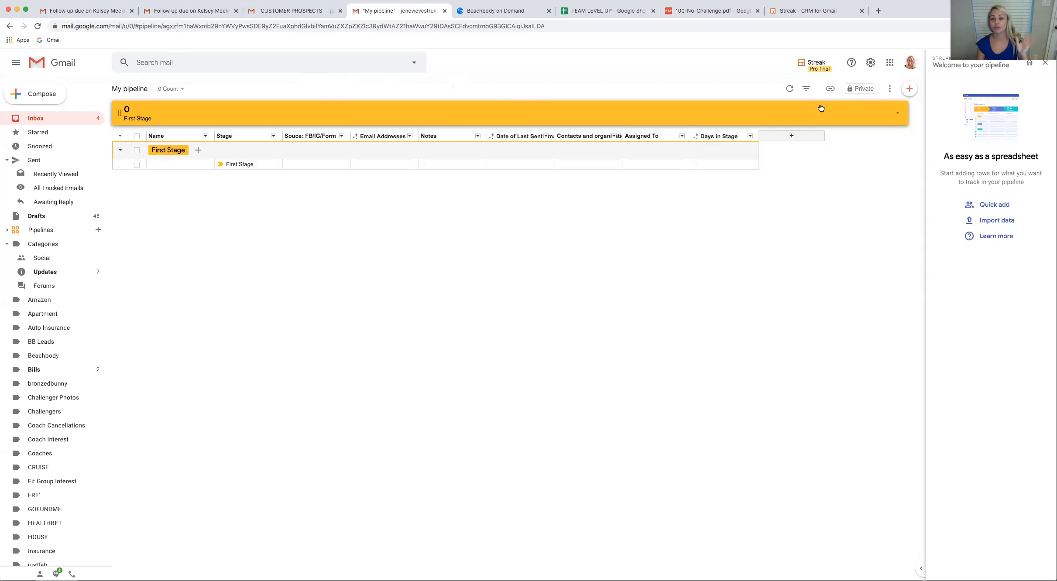
left_click(898, 114)
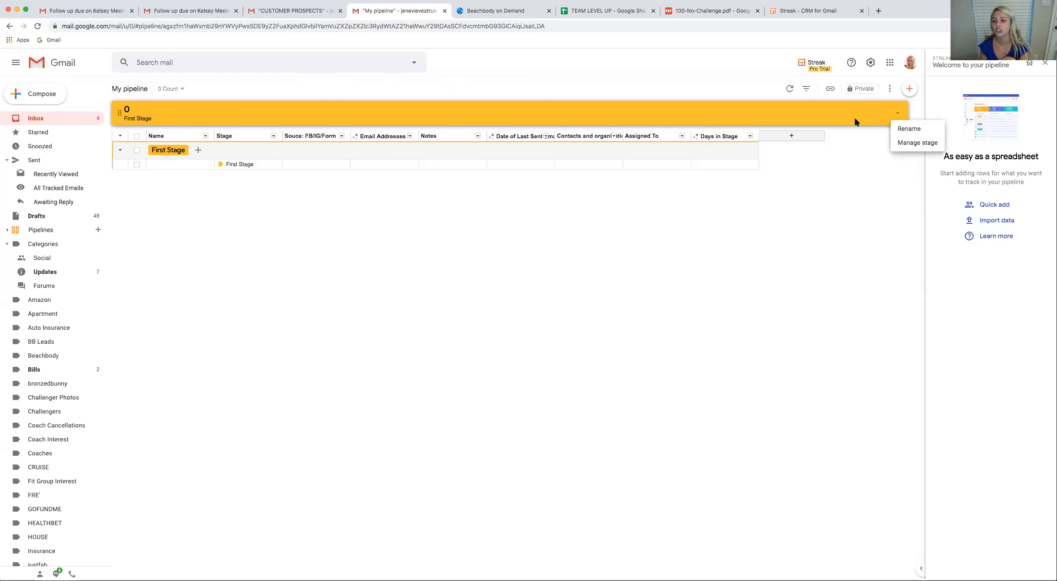
left_click(910, 144)
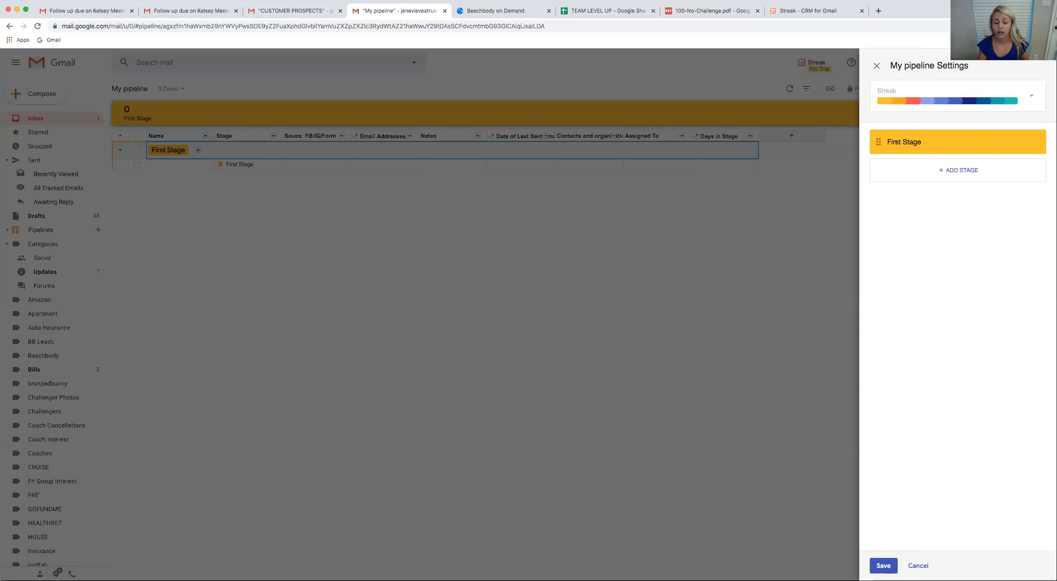
Switch to the CUSTOMER PROSPECTS pipeline, accept its notifications prompt and open its stage settings to examine the list of stages
left_click(288, 13)
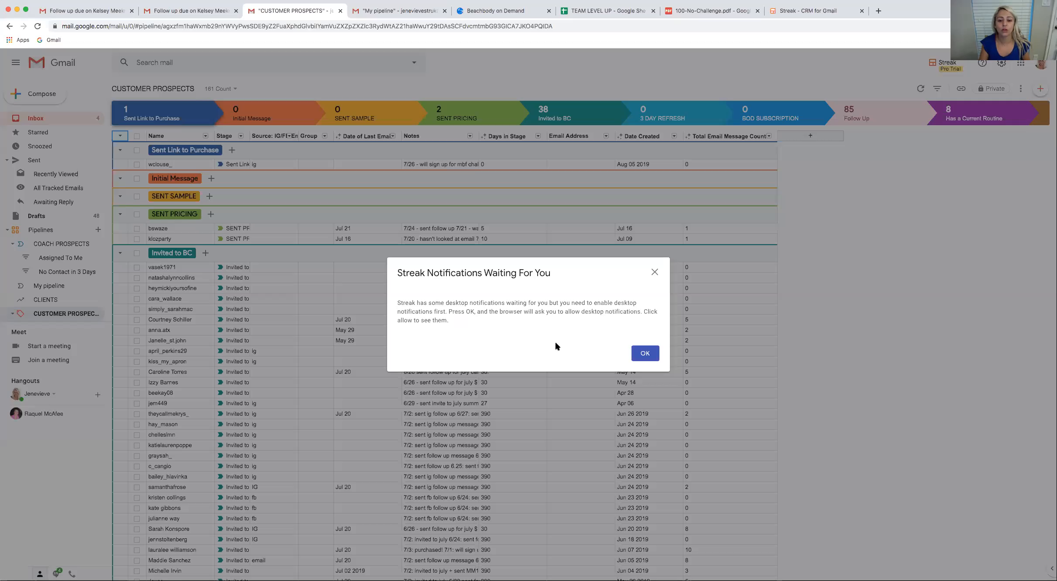
left_click(644, 350)
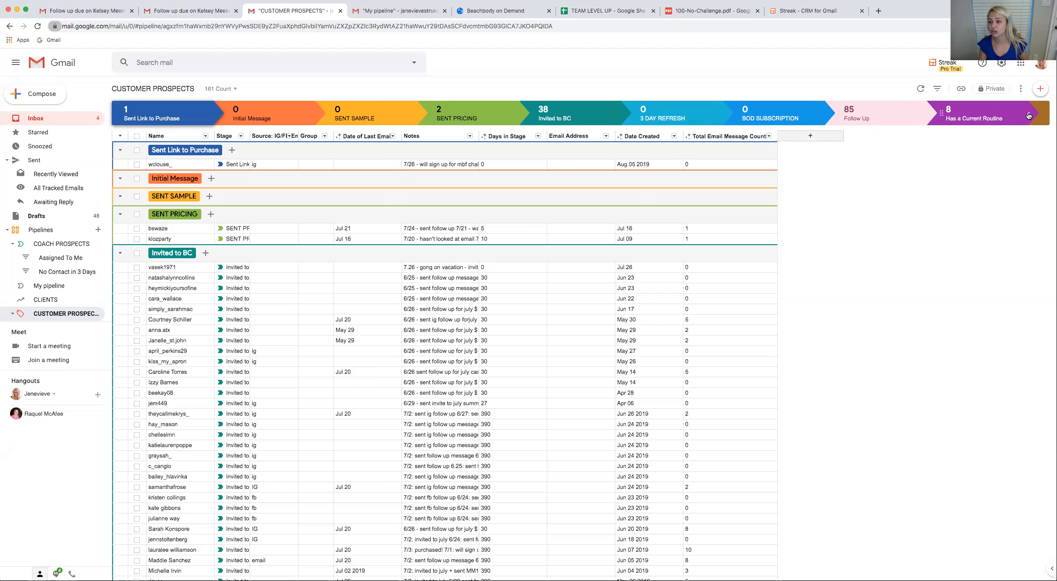
left_click(1028, 113)
left_click(1029, 143)
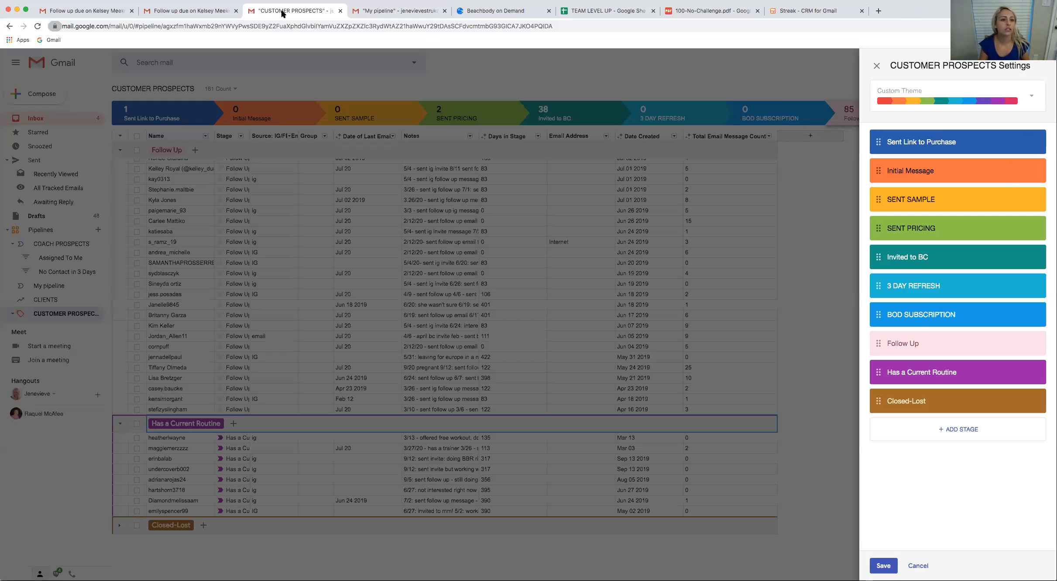
Remove the CUSTOMER PROSPECTS page from this browser window and narrow the window showing My pipeline's stage settings
key("super+w")
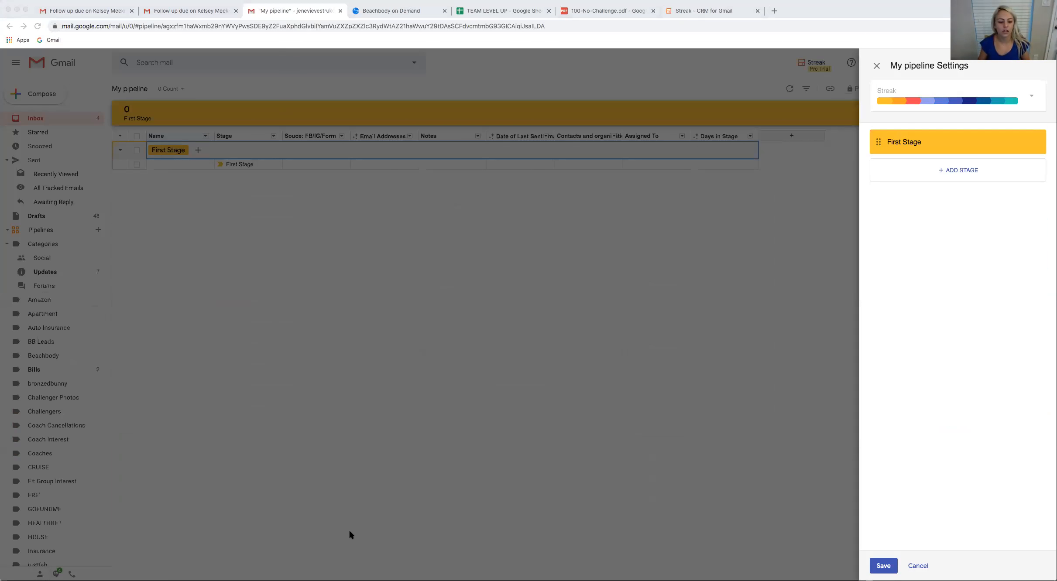
left_click(431, 435)
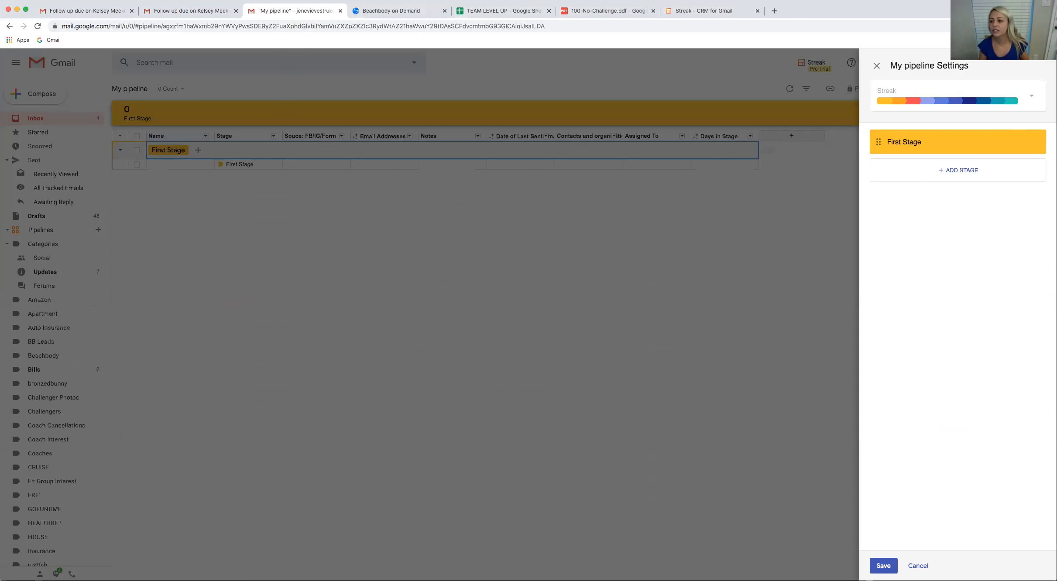
left_click_drag(997, 79, 920, 76)
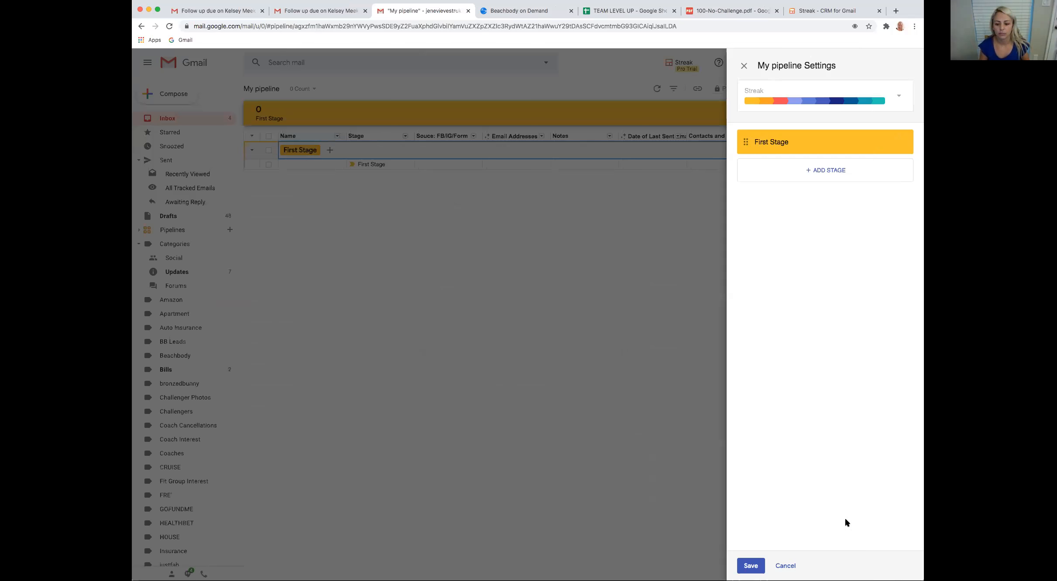
left_click(875, 579)
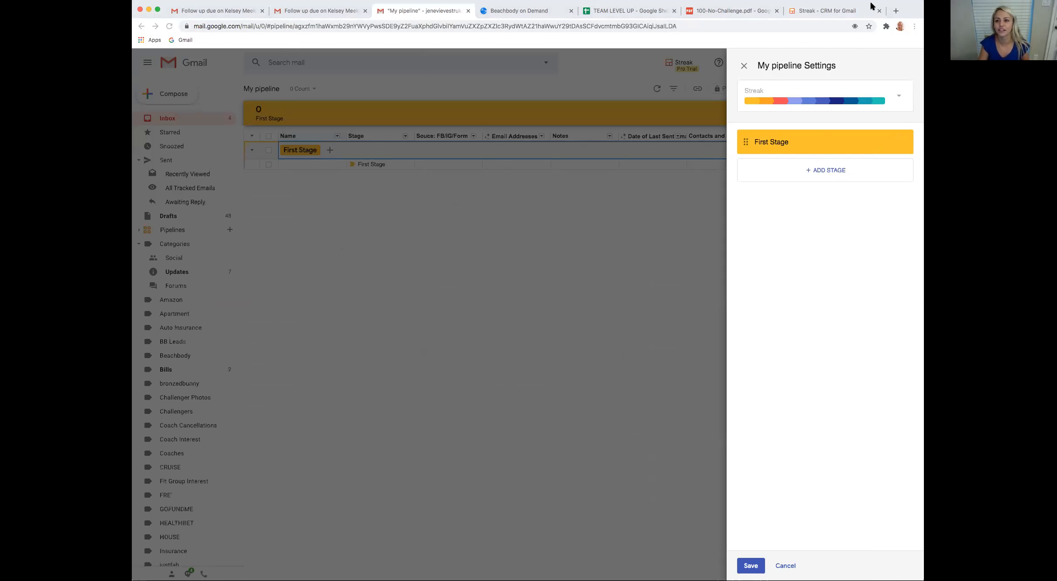
Rename My pipeline's first stage as "Sent Link Purchase"
left_click(800, 139)
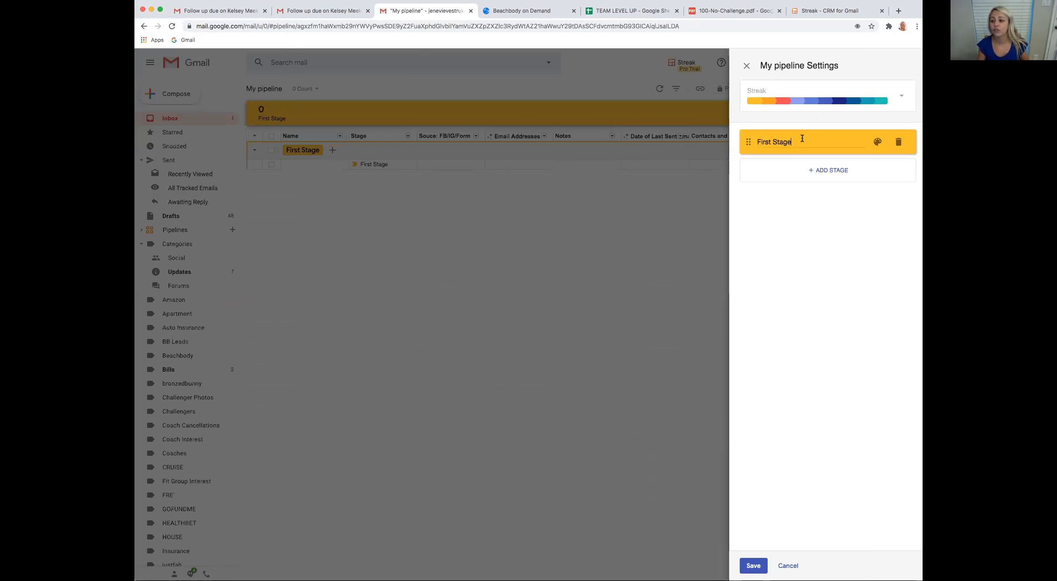
left_click_drag(792, 142, 745, 136)
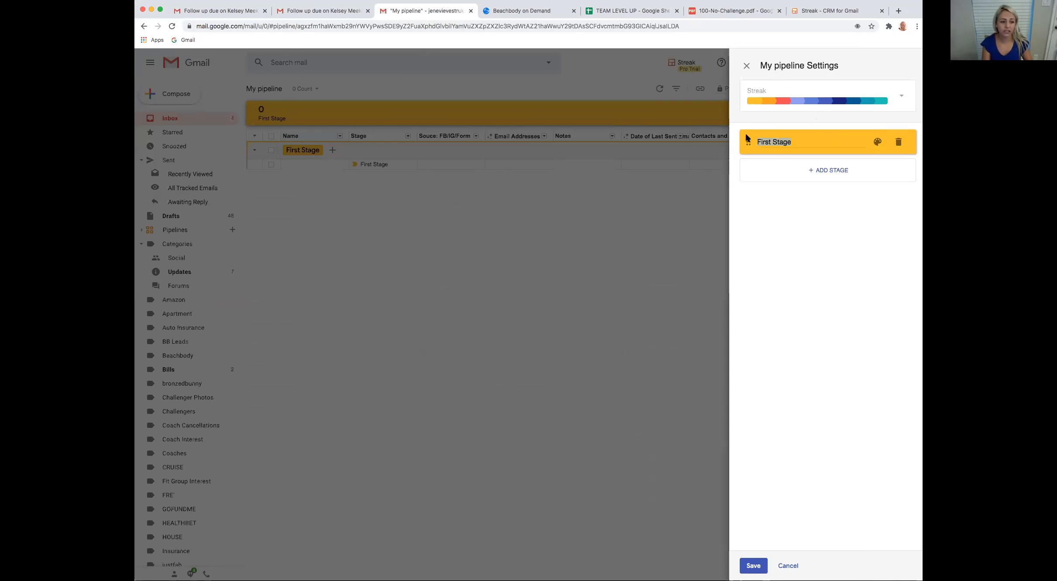
type("S")
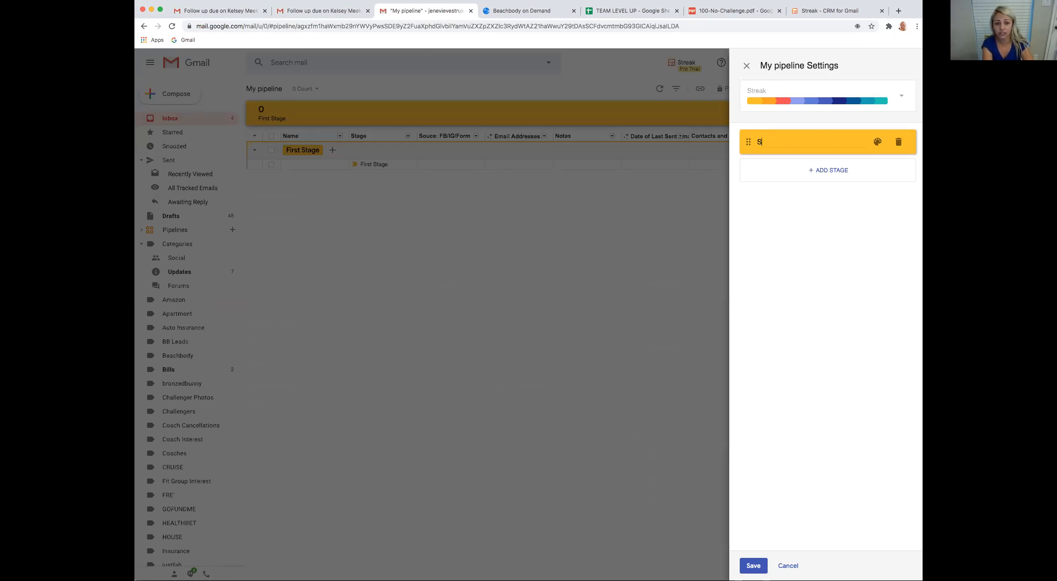
type("ent Link")
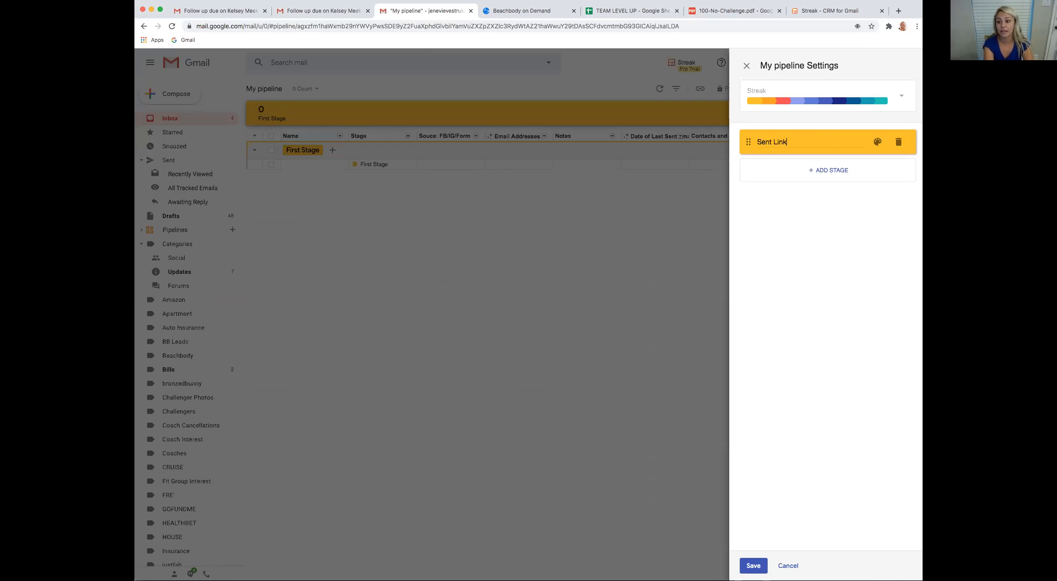
type(" Purchase")
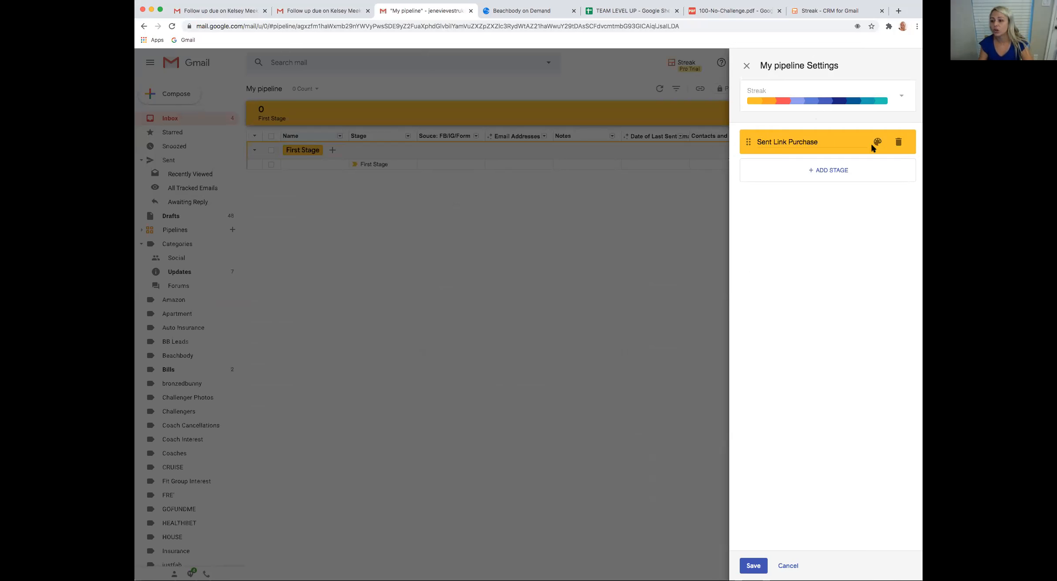
Add a second stage to My pipeline and name it "Initial Message"
left_click(831, 170)
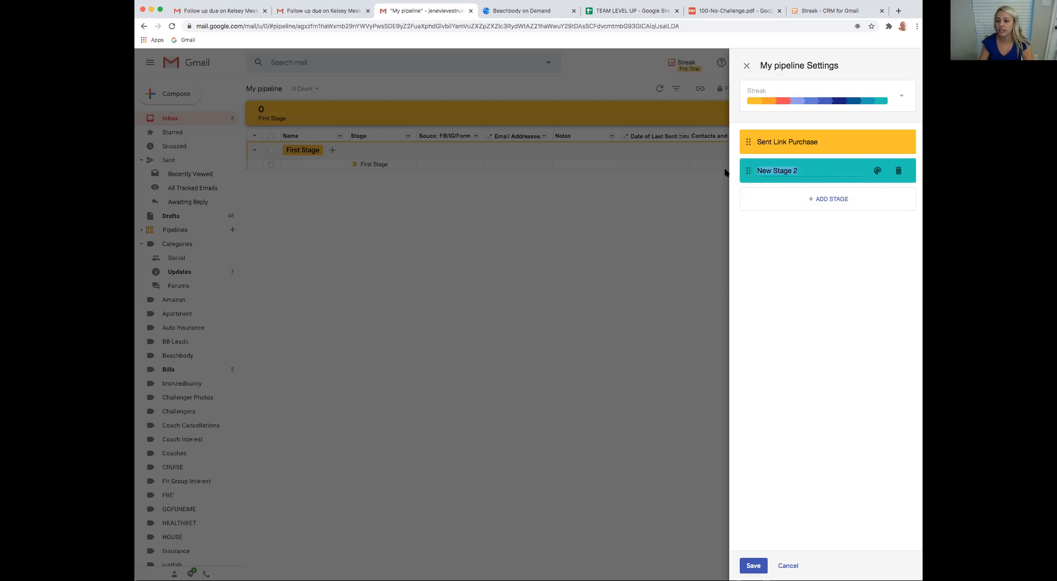
type("Initial ")
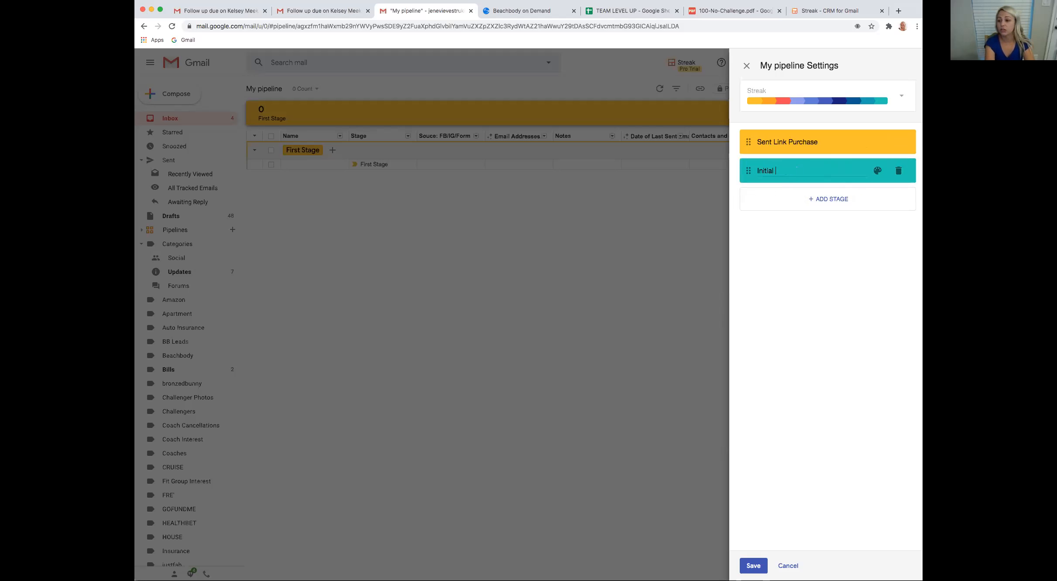
type("Message")
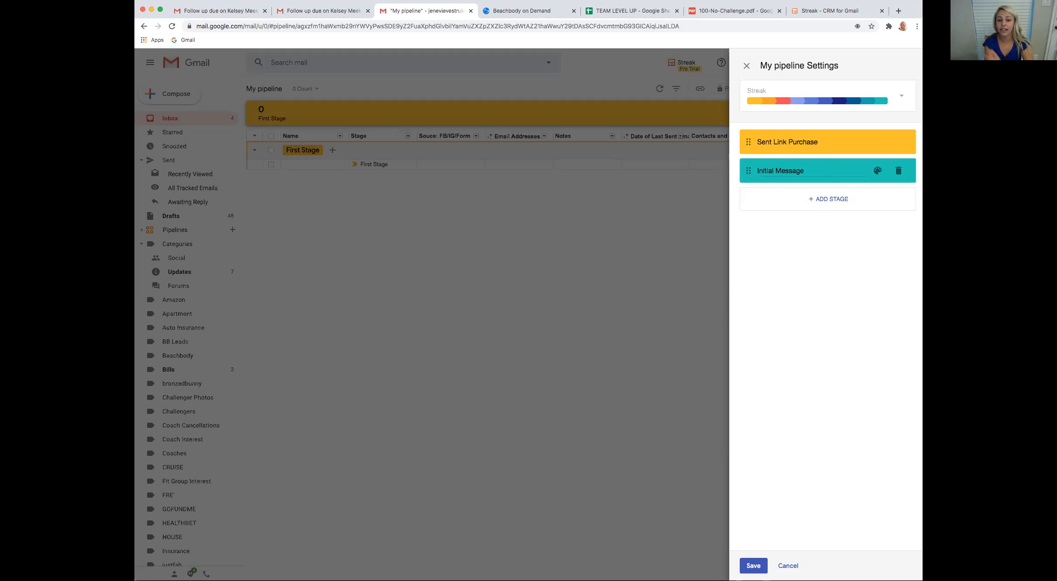
Add a third and fourth stage to My pipeline, named "Sent Sample Workout" and "Sent Pricing/Info"
left_click(818, 202)
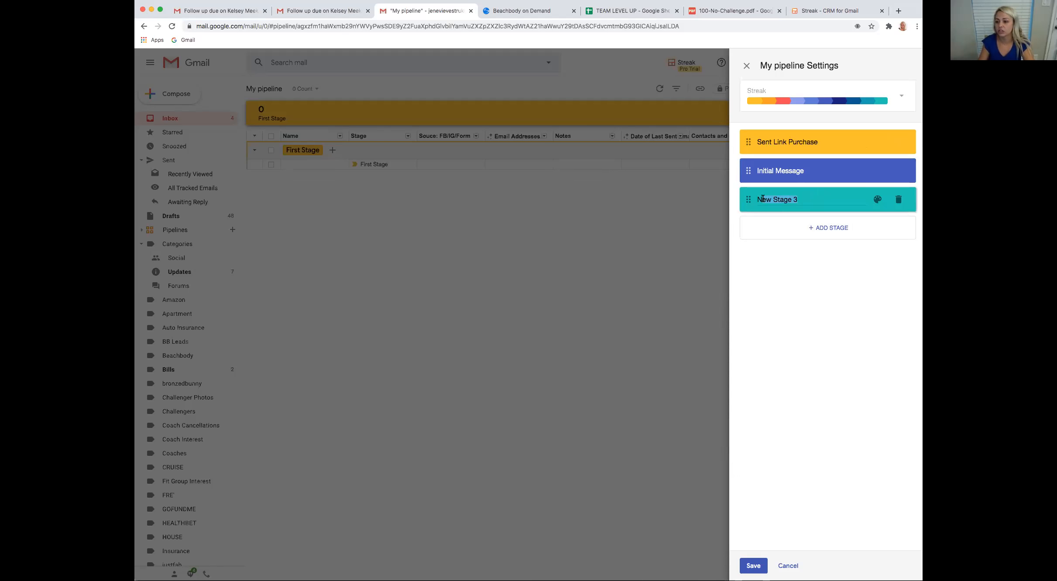
type("Sent Sample Workout")
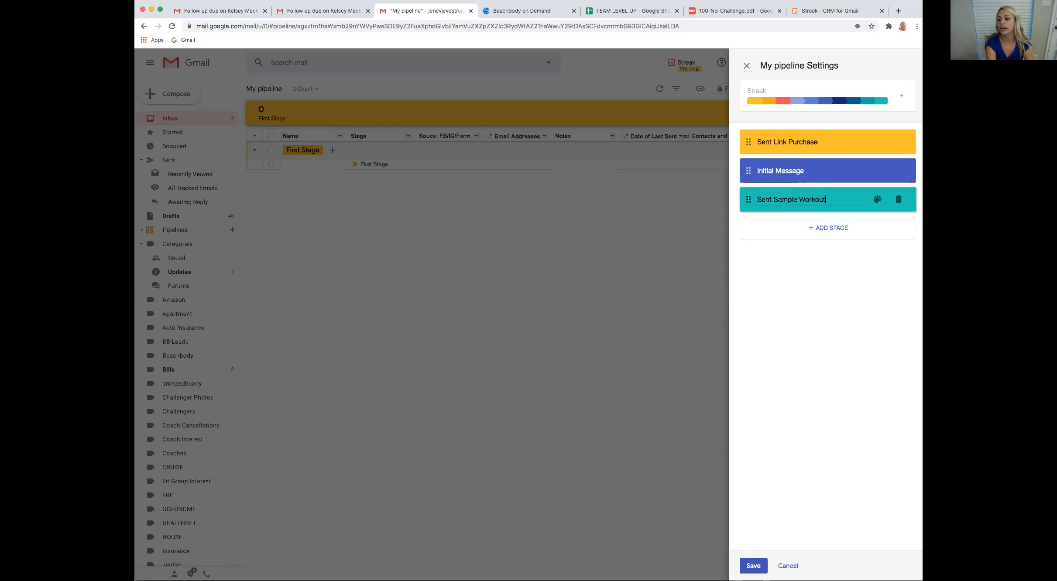
left_click(832, 231)
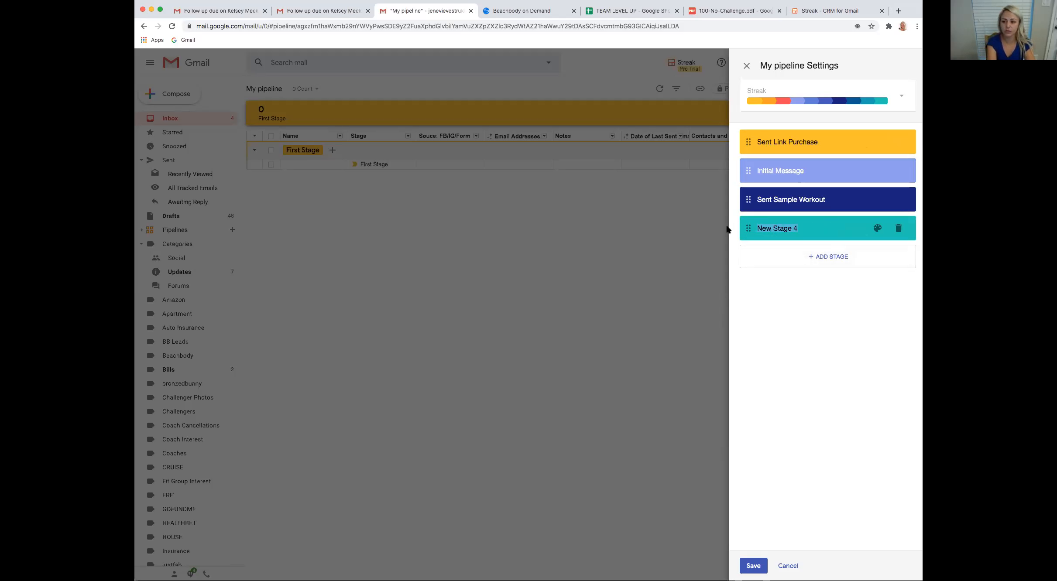
type("Sent Pricing")
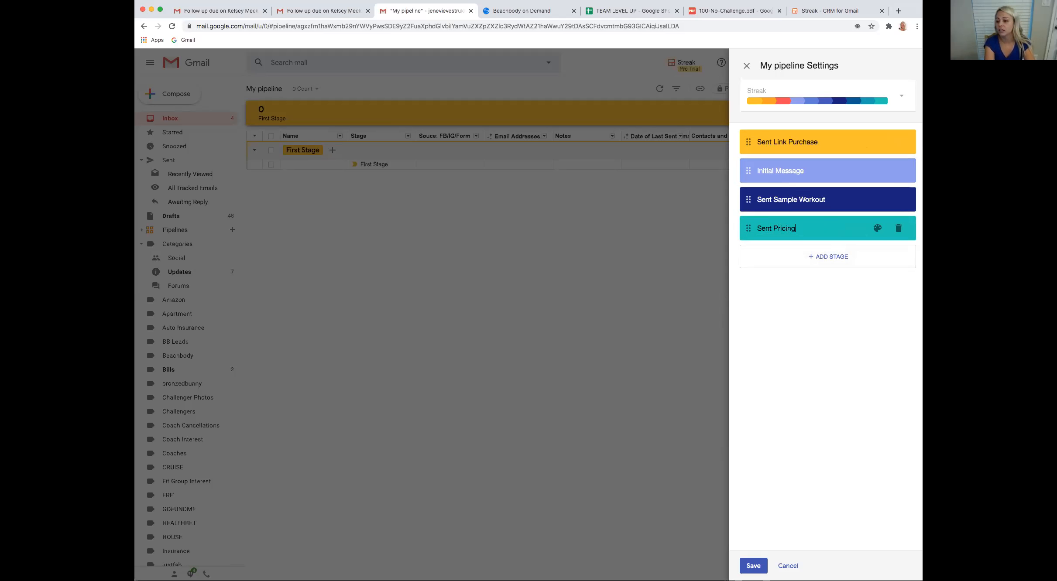
type("/Info")
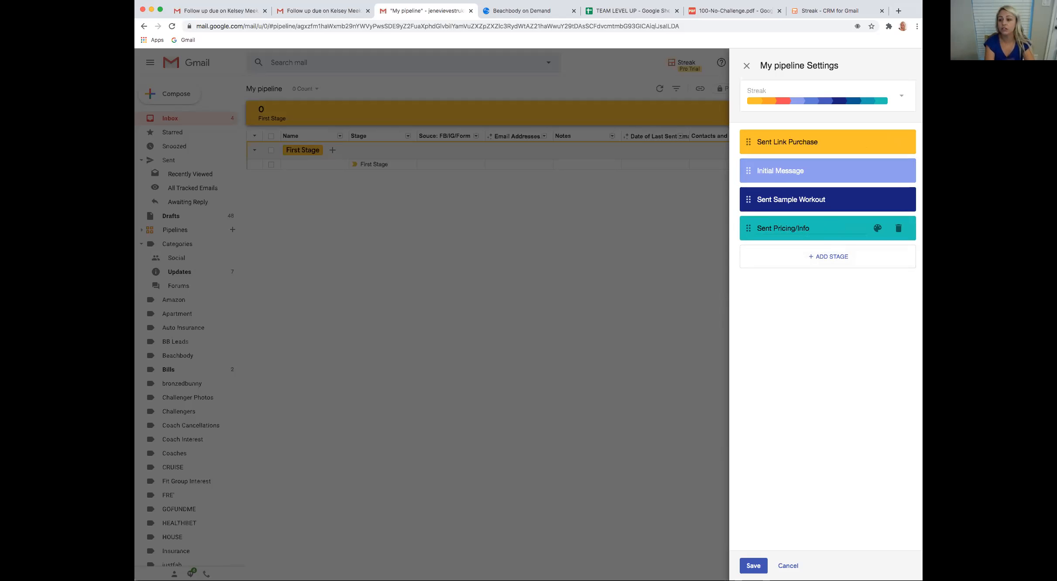
Add two more stages below Sent Pricing/Info and name them "Invited to BC" and "3 Day Refresh"
left_click(813, 258)
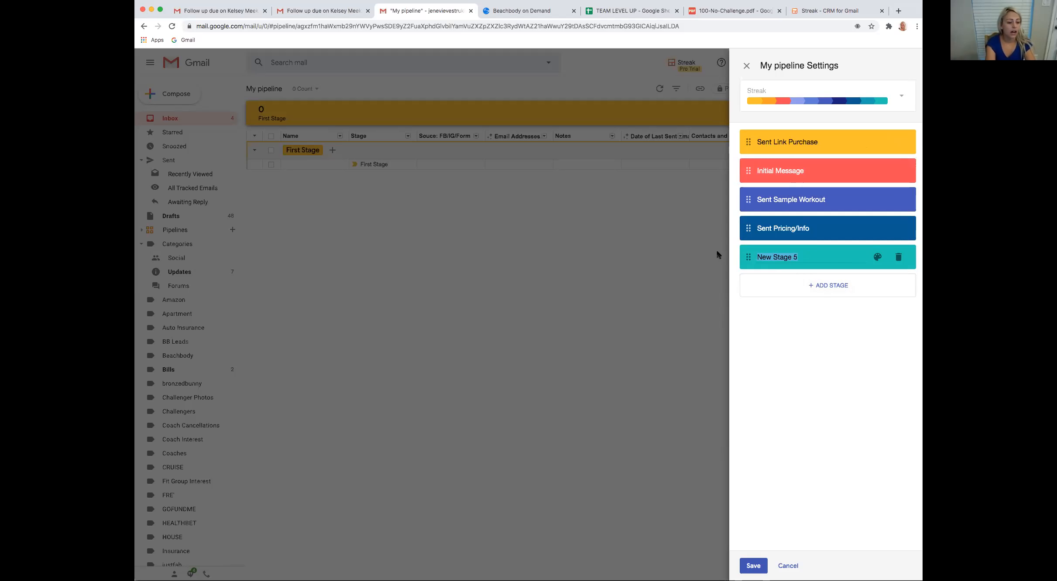
type("Invited to B")
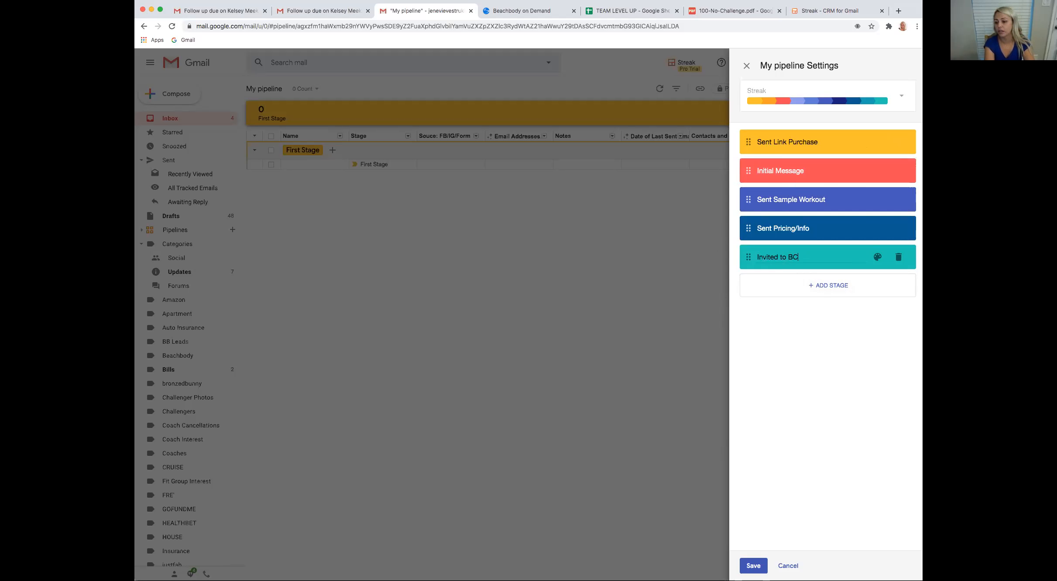
type("C")
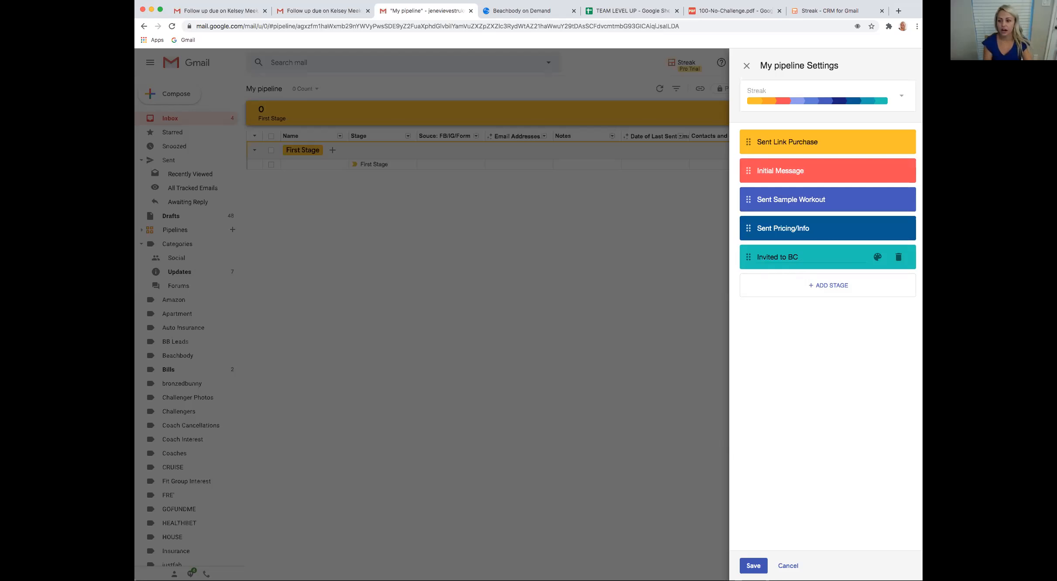
left_click(821, 286)
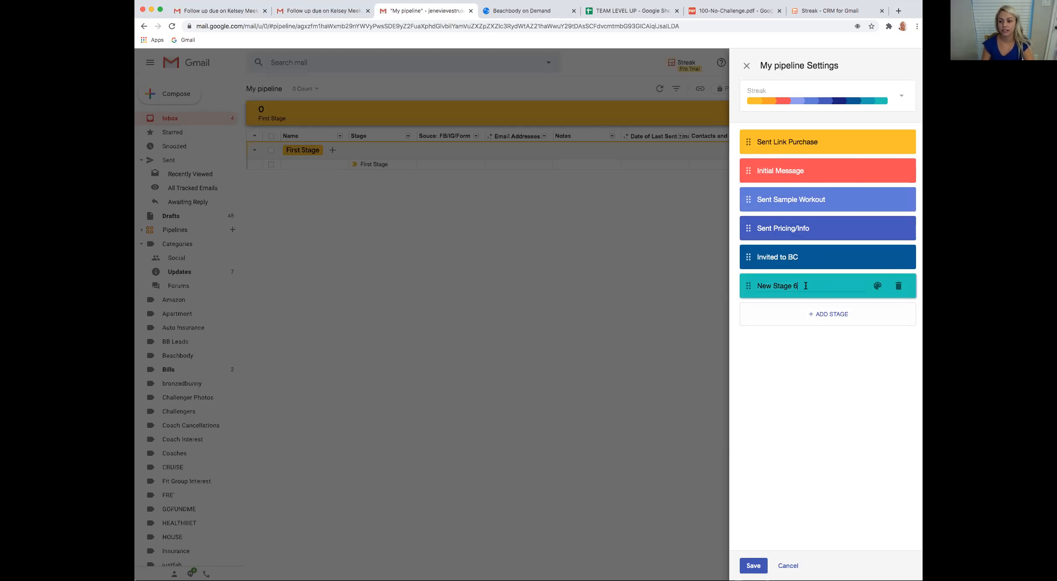
left_click_drag(810, 286, 750, 283)
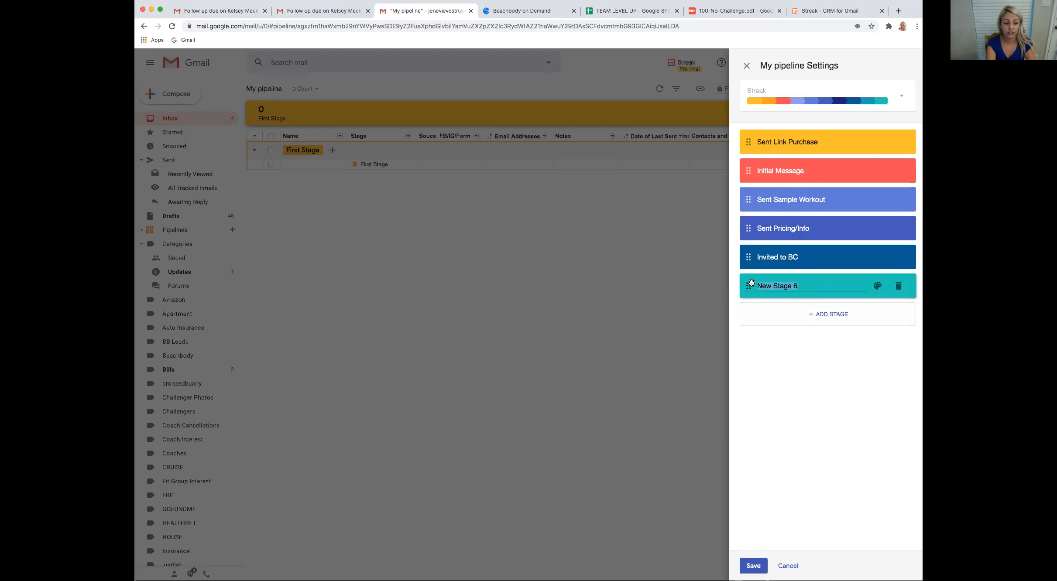
type("3 Day Refresh")
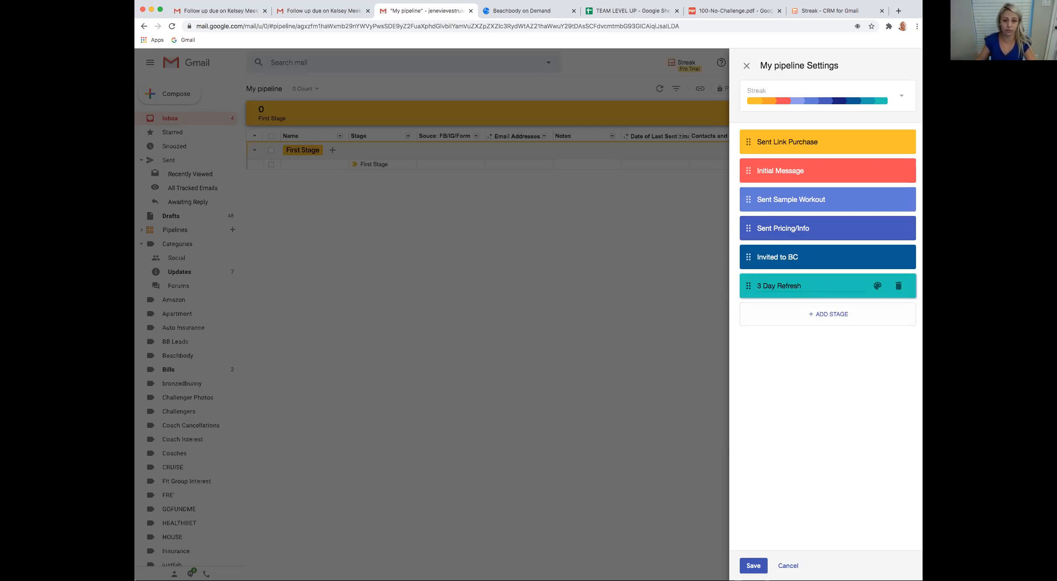
Add a seventh stage to My pipeline and name it "BOD Subscription"
left_click(826, 315)
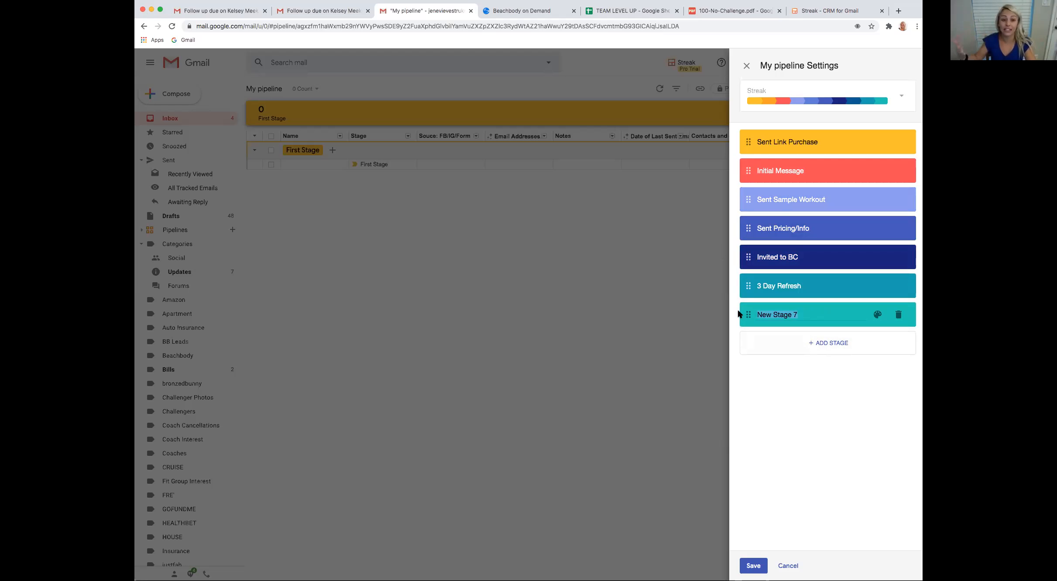
type("B")
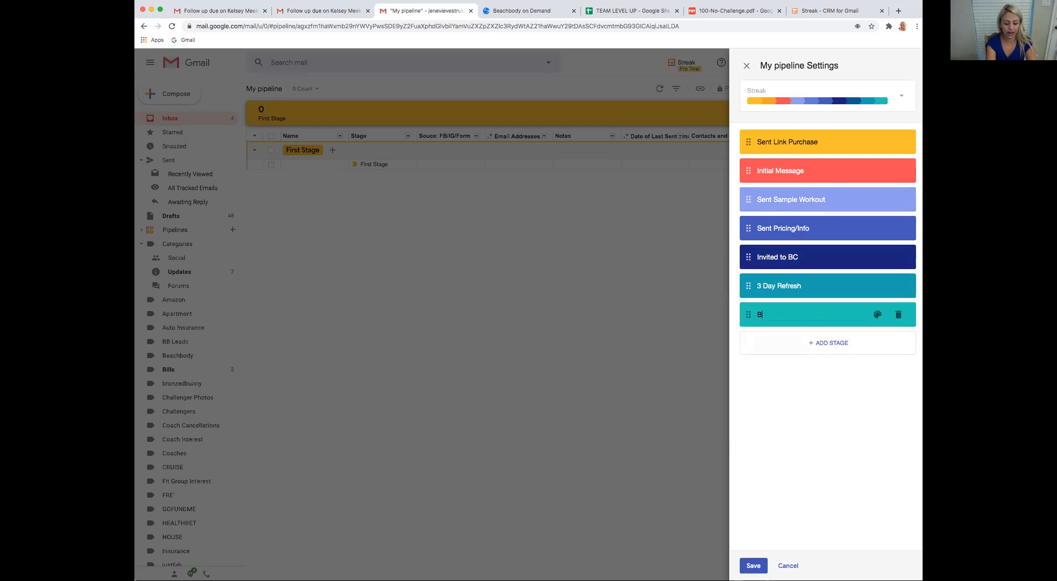
type("OD Subscription")
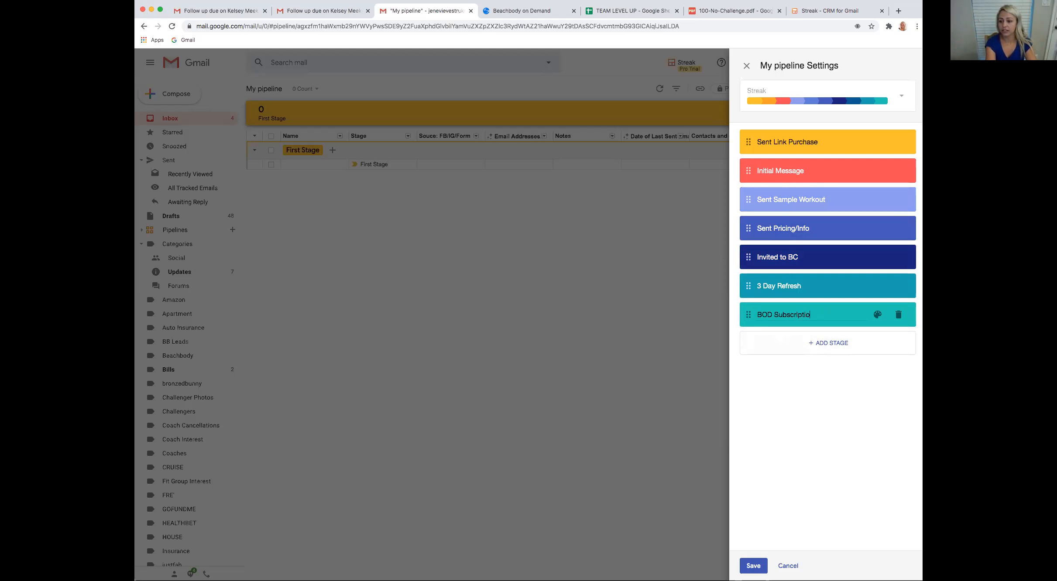
Add a stage below BOD Subscription, trying the name "2B Mindset" and settling on "Nutrition Program"
left_click(797, 339)
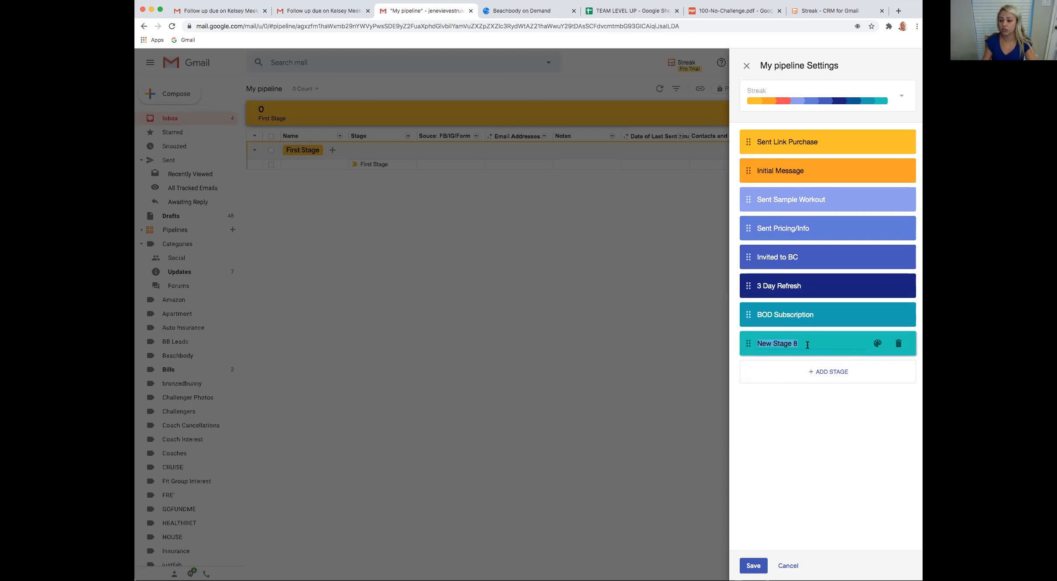
type("Nutri")
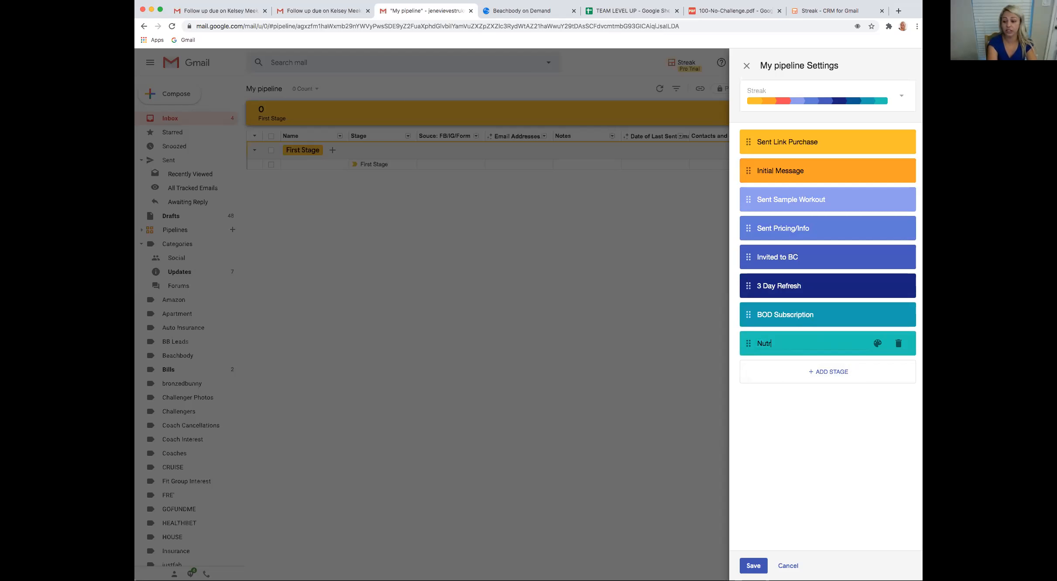
key("BackSpace")
type("12")
key("BackSpace")
key("BackSpace")
type("2B Mindset")
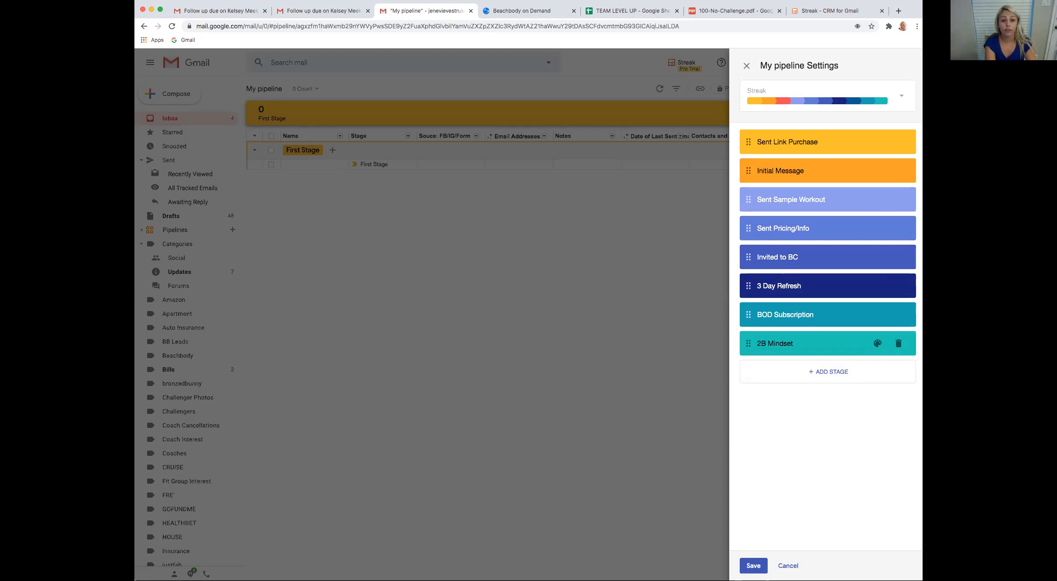
key("BackSpace")
key("BackSpace")
key("BackSpace")
key("BackSpace")
key("BackSpace")
key("BackSpace")
key("BackSpace")
key("BackSpace")
key("BackSpace")
key("BackSpace")
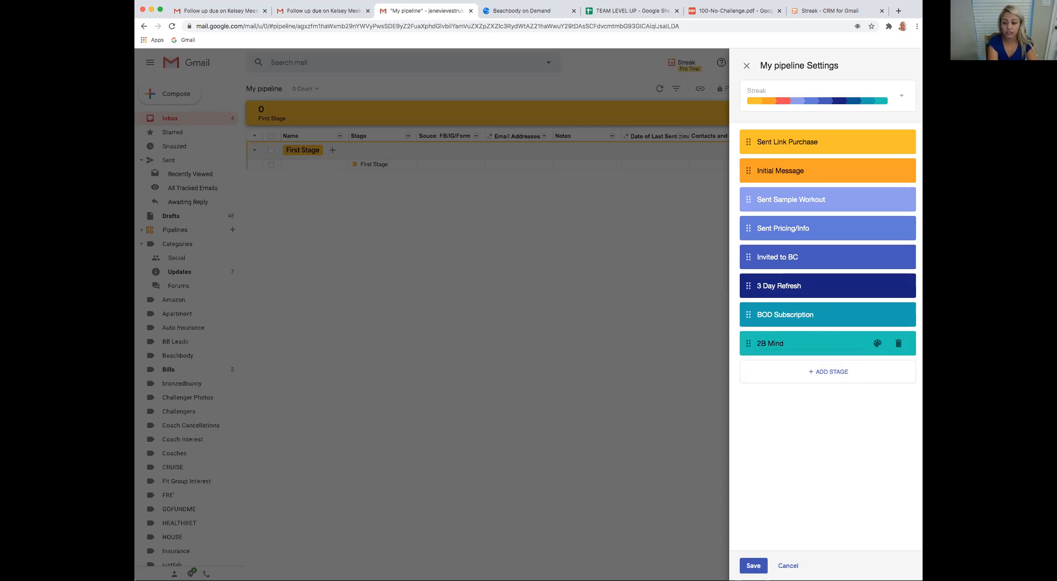
type("Nut")
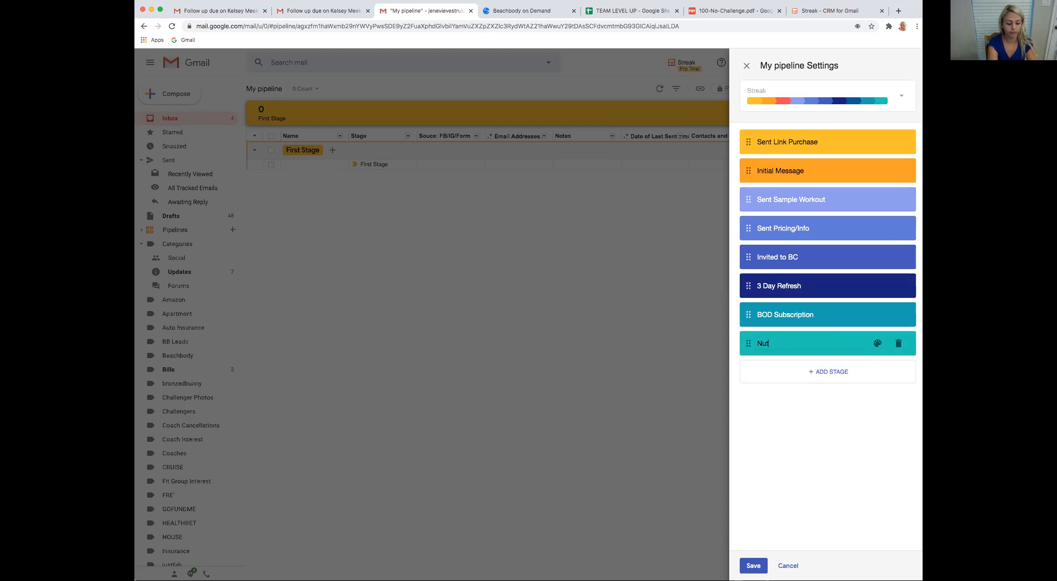
type("rition Program")
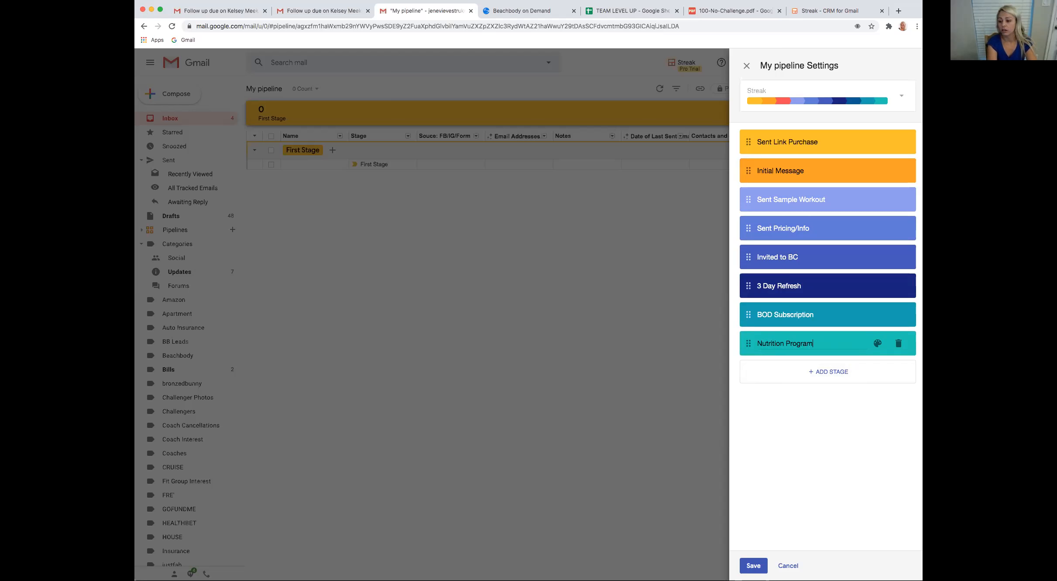
Add another stage at the end of My pipeline's stage list and name it "Follow up"
left_click(828, 376)
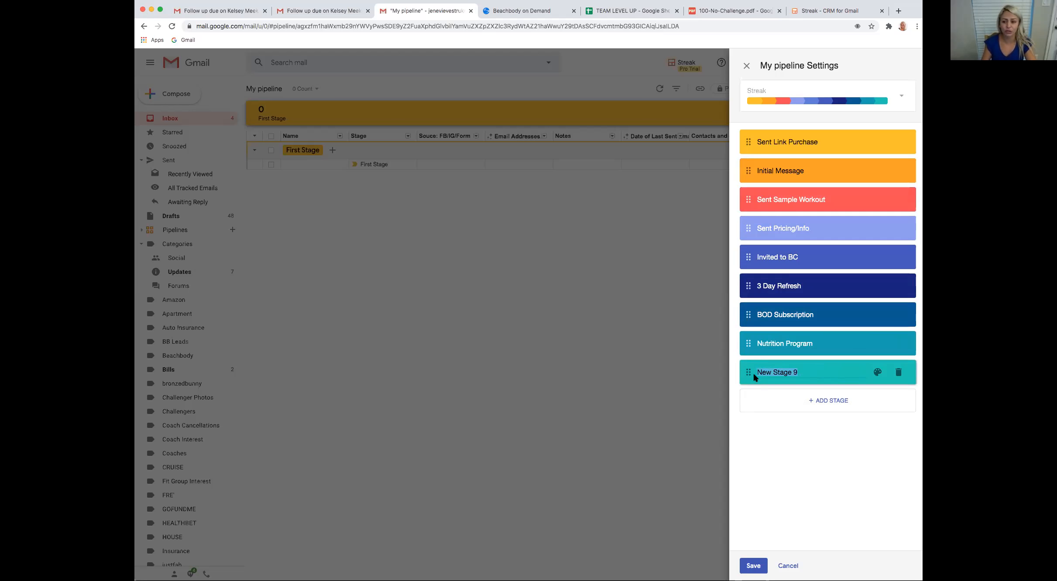
left_click(811, 372)
left_click_drag(811, 372, 750, 371)
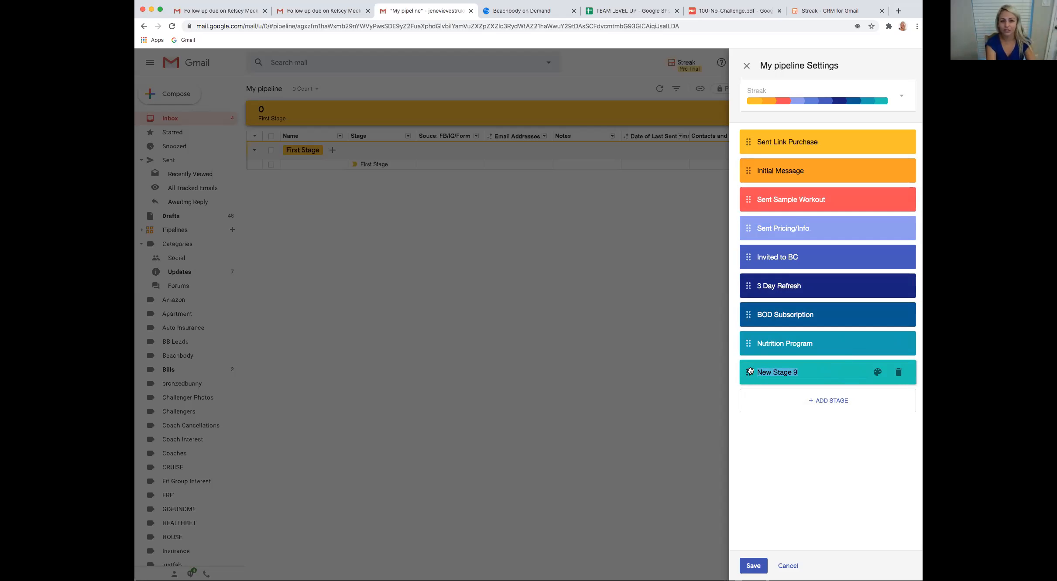
type("Folloow")
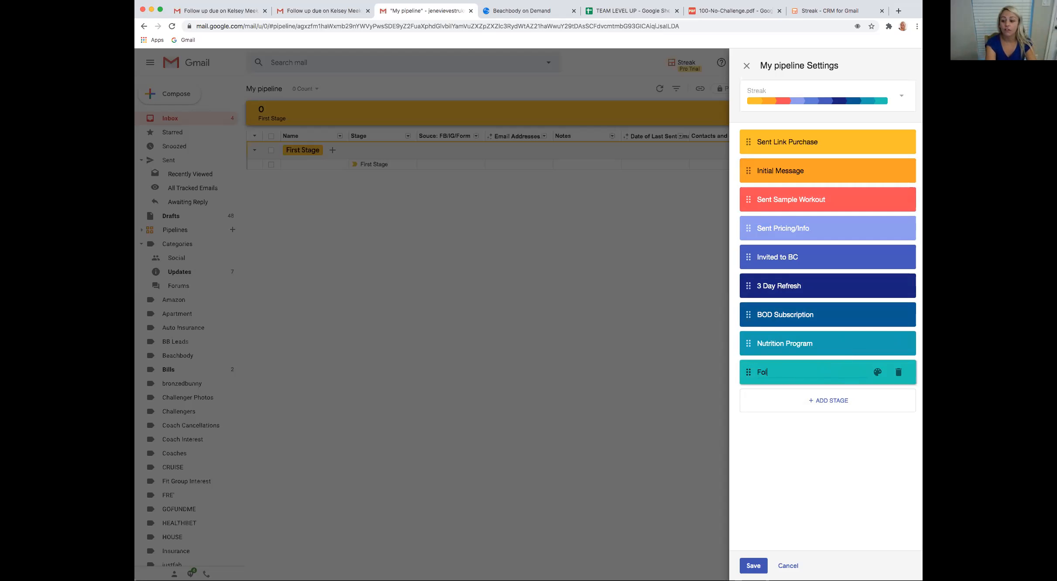
key("BackSpace")
key("BackSpace")
type("w up")
Add two stages below Follow up, named "Has a Current Routine" and "Closed-Lost"
left_click(823, 401)
type("Has a Current Routine")
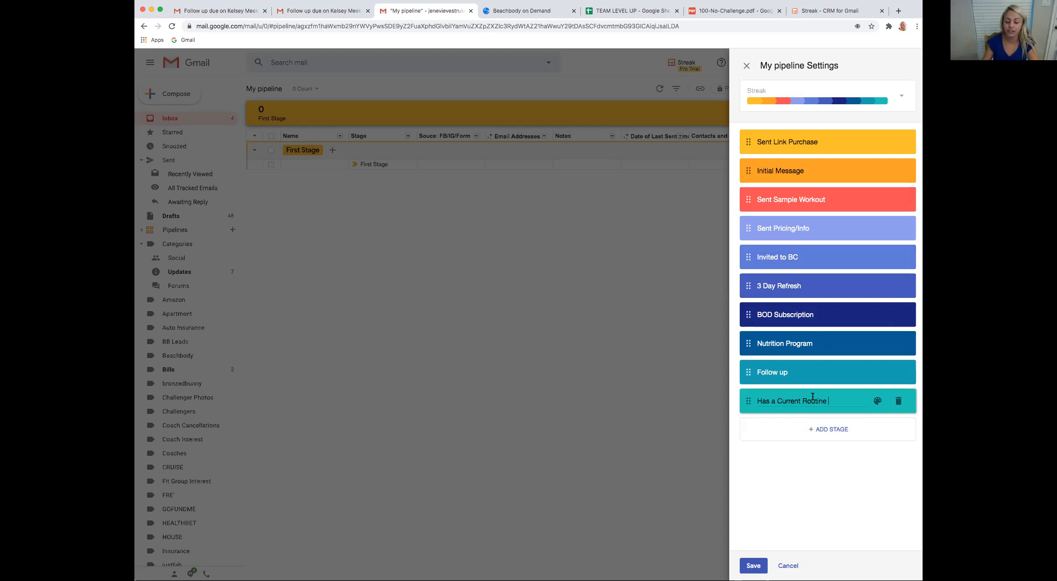
left_click(823, 436)
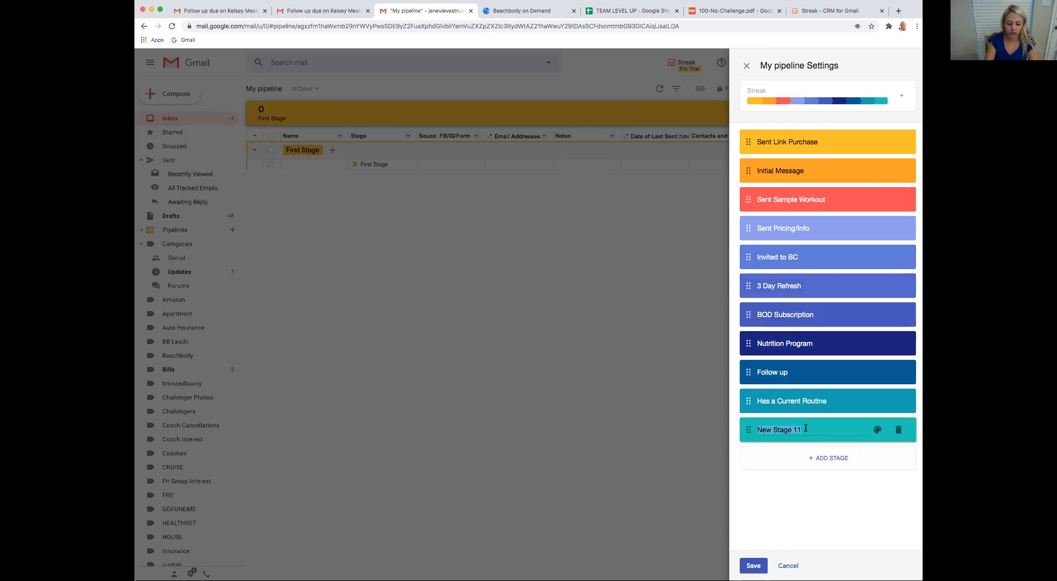
type("Closed=")
type("Lost")
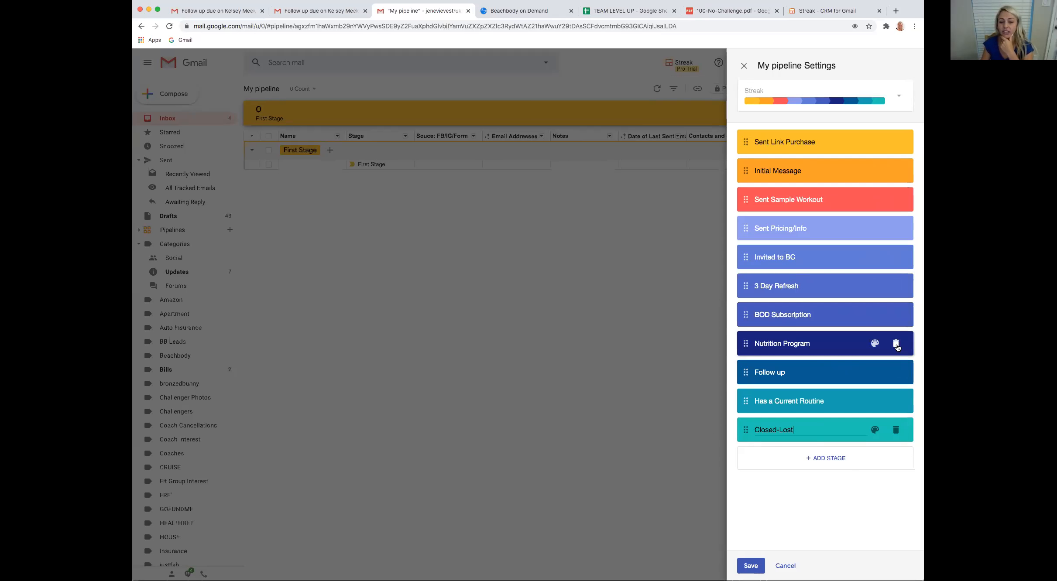
Delete the Nutrition Program stage from My pipeline's stage list
left_click(896, 345)
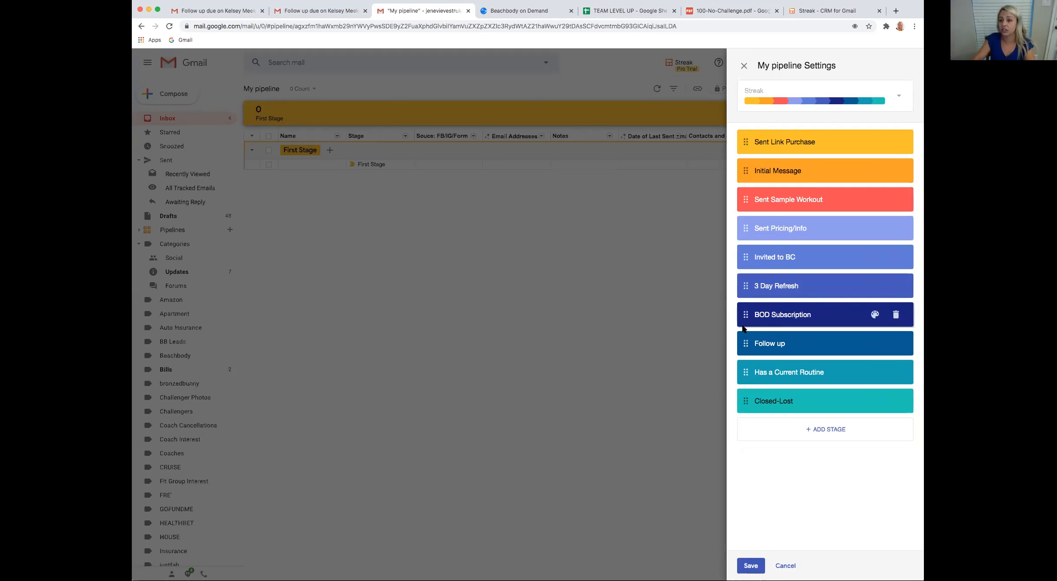
Try the Violet colour theme on My pipeline's stages and replace it with the Summer theme
left_click(876, 97)
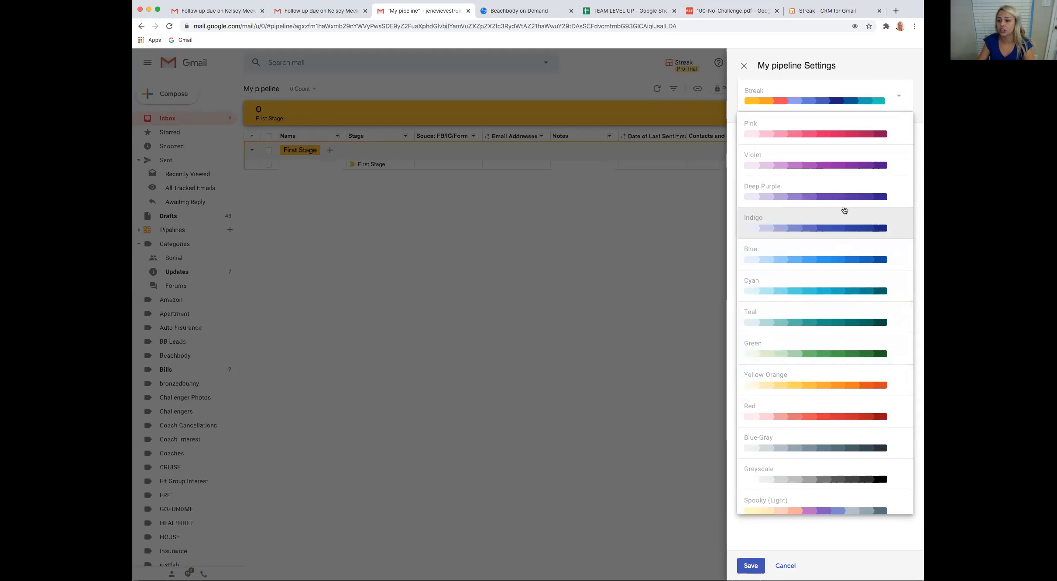
left_click(820, 161)
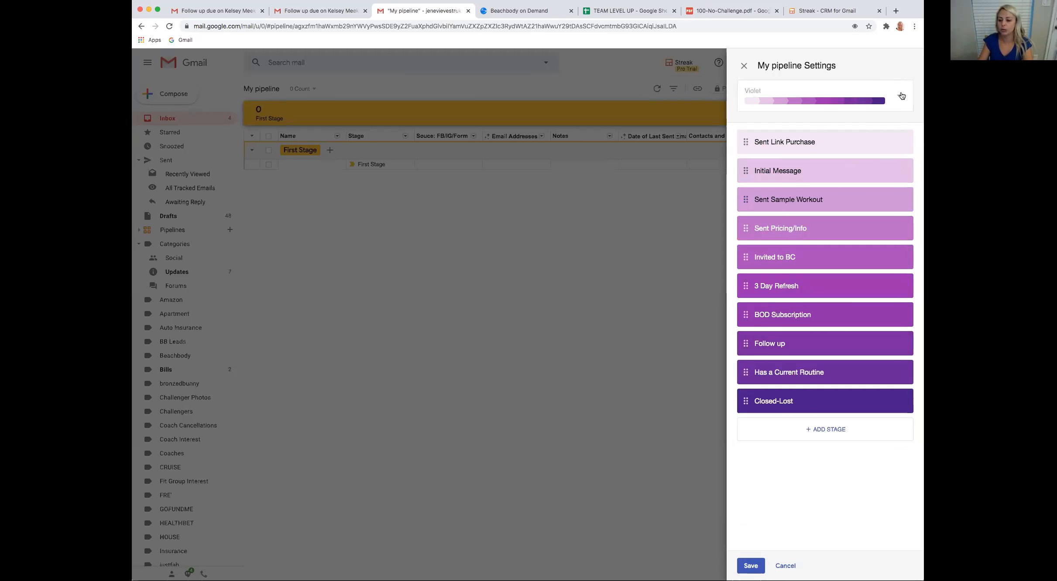
left_click(902, 96)
scroll(838, 275, "down", 5)
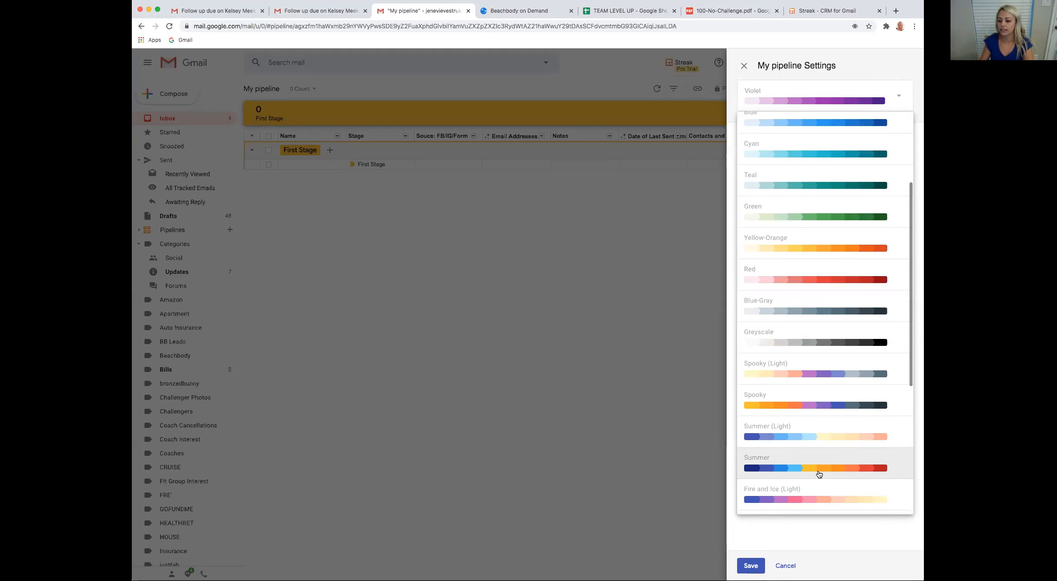
left_click(817, 471)
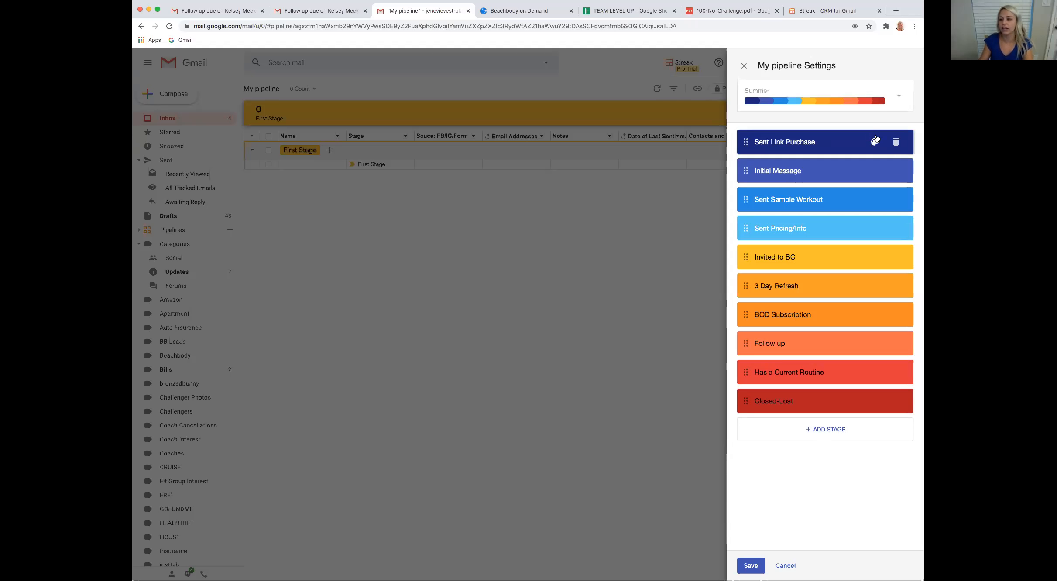
Colour the Sent Link Purchase stage green, save the stage settings and dismiss the pipeline welcome sidebar
left_click(875, 143)
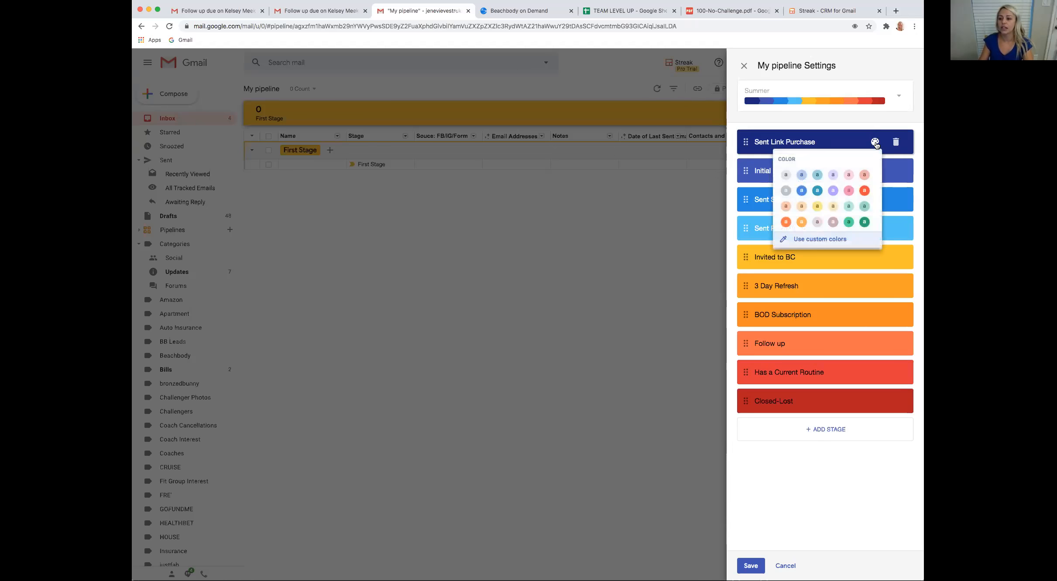
left_click(850, 223)
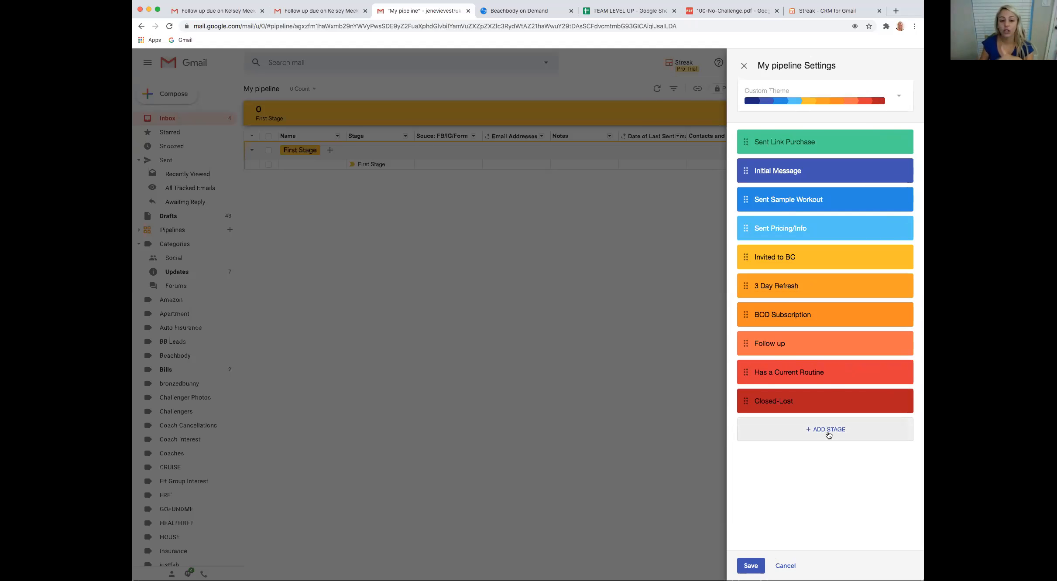
left_click(756, 563)
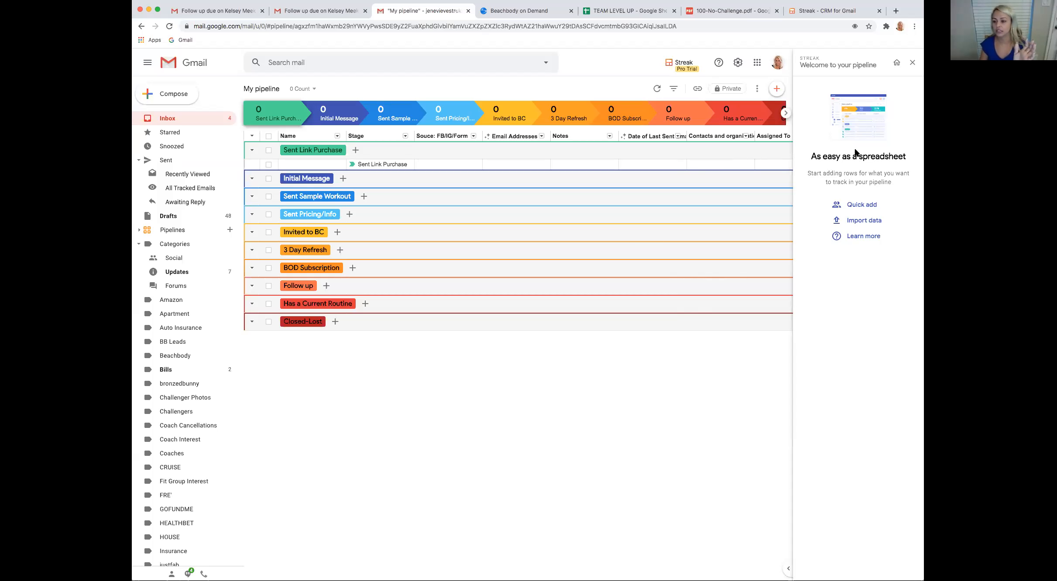
left_click(912, 62)
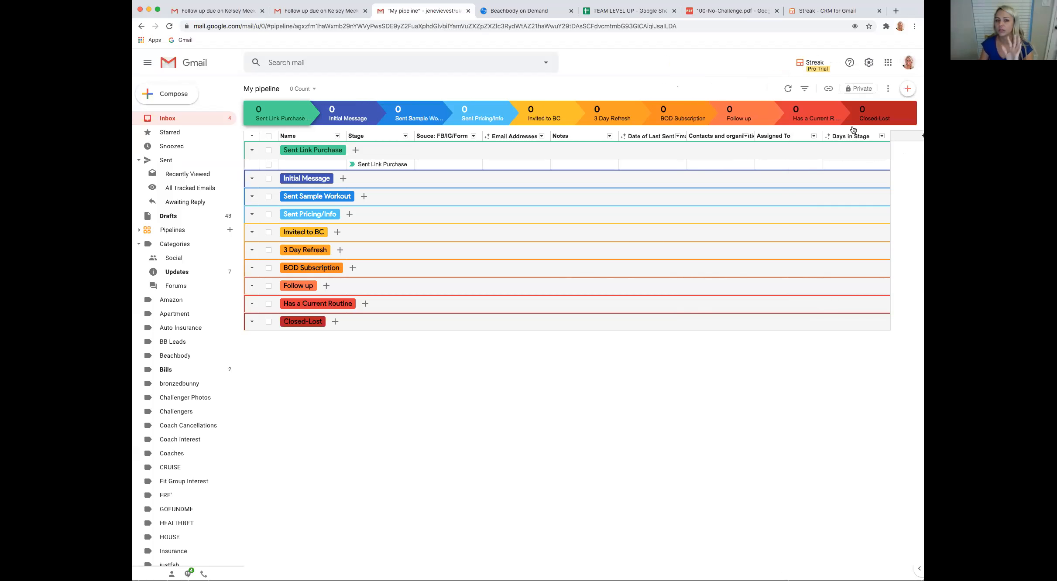
Rename the pipeline from My pipeline to "CUSTOMER PIPELINE"
left_click(274, 89)
left_click_drag(281, 88, 242, 87)
type("CU")
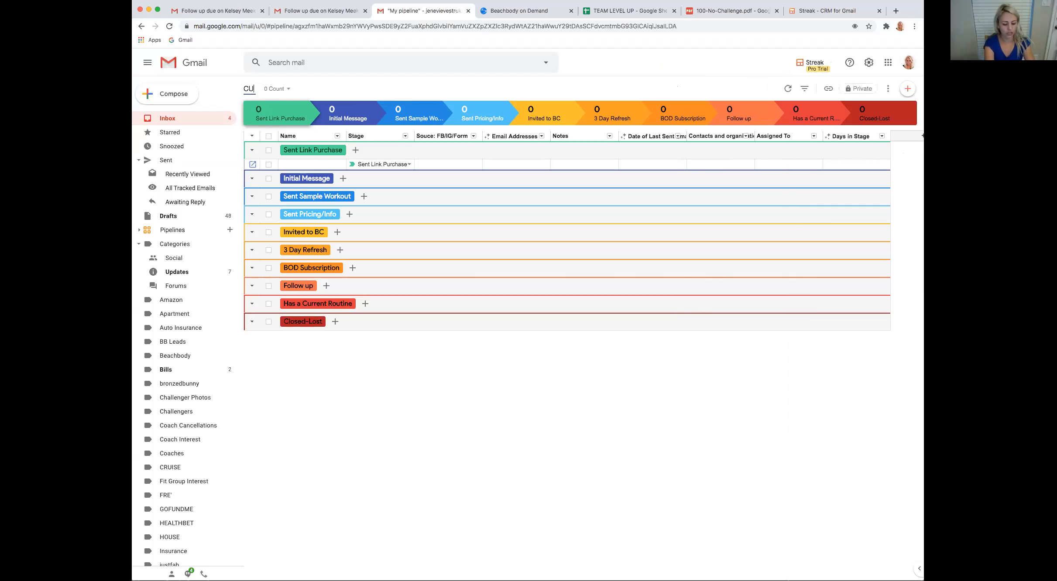
type("STOMER PIPELINE")
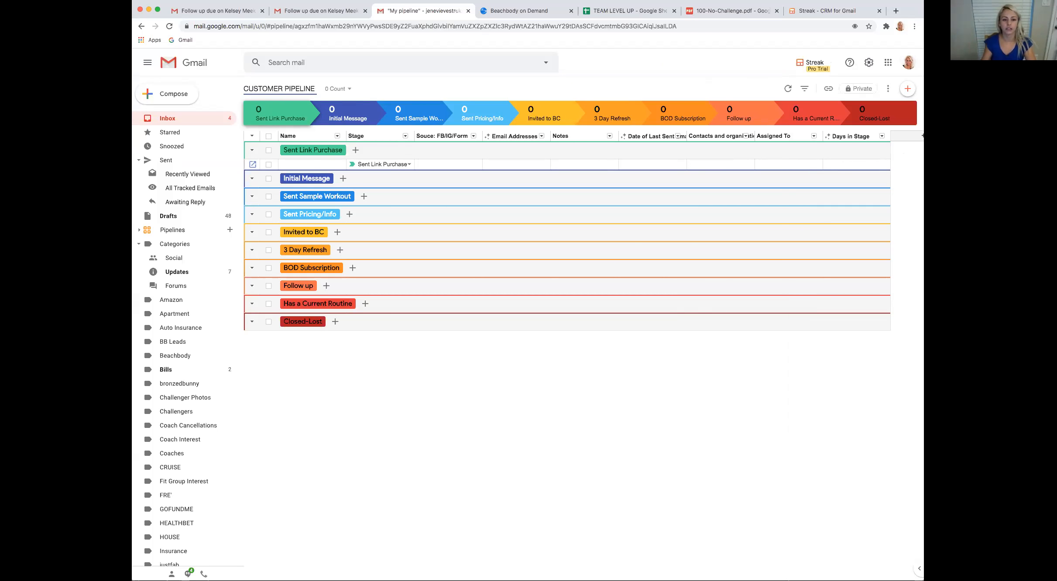
left_click(355, 378)
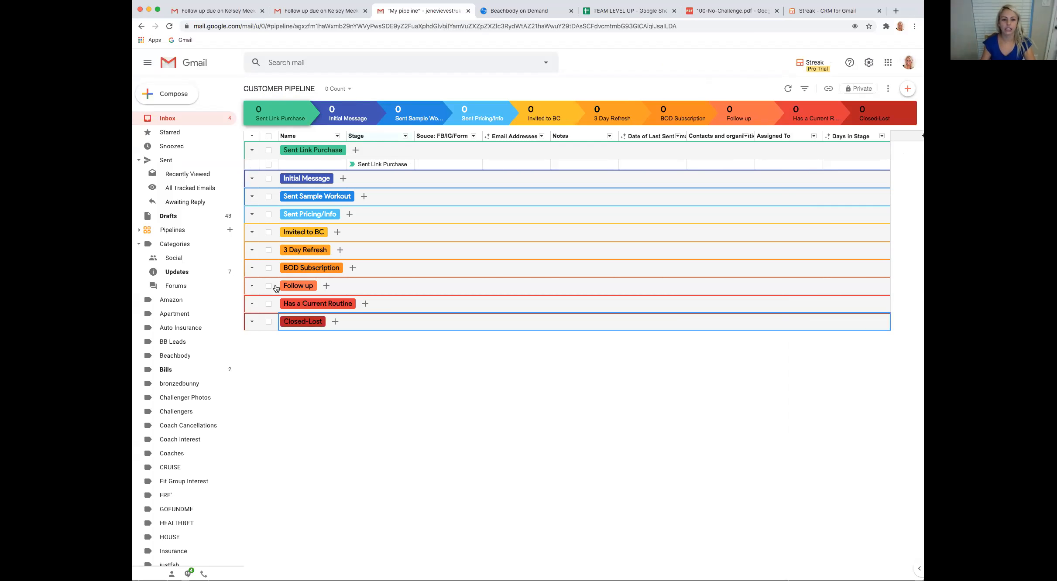
Add a box to the Initial Message stage and name it with the prospect's handle
left_click(309, 165)
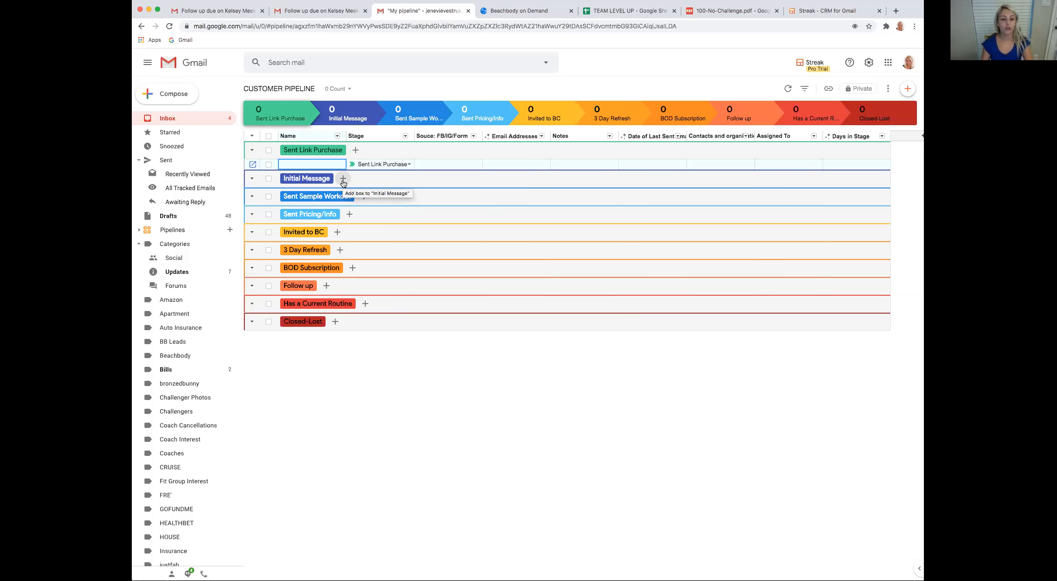
left_click(342, 179)
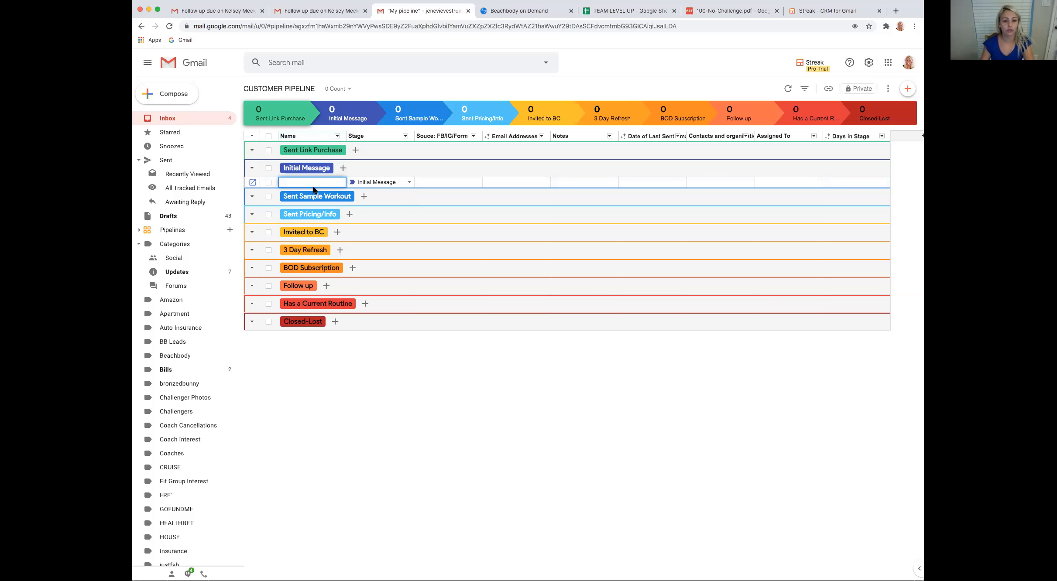
type("BECCAWHODAN")
key("BackSpace")
key("BackSpace")
key("BackSpace")
key("BackSpace")
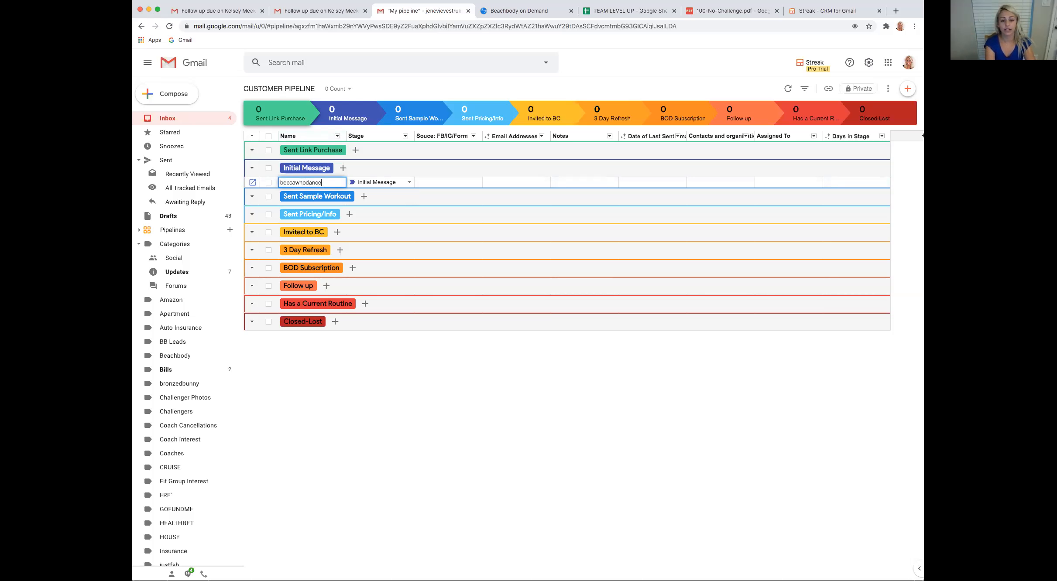
left_click(389, 186)
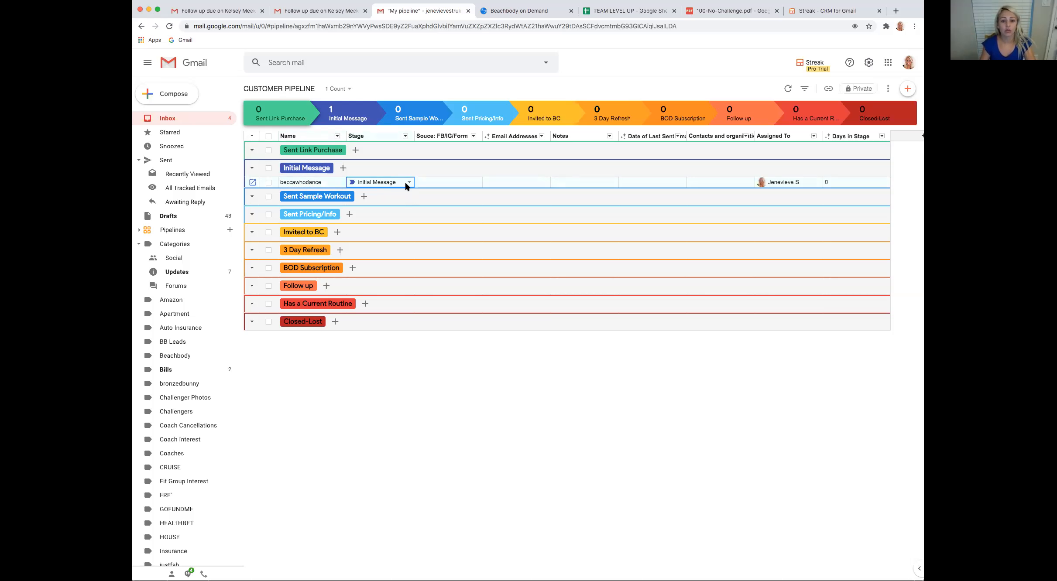
Set the source of the prospect's box in the Initial Message stage to "ig"
left_click(442, 183)
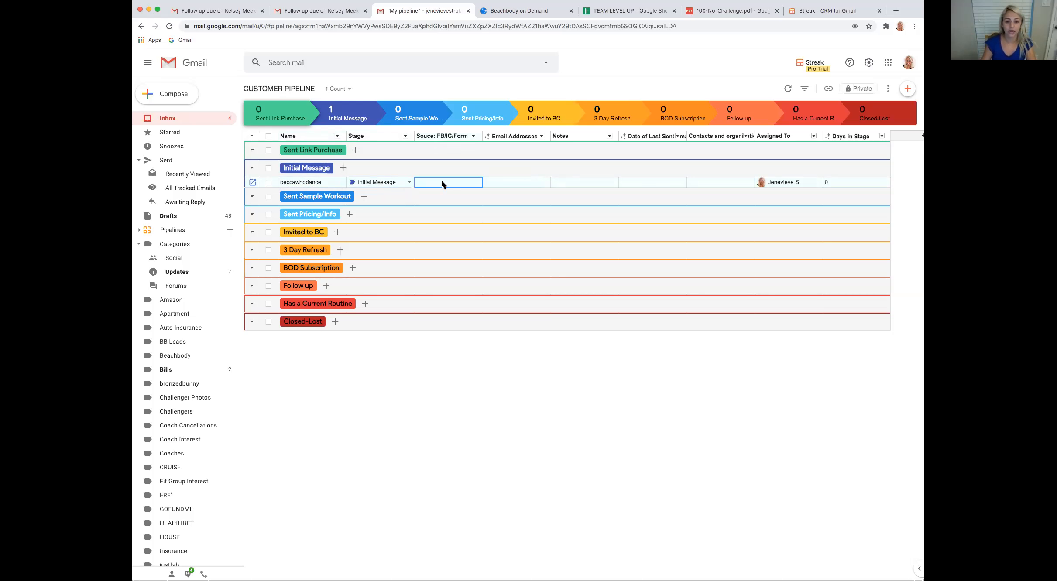
type("ig")
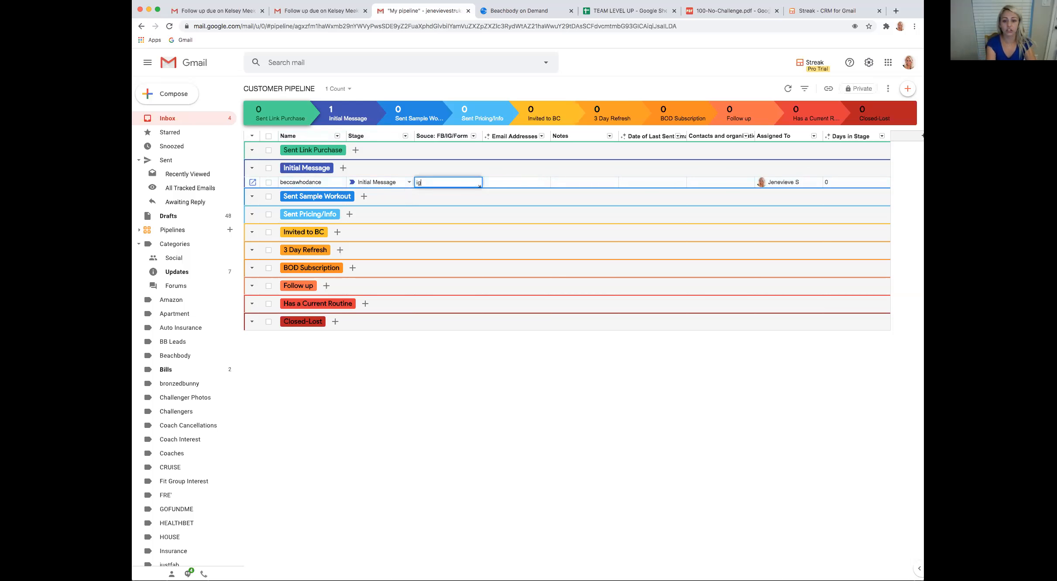
key("Tab")
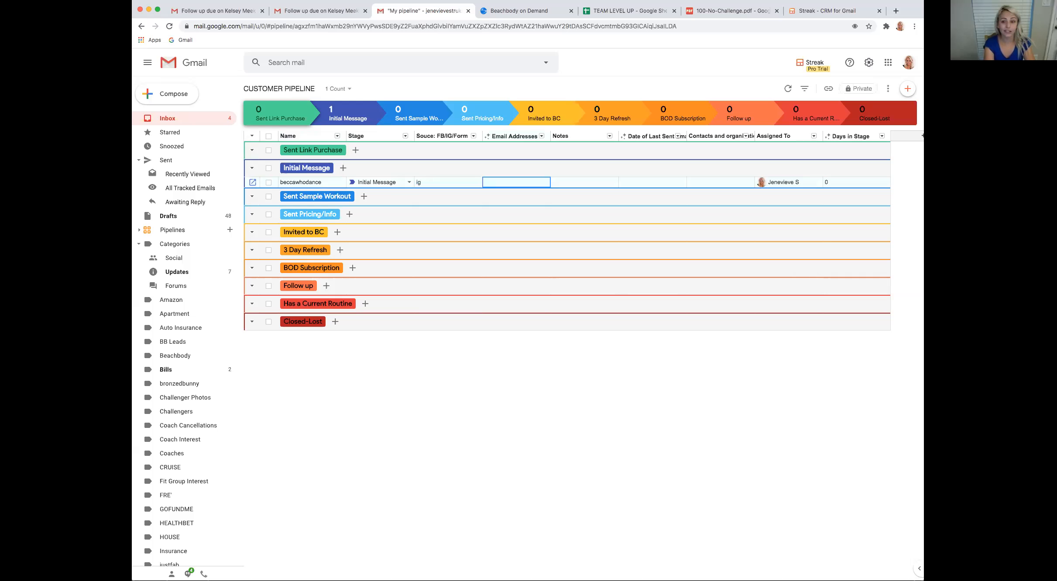
key("Tab")
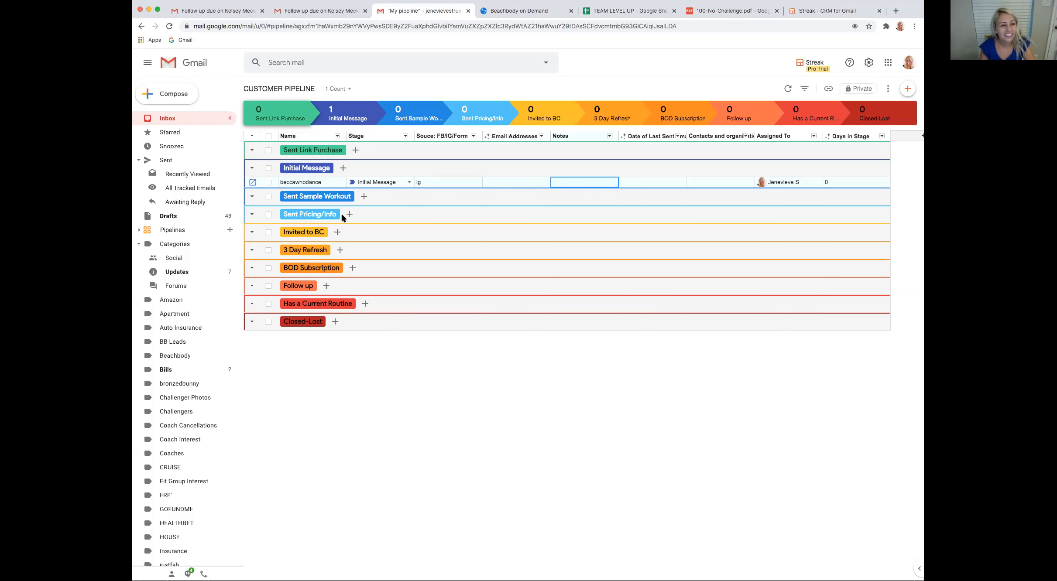
Examine the detail page of the Initial Message prospect's box, return to the pipeline and dismiss the welcome sidebar
left_click(253, 183)
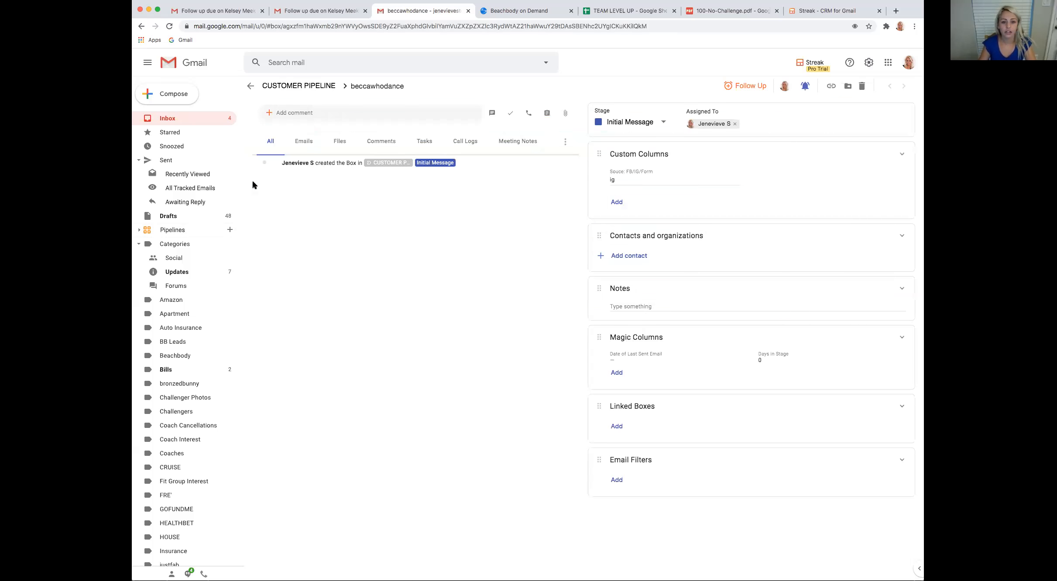
left_click(251, 86)
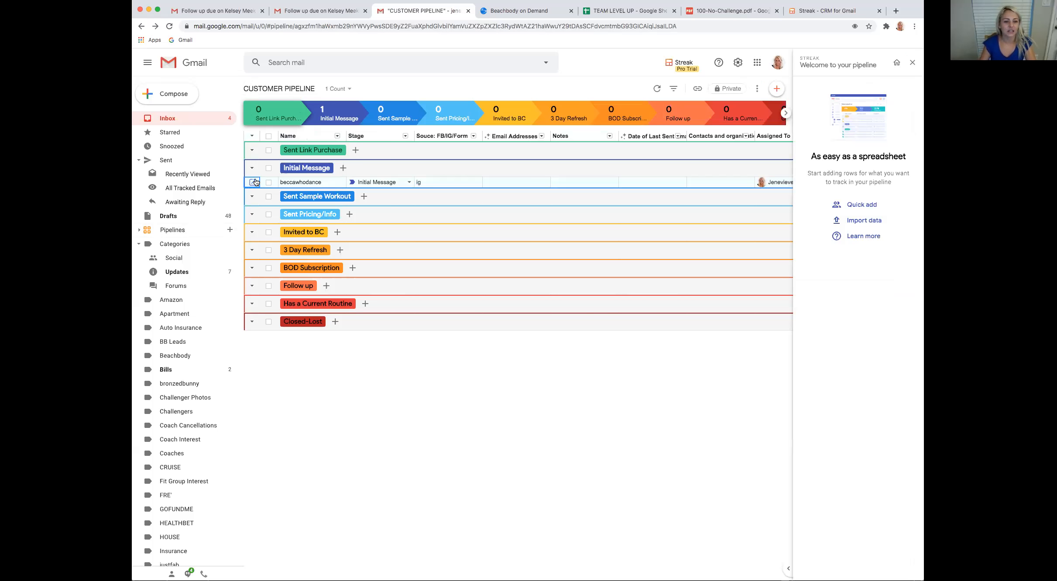
left_click(253, 183)
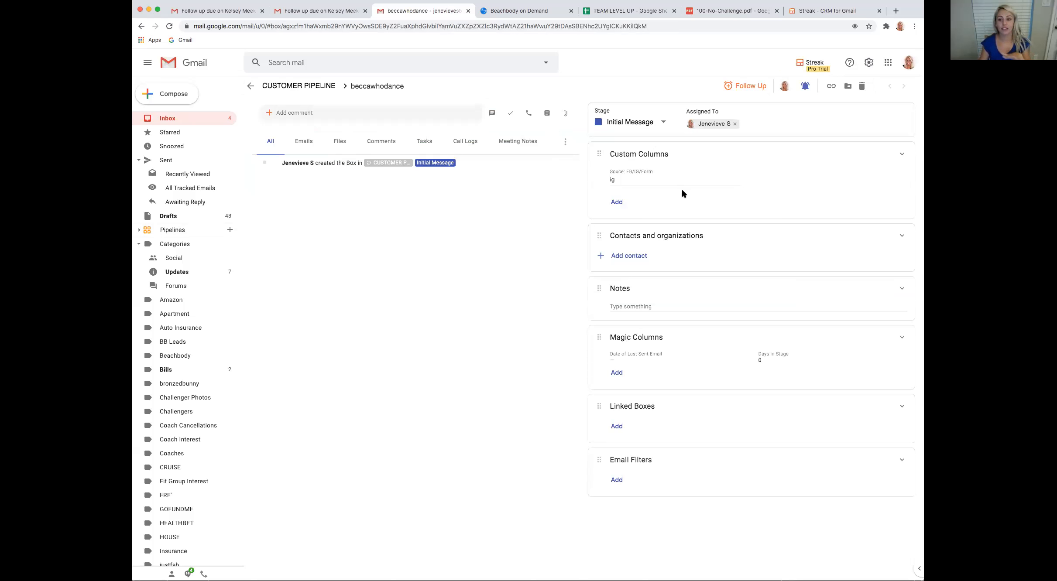
left_click(247, 86)
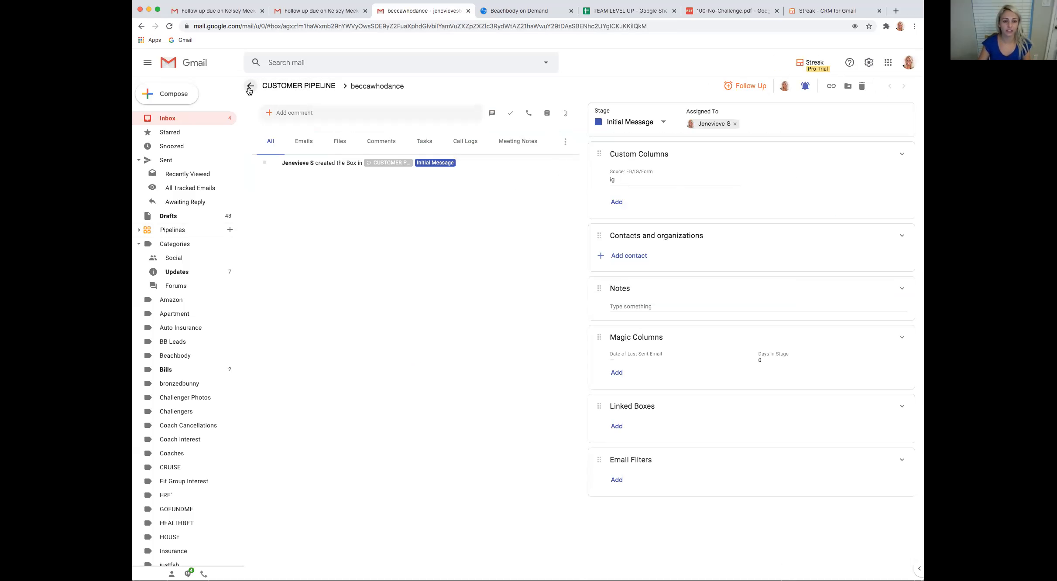
left_click(253, 183)
left_click(251, 88)
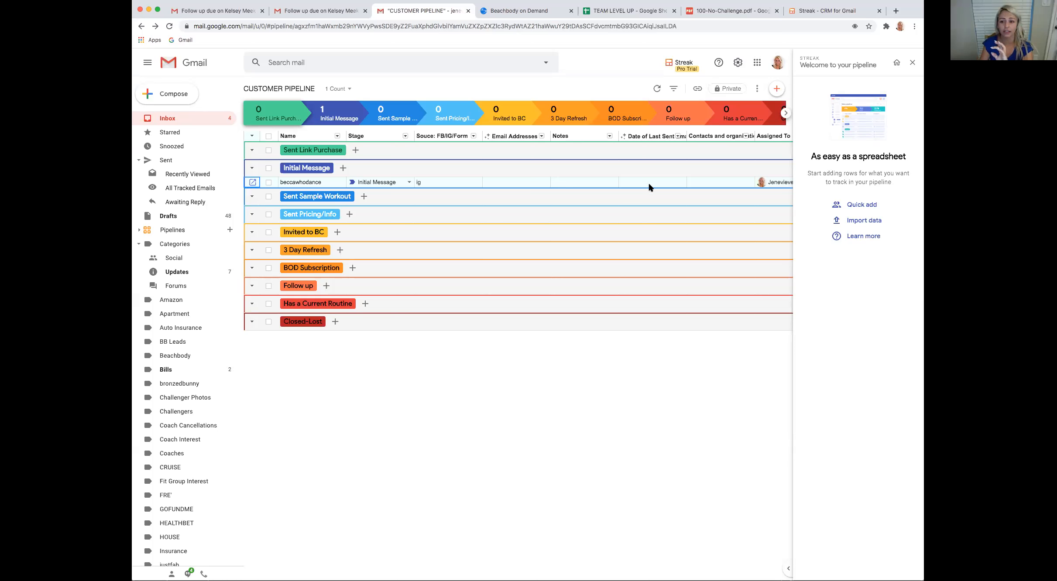
left_click(912, 62)
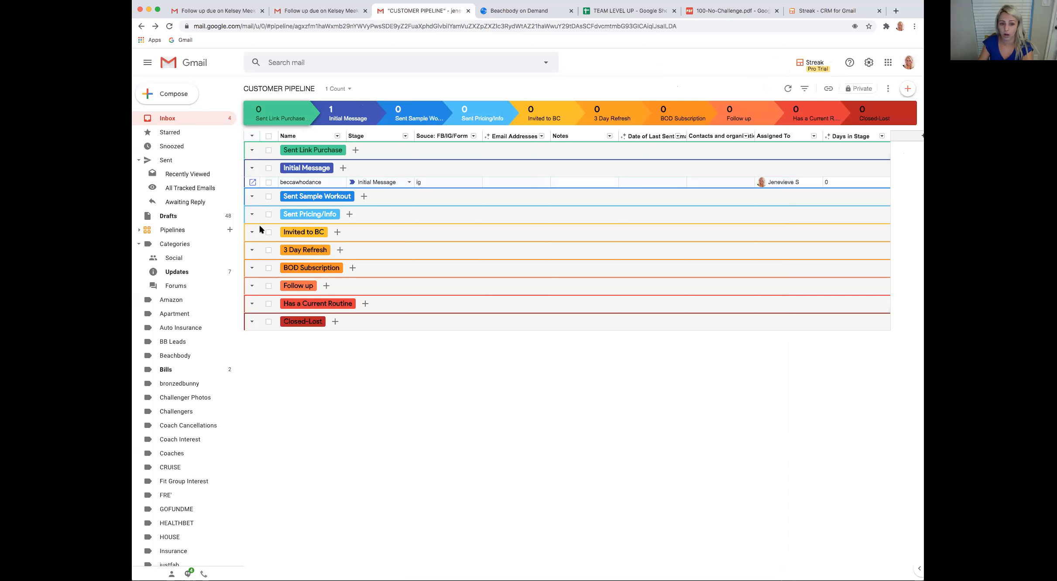
Delete the prospect's box from the Initial Message stage
left_click(269, 182)
left_click(381, 89)
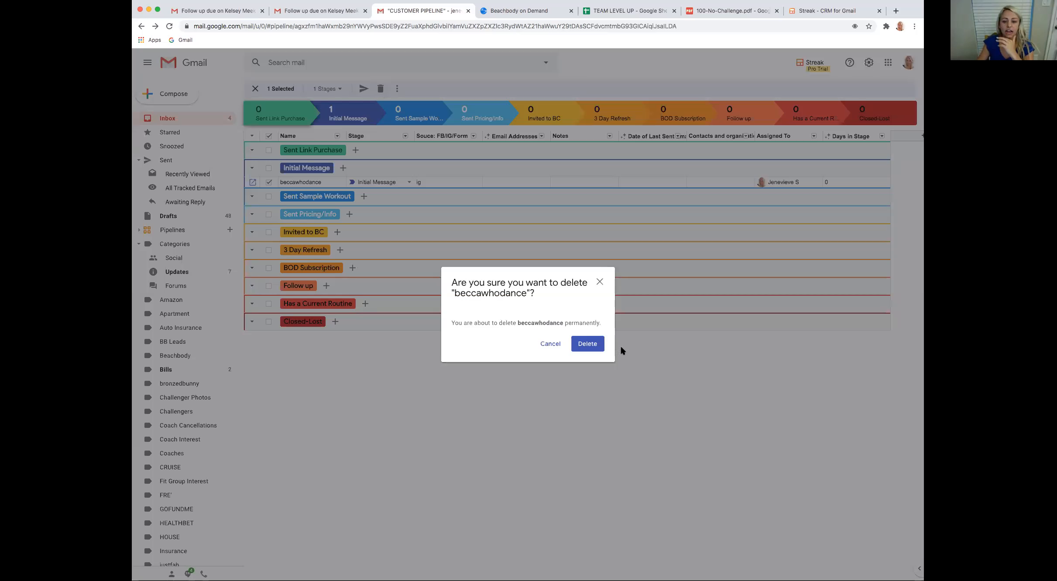
left_click(591, 344)
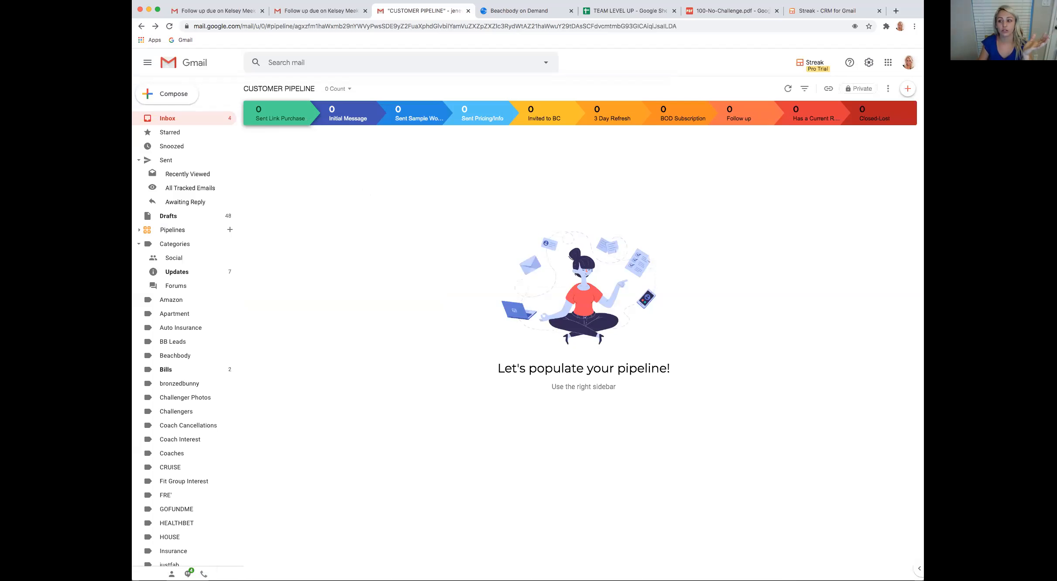
Add a new box in the Sent Sample Workout stage, named with the prospect's handle
left_click(908, 91)
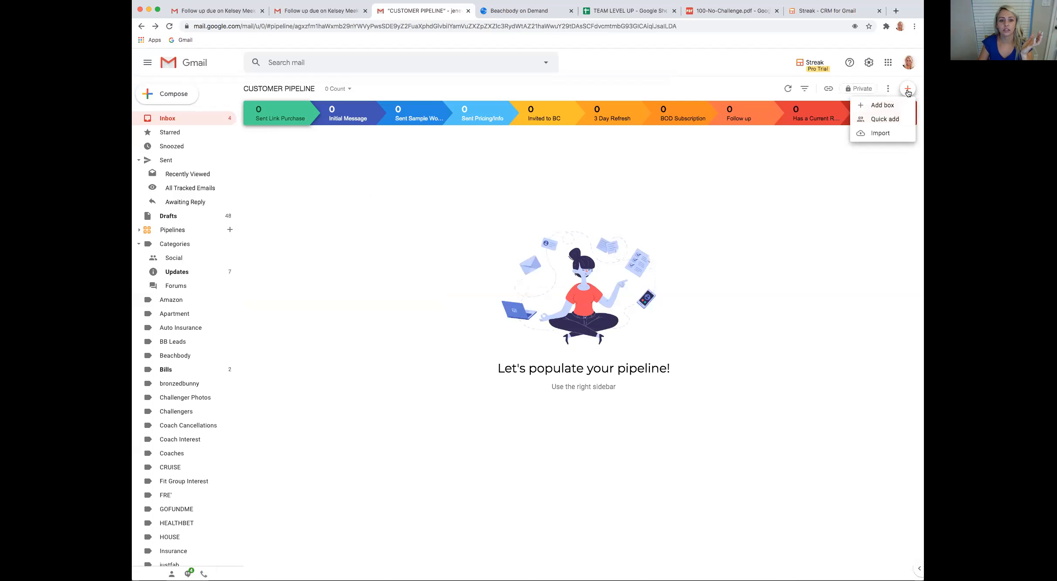
left_click(886, 105)
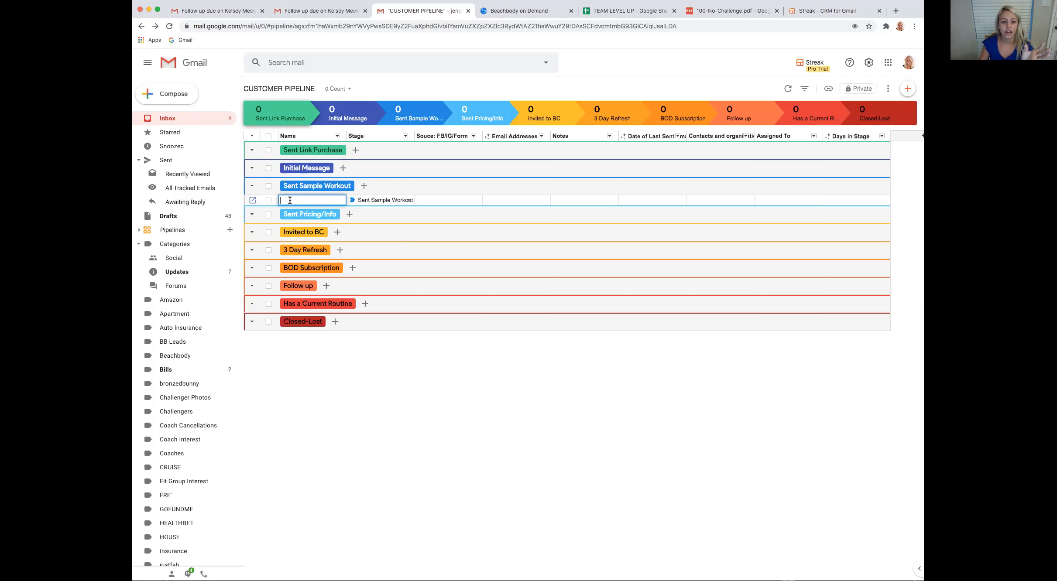
type("beccawhodances")
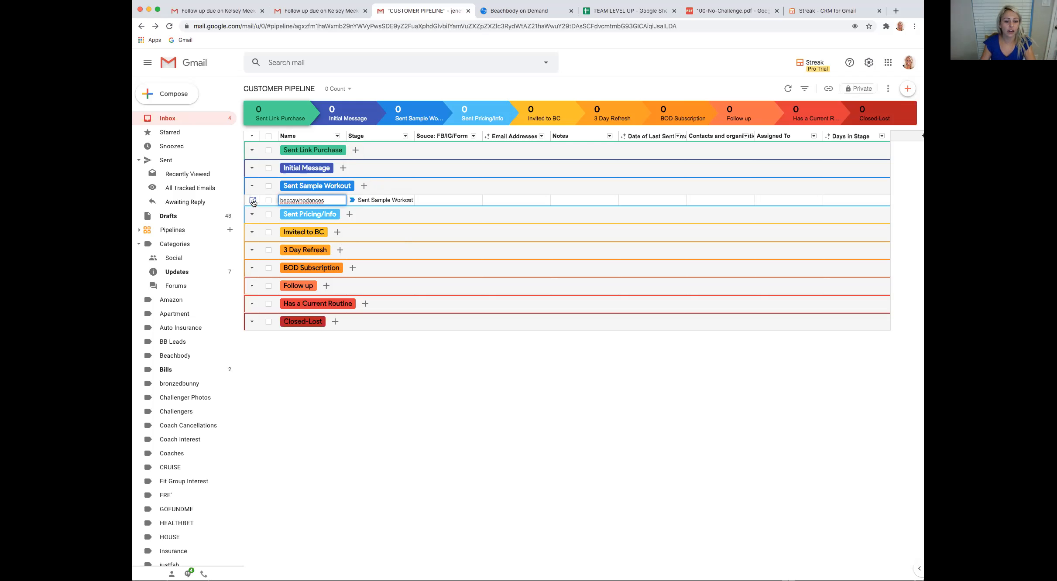
key("Return")
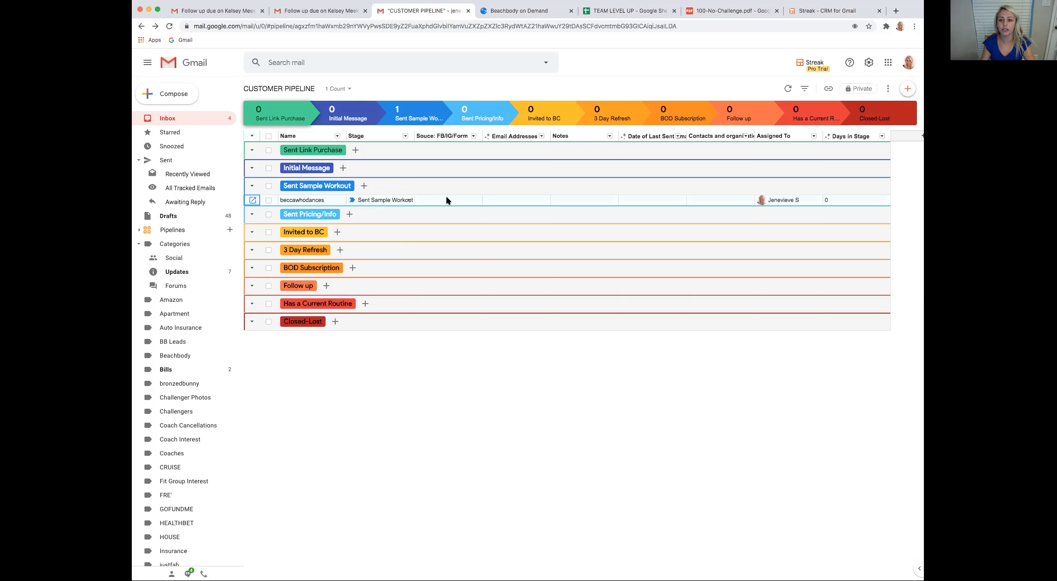
Open the details of the prospect's box in Sent Sample Workout and set its source to "IG"
left_click(253, 202)
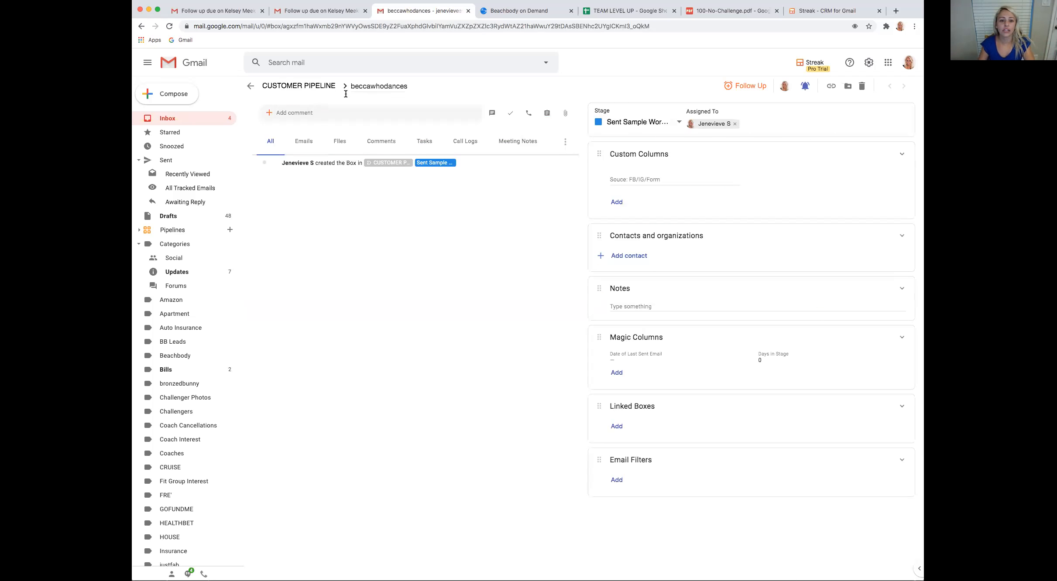
left_click(386, 88)
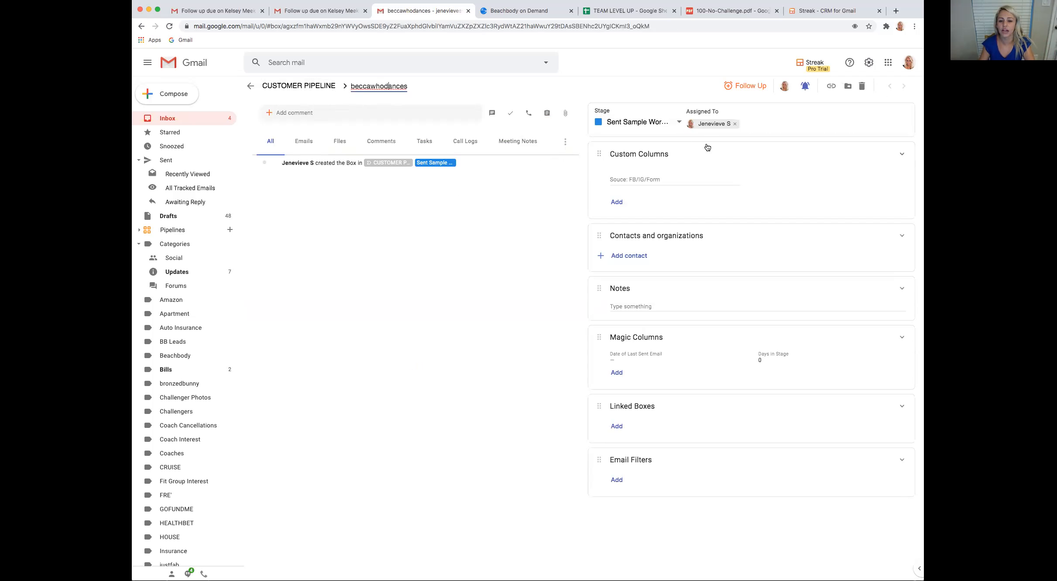
left_click(633, 178)
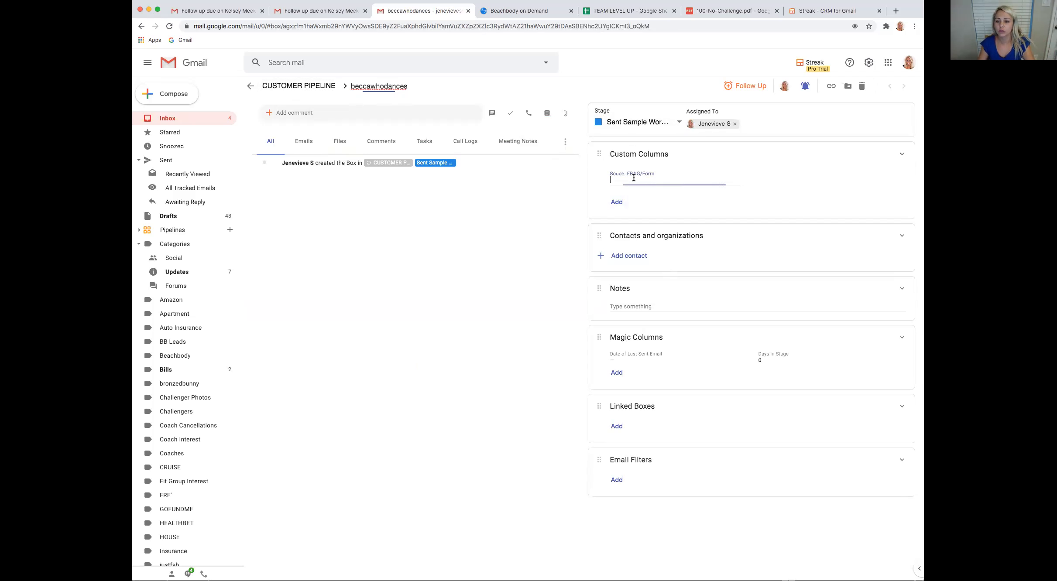
type("instag")
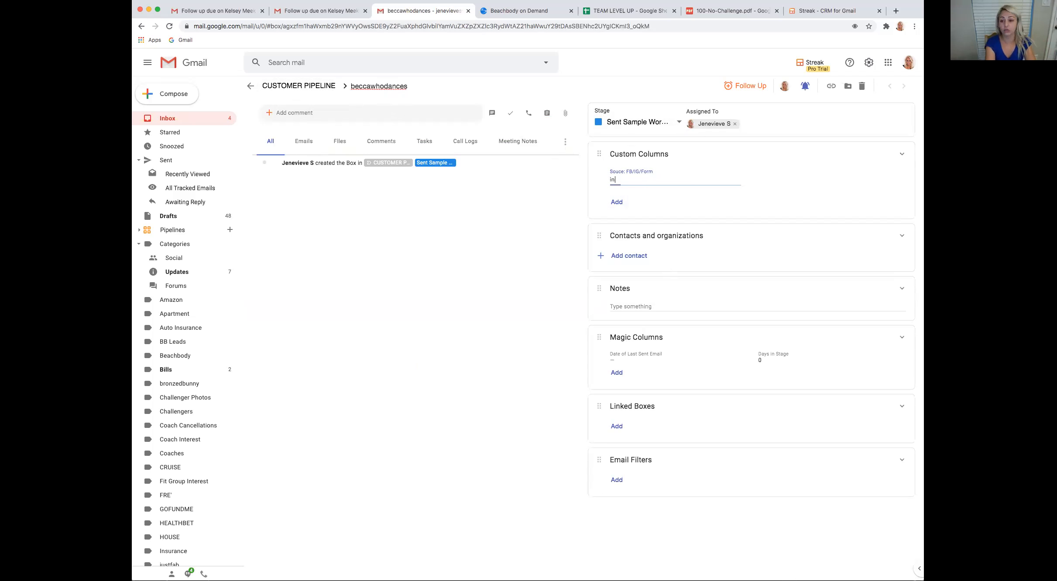
key("BackSpace")
key("BackSpace")
key("BackSpace")
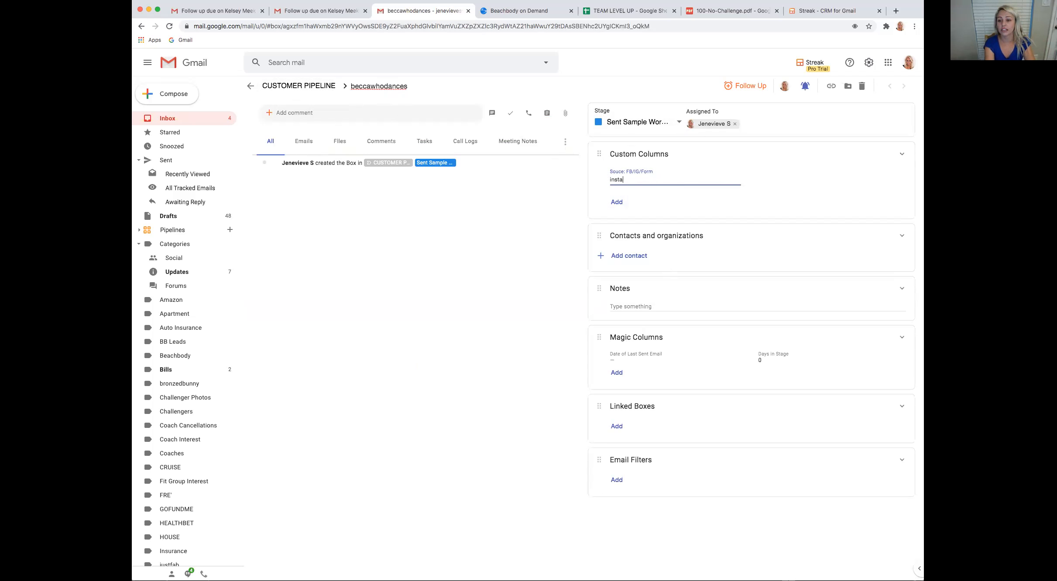
type("IG")
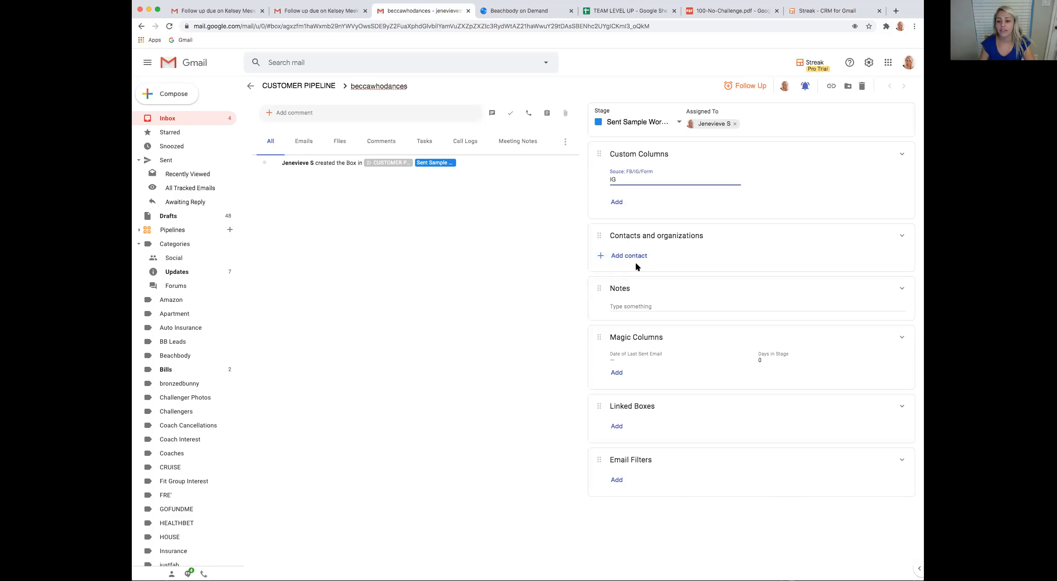
Add the prospect's e-mail address as a contact on the box
left_click(620, 256)
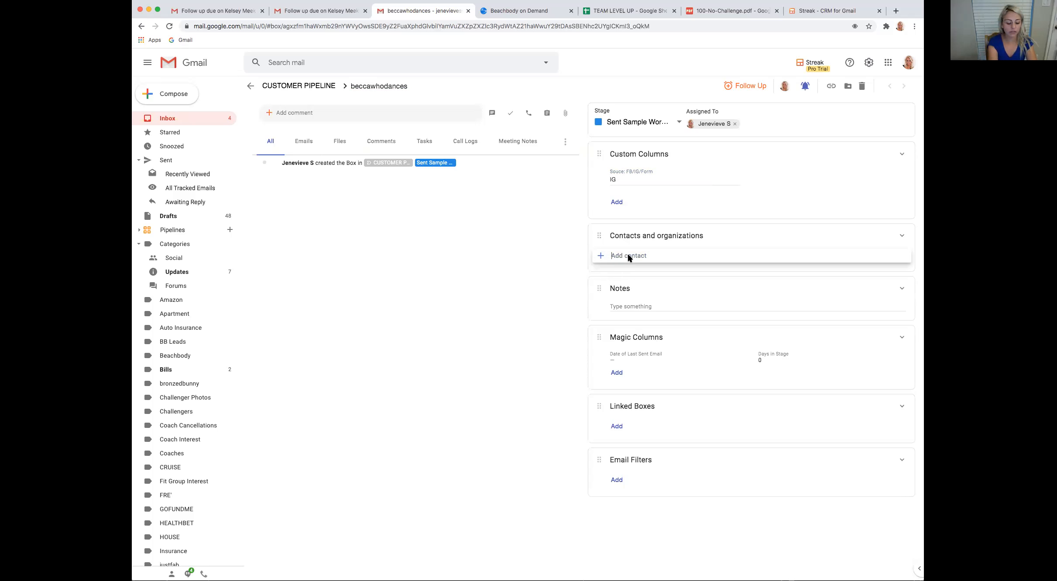
type("BECCA")
key("BackSpace")
key("BackSpace")
key("BackSpace")
key("BackSpace")
key("BackSpace")
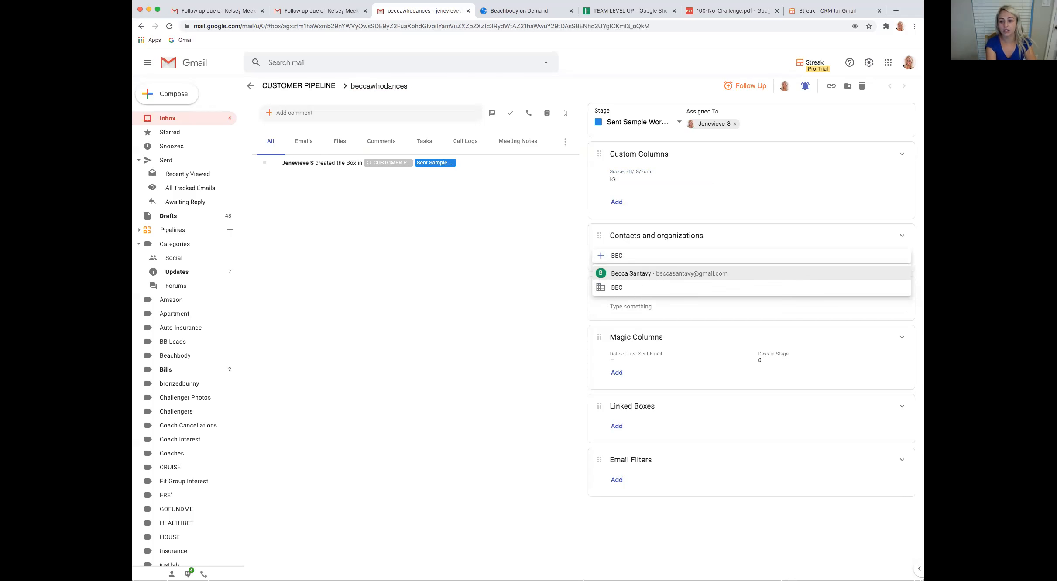
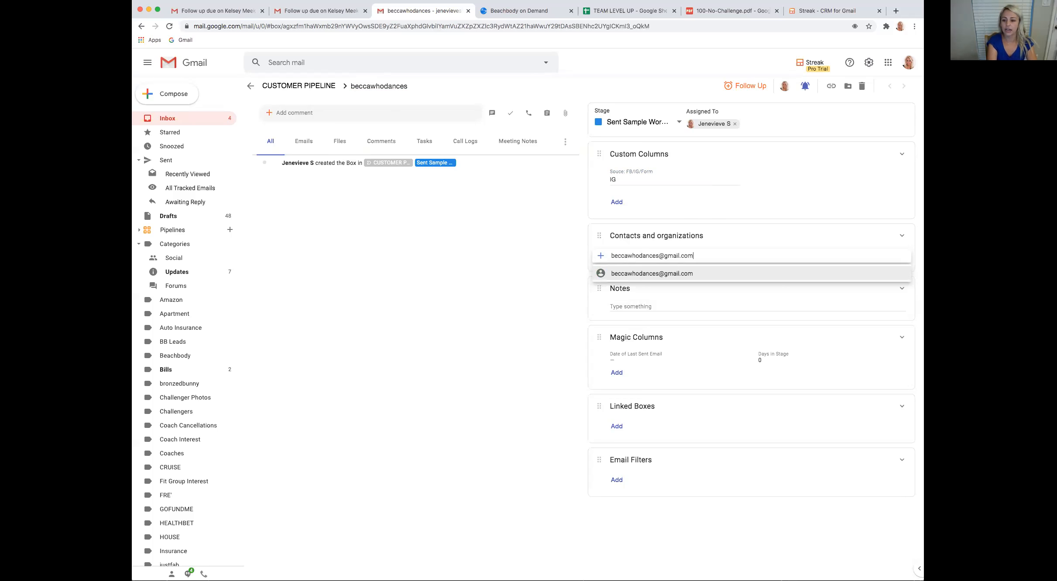
key("Return")
mouse_move(719, 255)
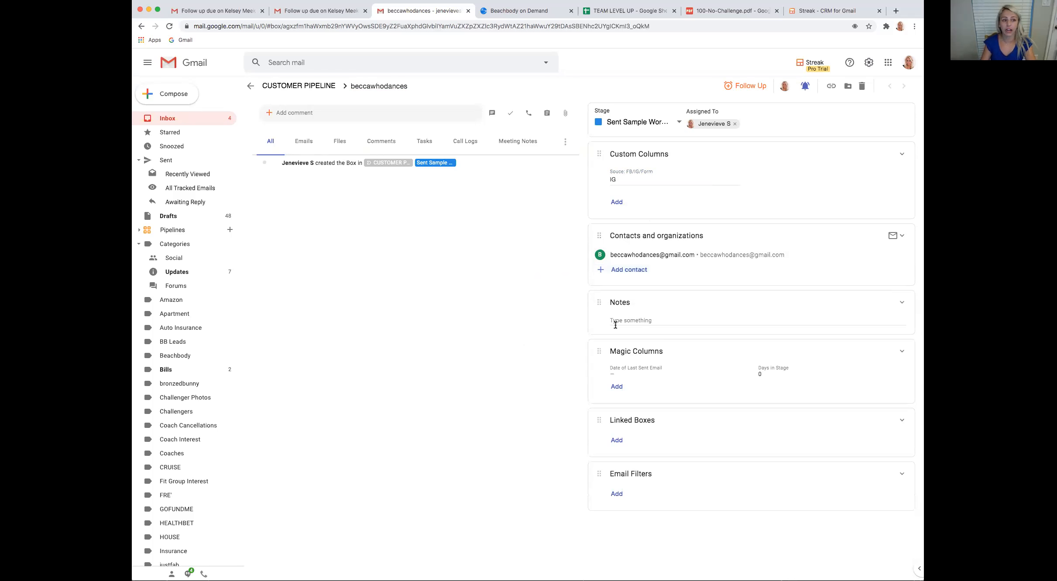
Write the note "7/26 - message me from story wants IN on MBF" on the prospect's box
left_click(638, 317)
type("7/2")
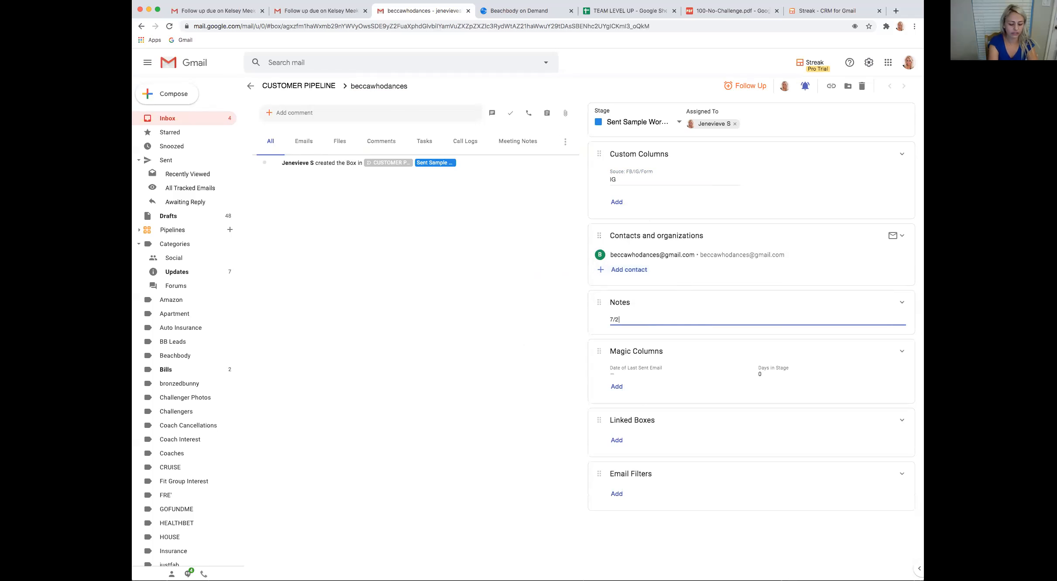
type("6 - message me from stor")
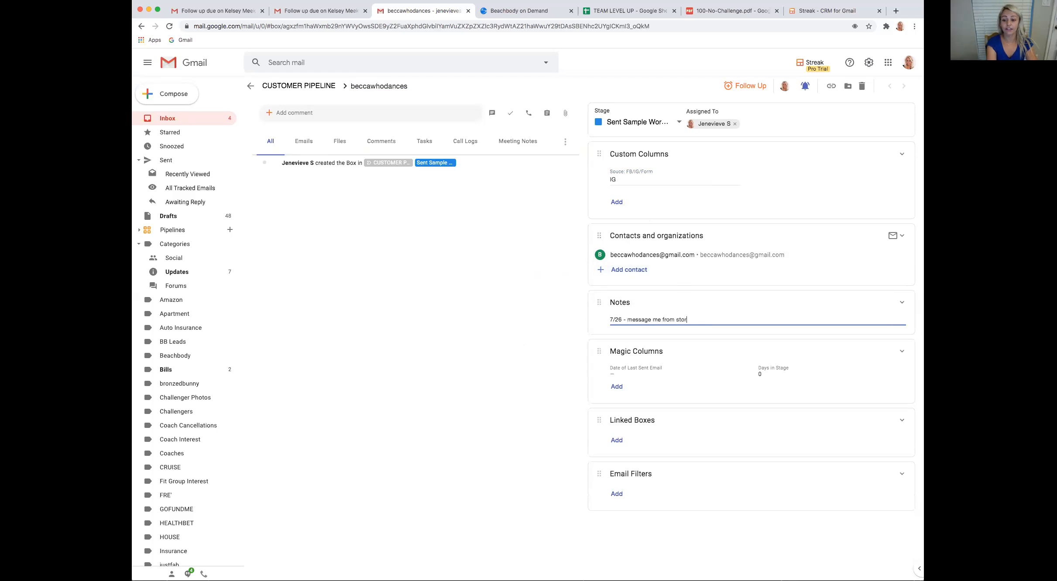
type("y wants IN on MBF")
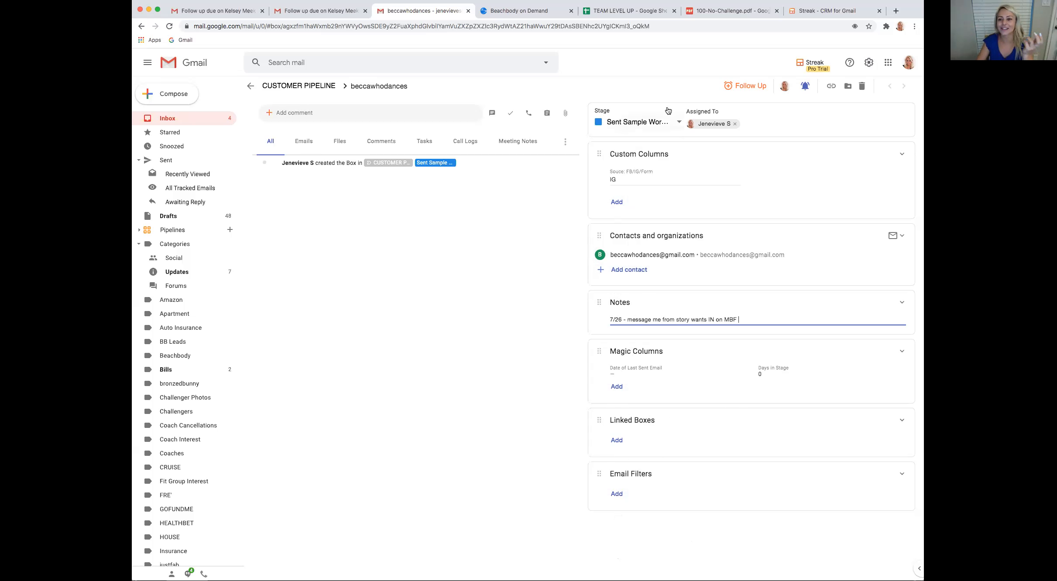
Reselect Sent Sample Workout as the stage and extend the note with ", sent her sample workout"
left_click(670, 124)
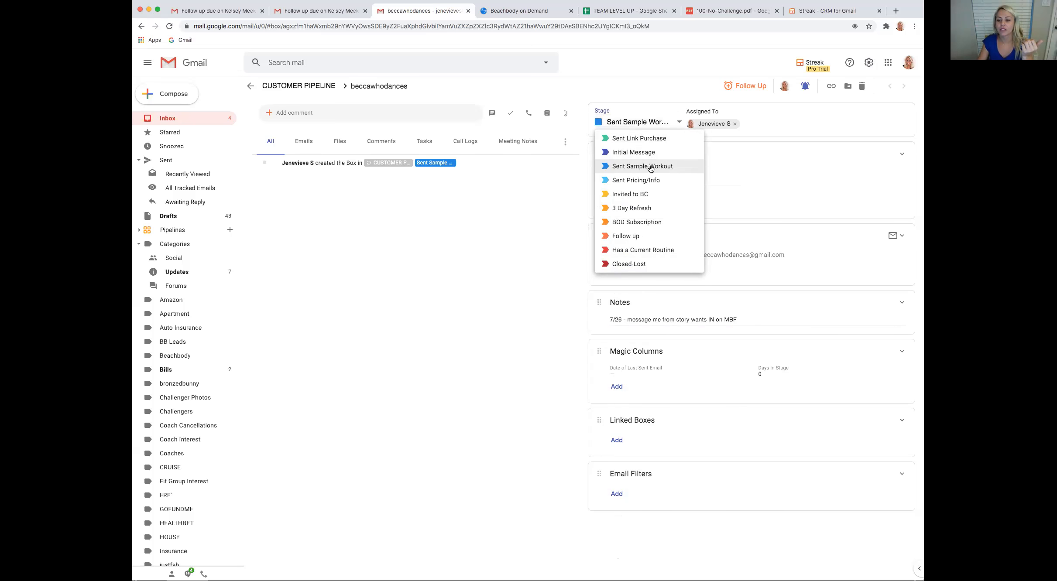
left_click(651, 168)
left_click(619, 321)
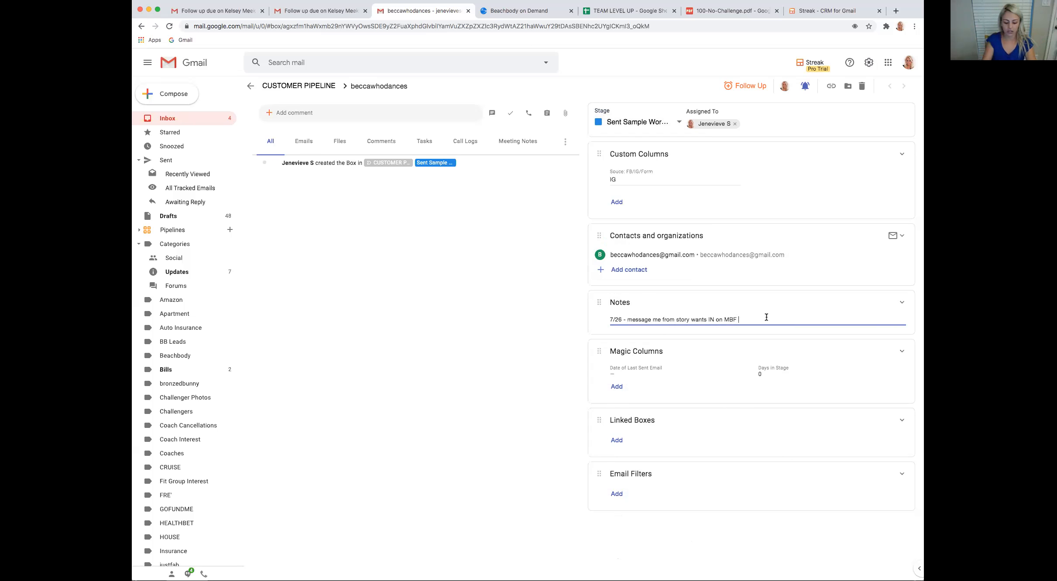
type("ent her")
type("sample workout")
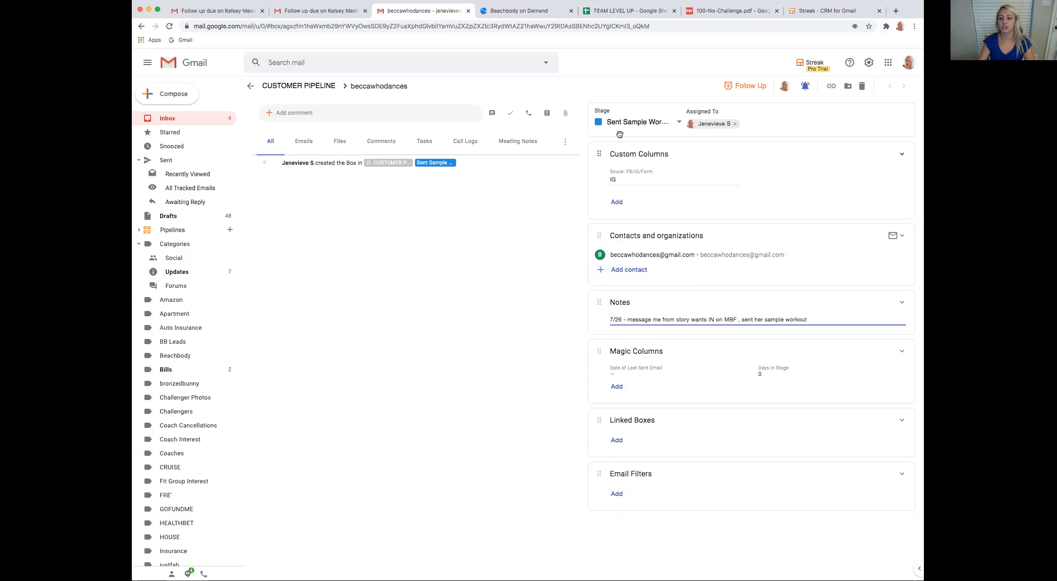
left_click(539, 232)
Add a follow-up reminder for tomorrow, plus a custom one due 07/27/20 at 5:45am
left_click(747, 86)
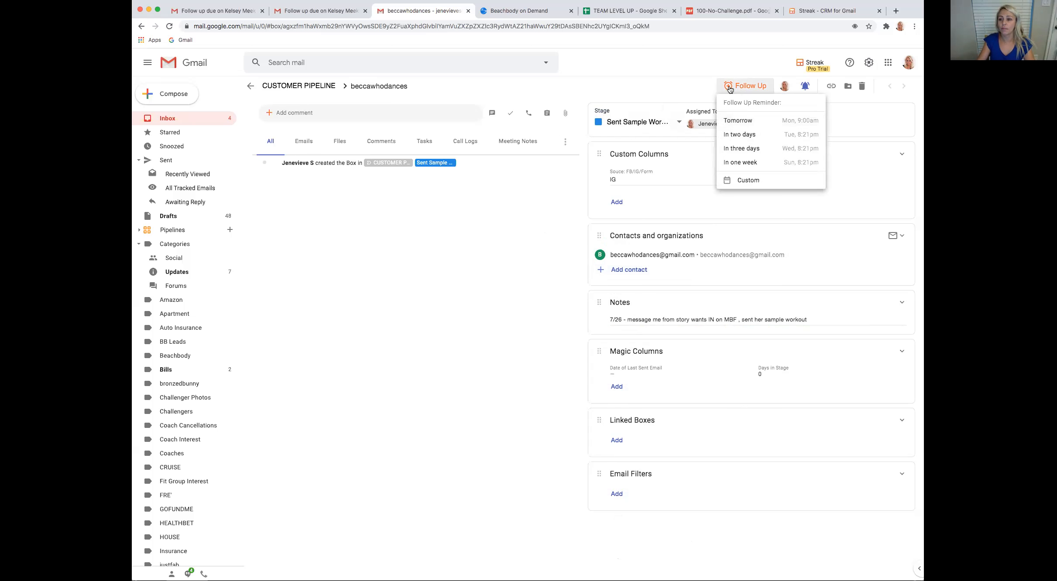
left_click(749, 123)
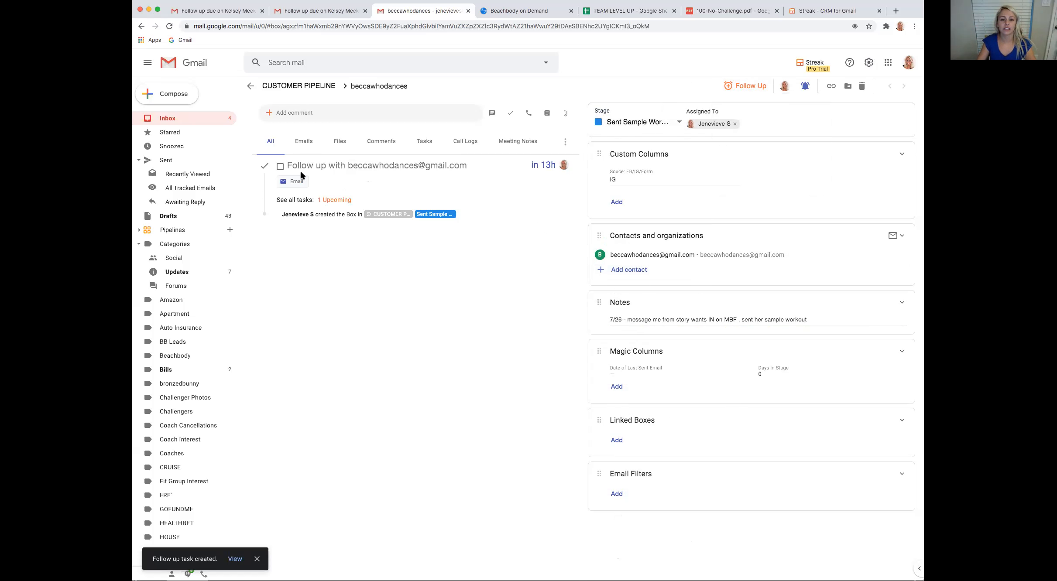
left_click(747, 86)
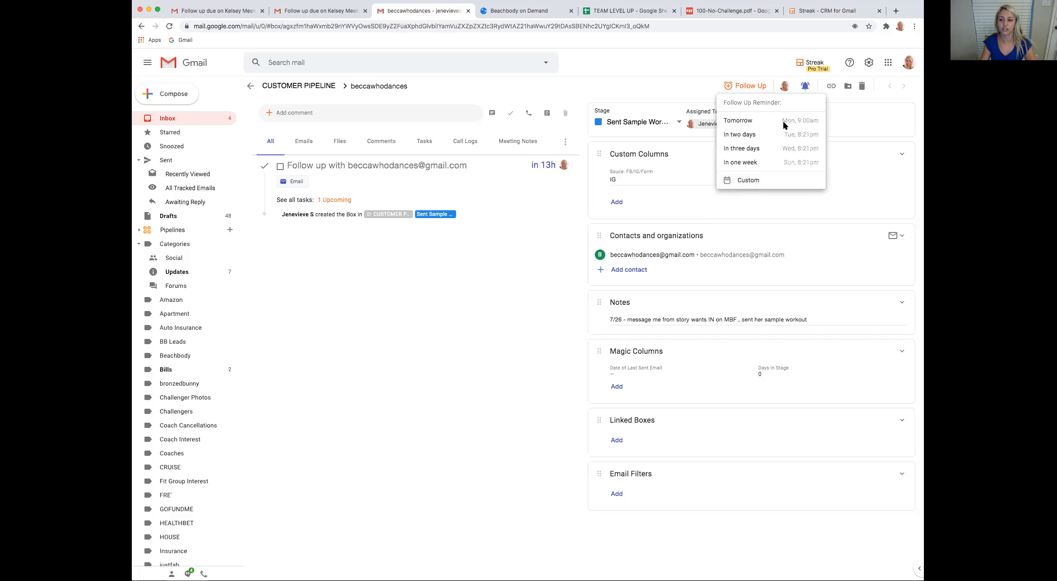
left_click(748, 181)
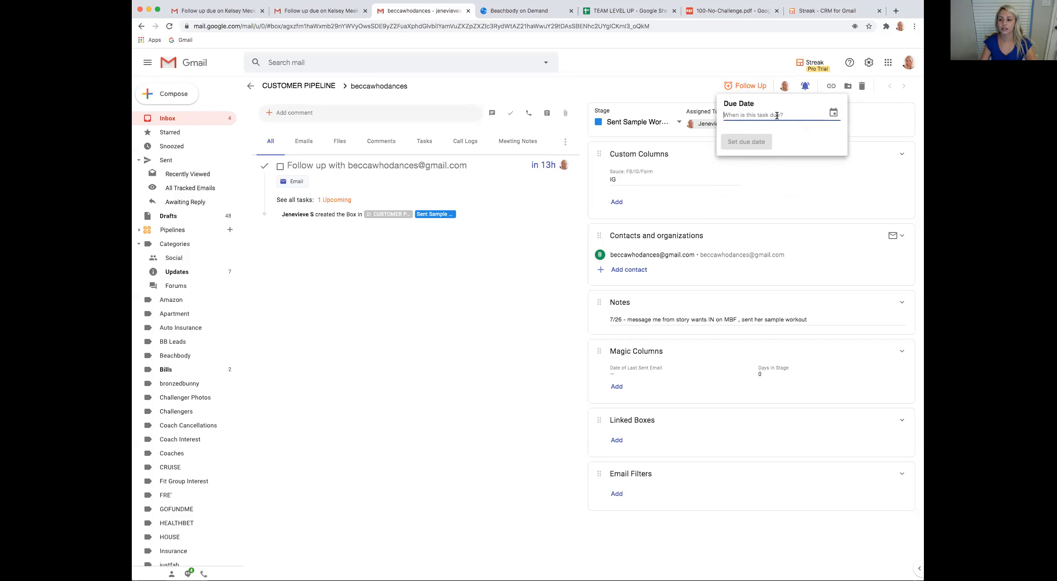
left_click(834, 113)
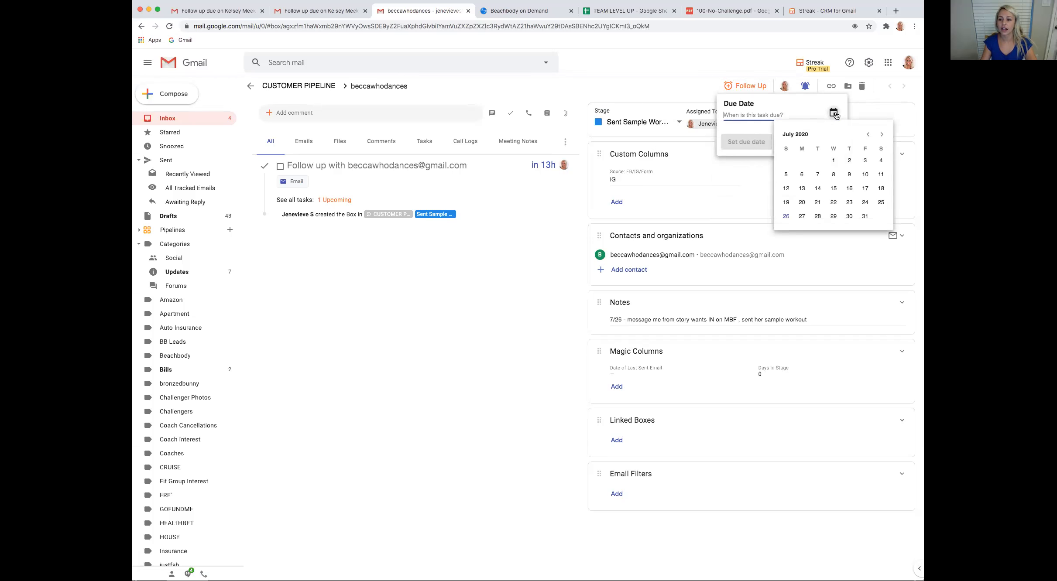
left_click(802, 216)
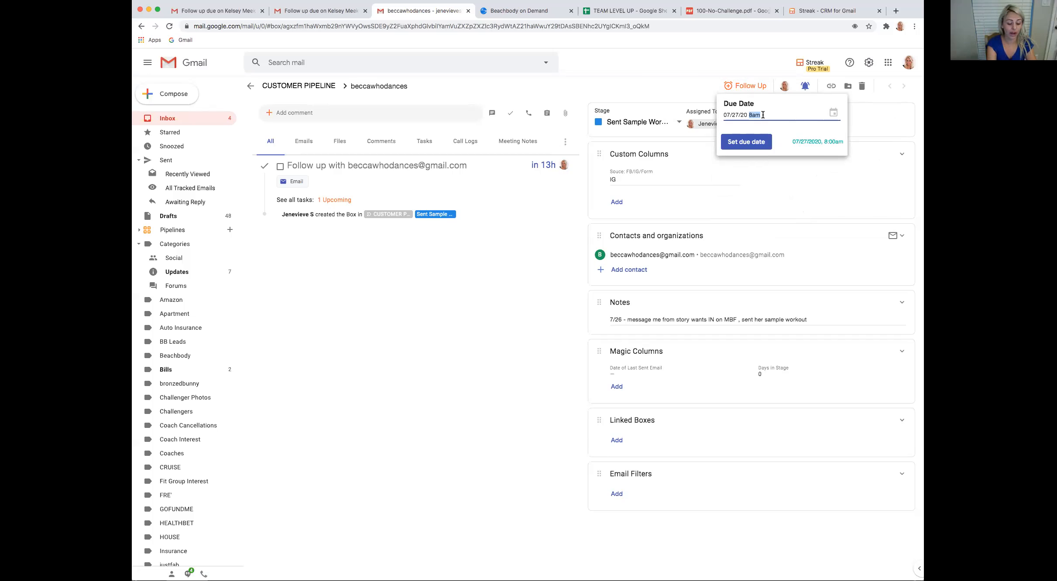
key("BackSpace")
type("5:45am")
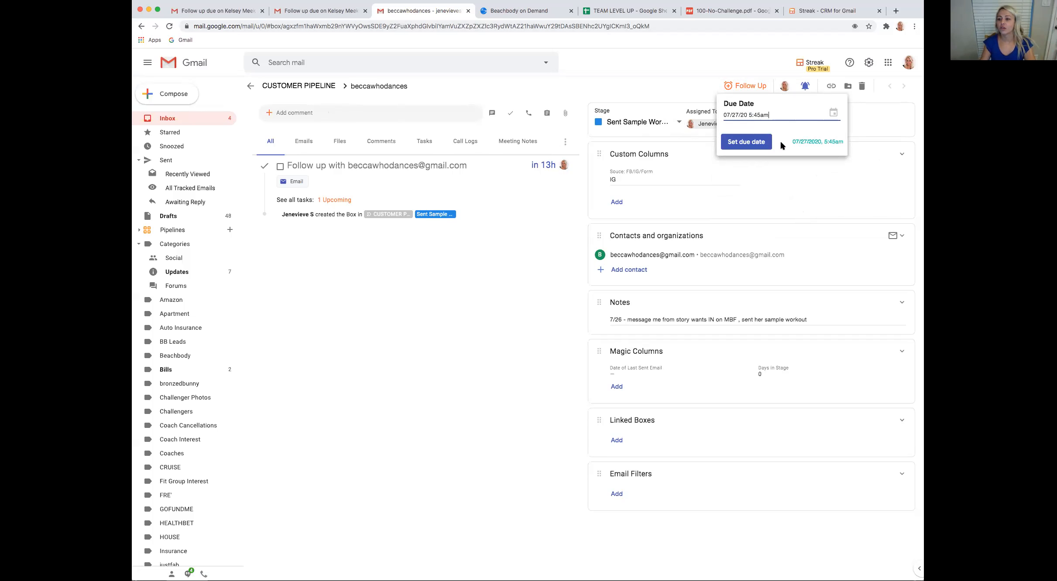
left_click(768, 146)
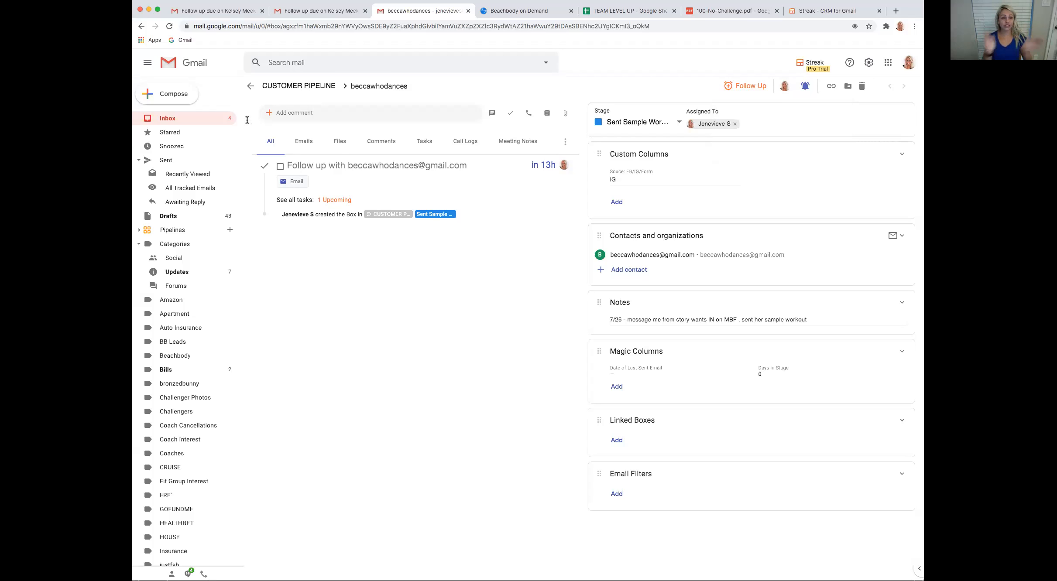
Return to the customer pipeline and add a second box in Sent Sample Workout, named with the prospect's name
left_click(249, 87)
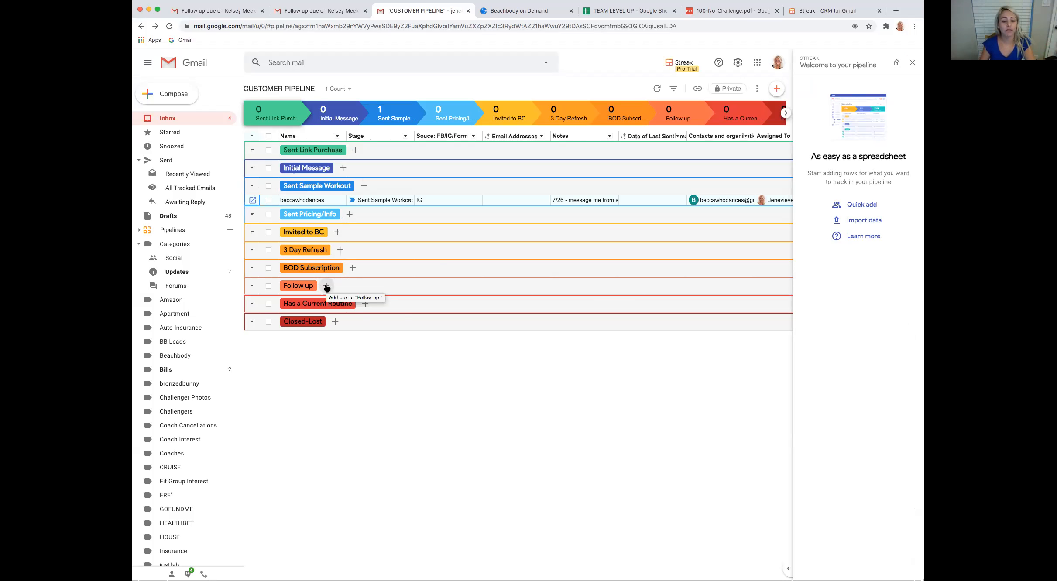
left_click(365, 187)
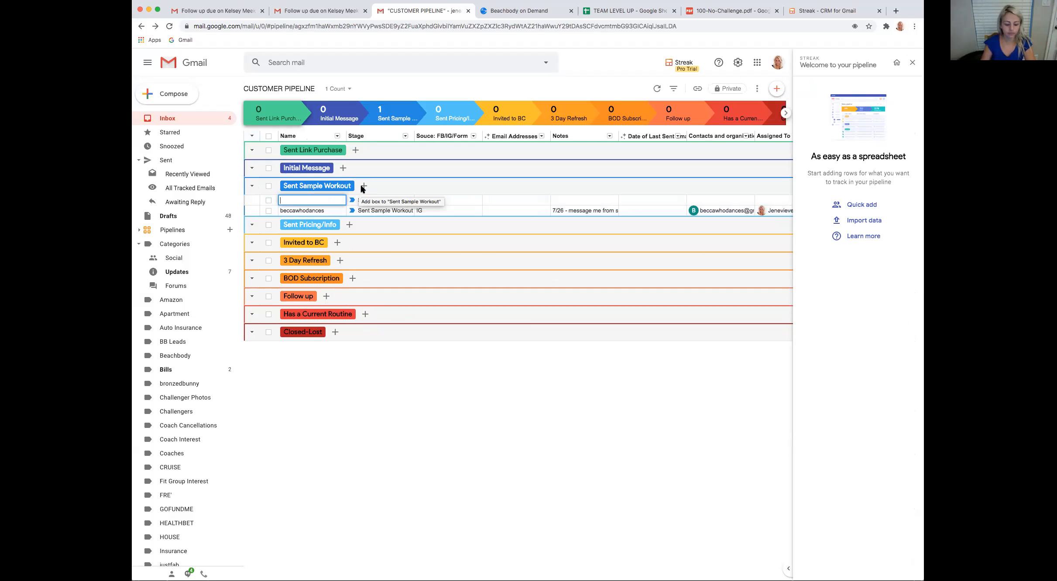
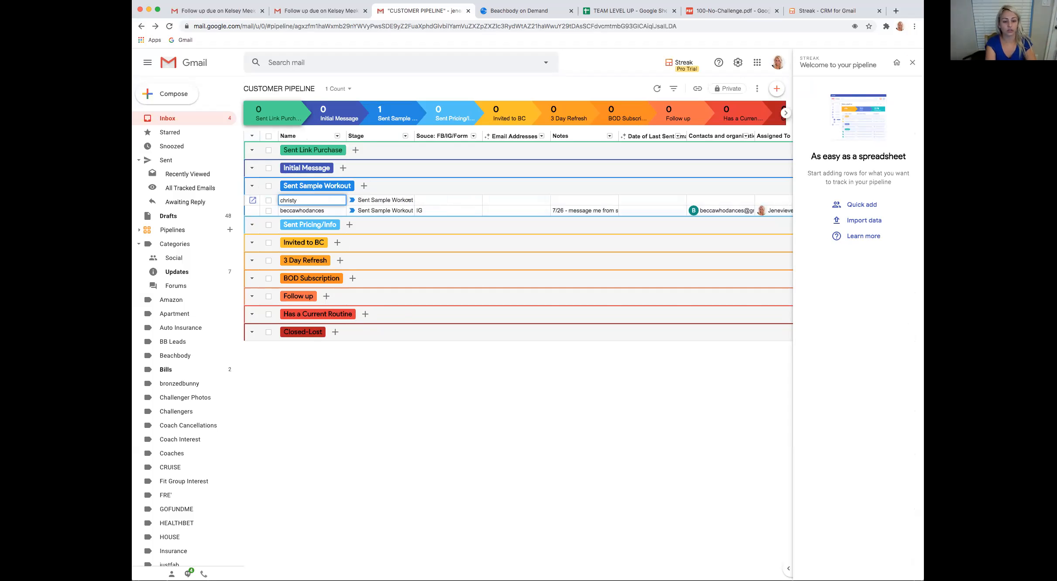
key("Return")
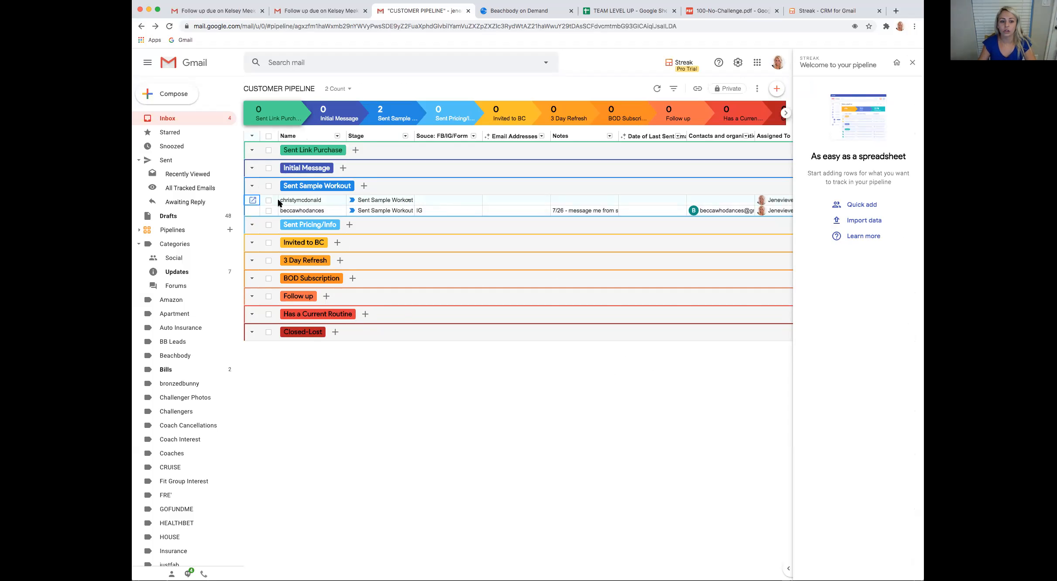
Open the new prospect's box and write the note "june - sent info and sample workout"
left_click(254, 201)
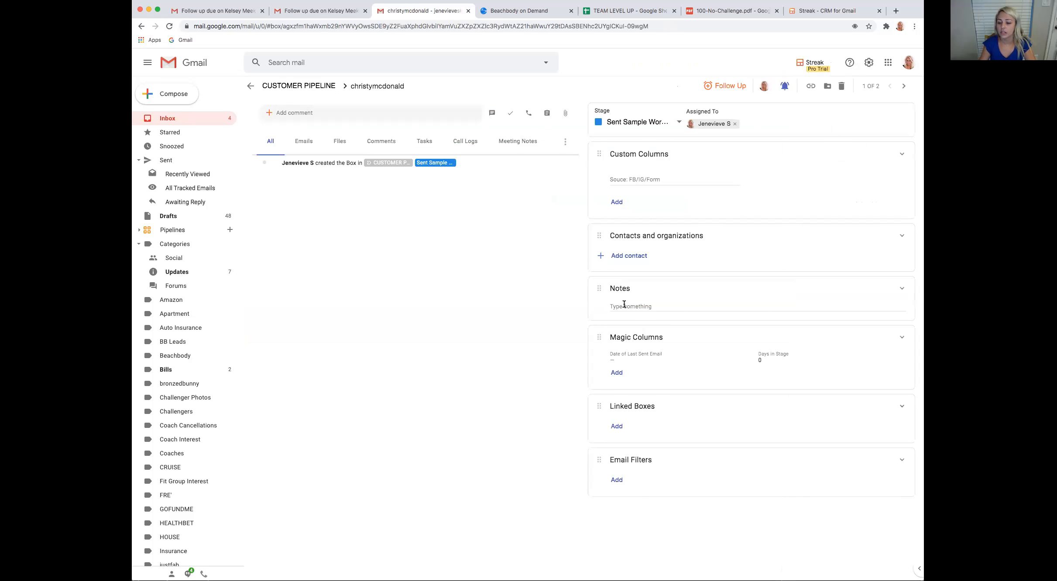
left_click(624, 309)
type("ju")
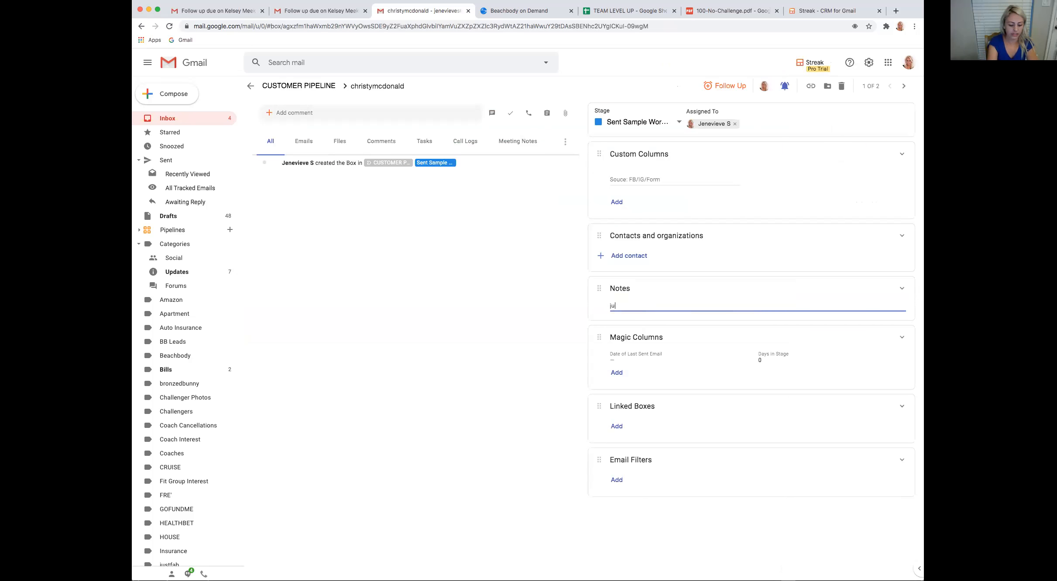
type("ne - sent info and ")
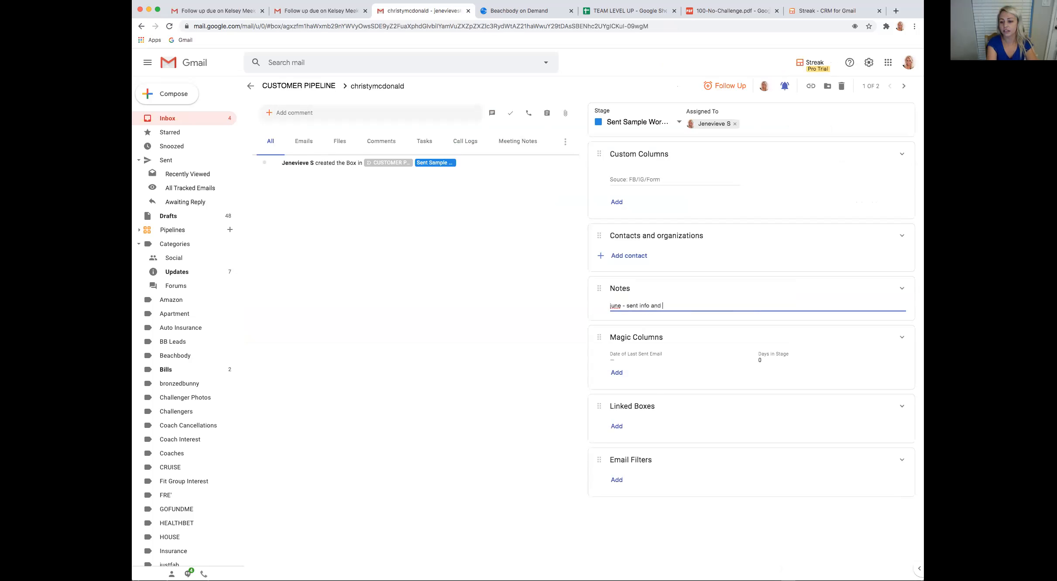
type("sample workout")
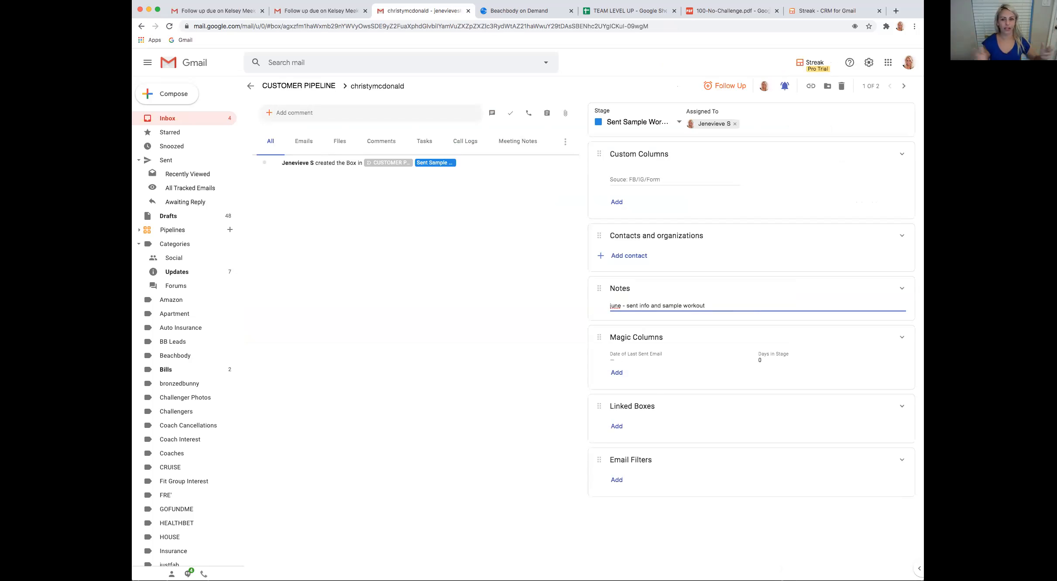
Change the box's stage to Sent Pricing/Info and from there to Invited to BC
left_click(679, 125)
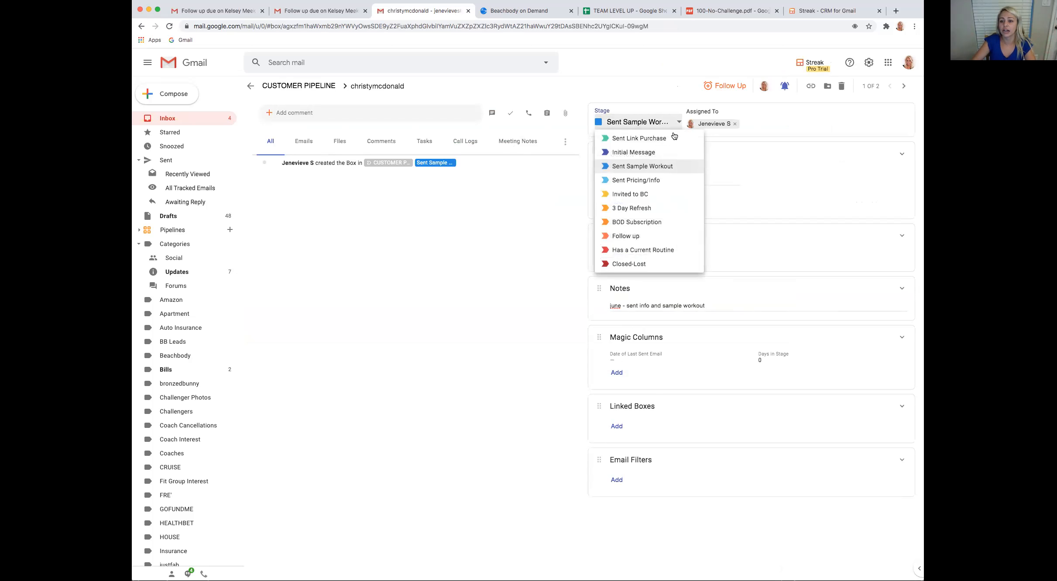
left_click(626, 180)
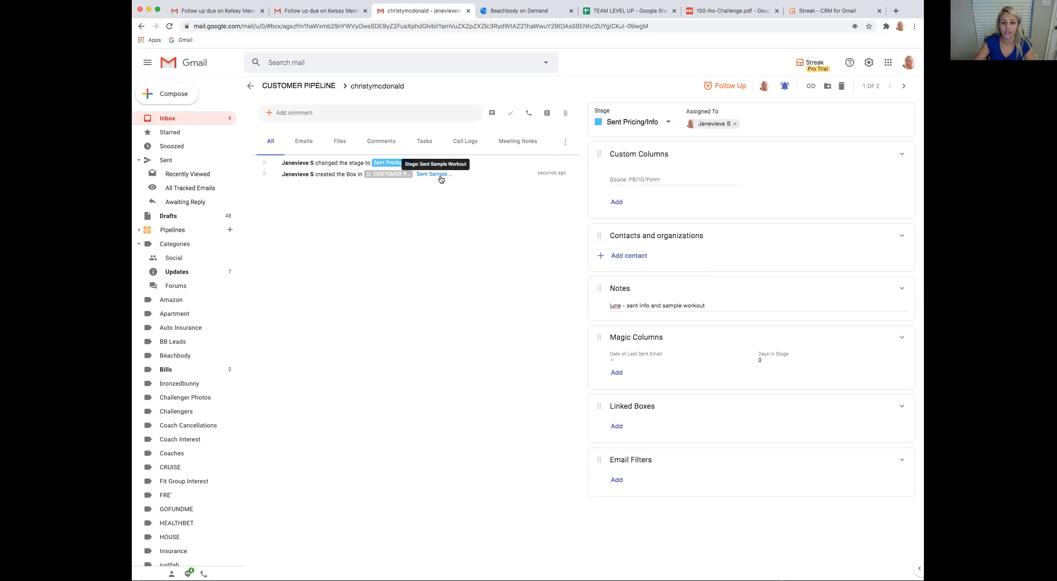
left_click(669, 123)
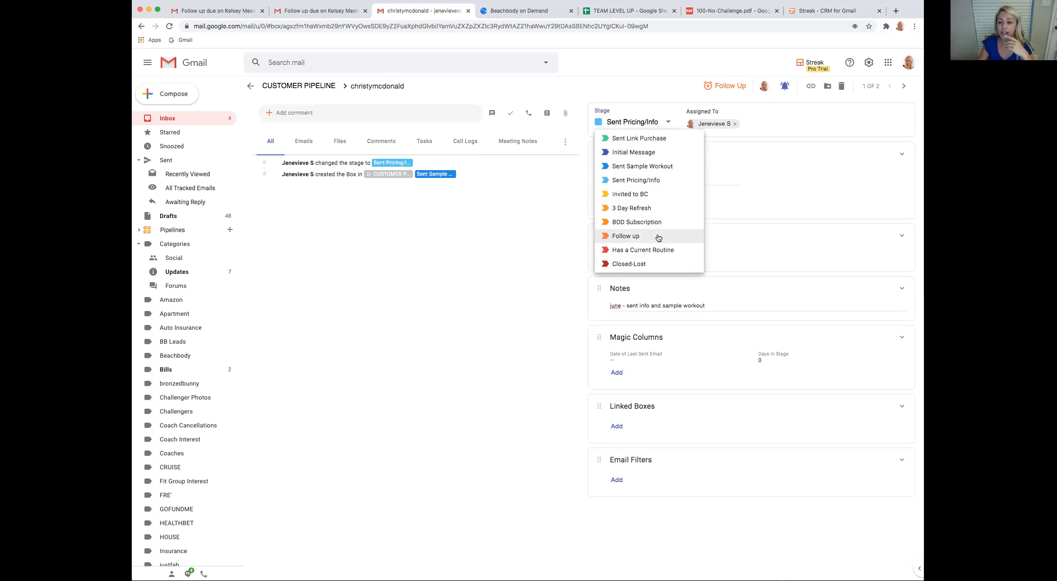
left_click(655, 194)
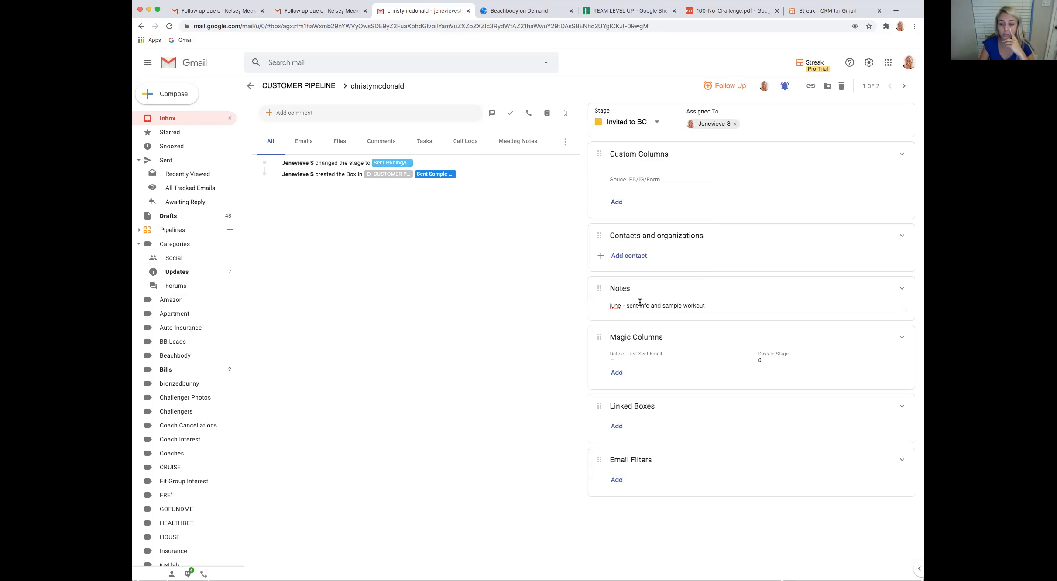
Insert the line "invited to fit for 4th - said no bc travel" above the June note
left_click(610, 306)
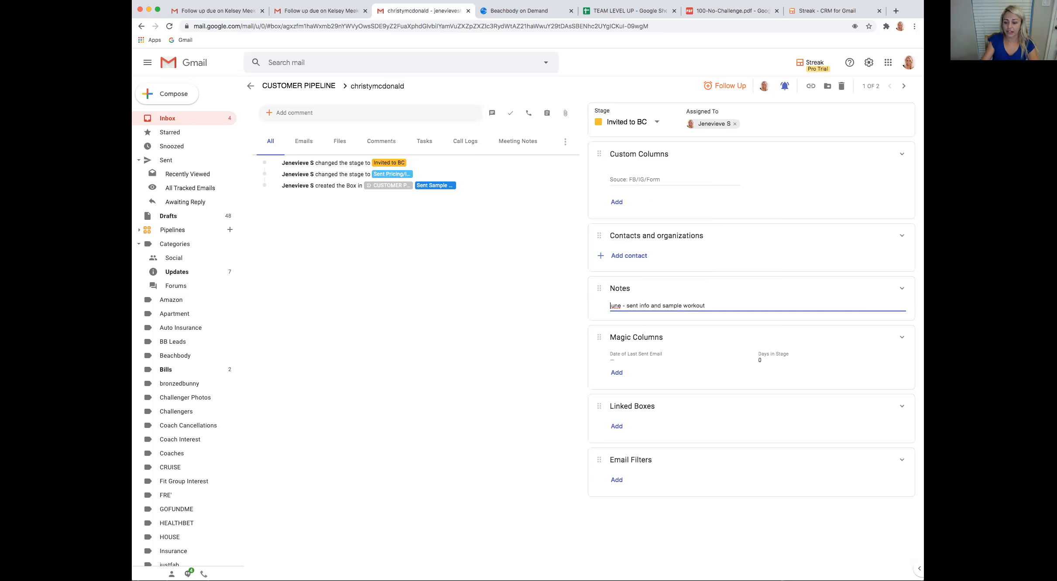
key("Return")
key("Up")
type("invited t")
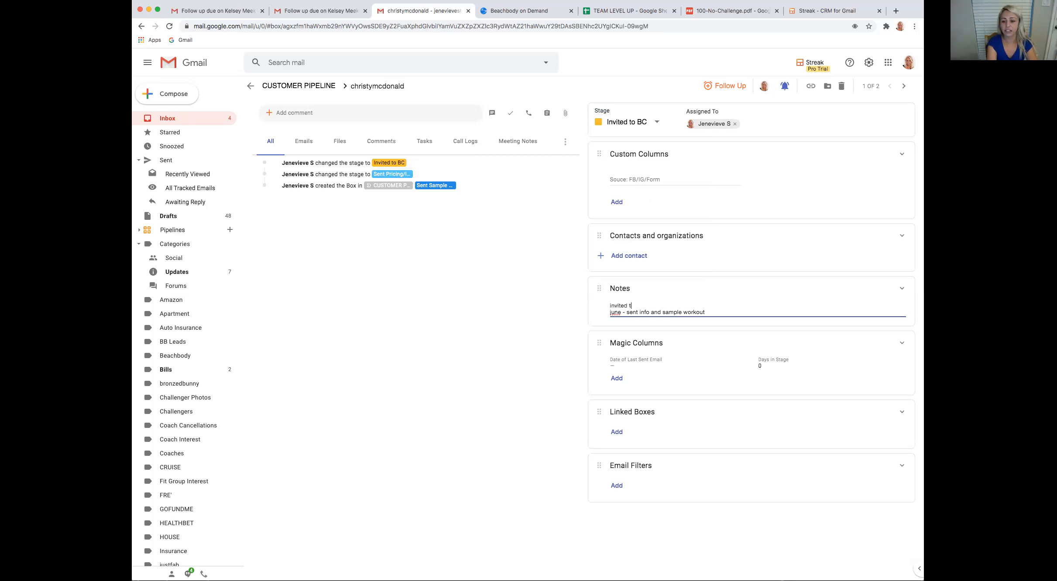
type("o fit for 4th - said no bc travel")
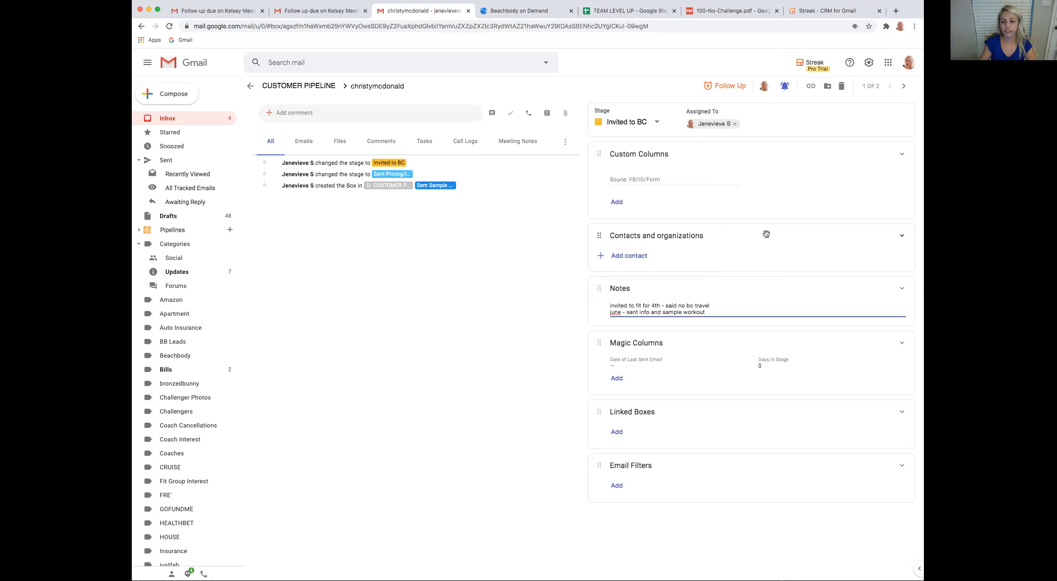
Move the box to the Follow up stage and add "7/26 - sent voice message ig about aug health bet" as the first note line
left_click(657, 123)
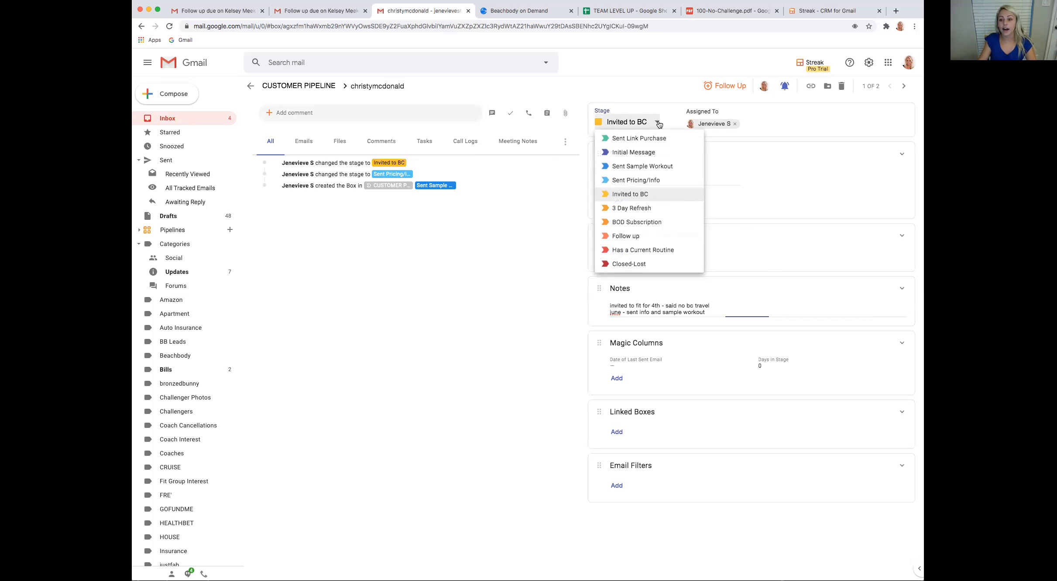
left_click(648, 238)
left_click(611, 312)
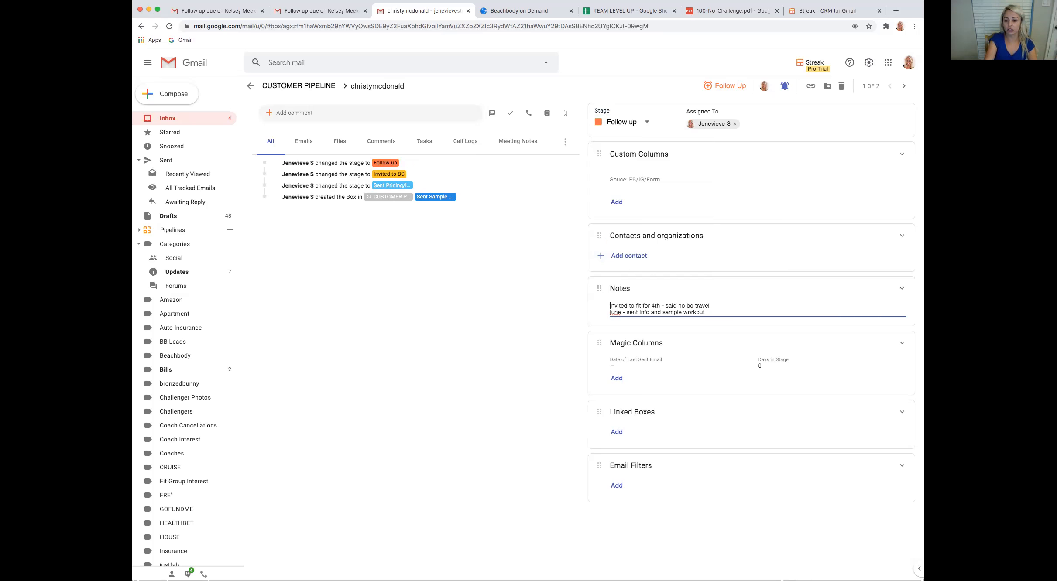
key("Return")
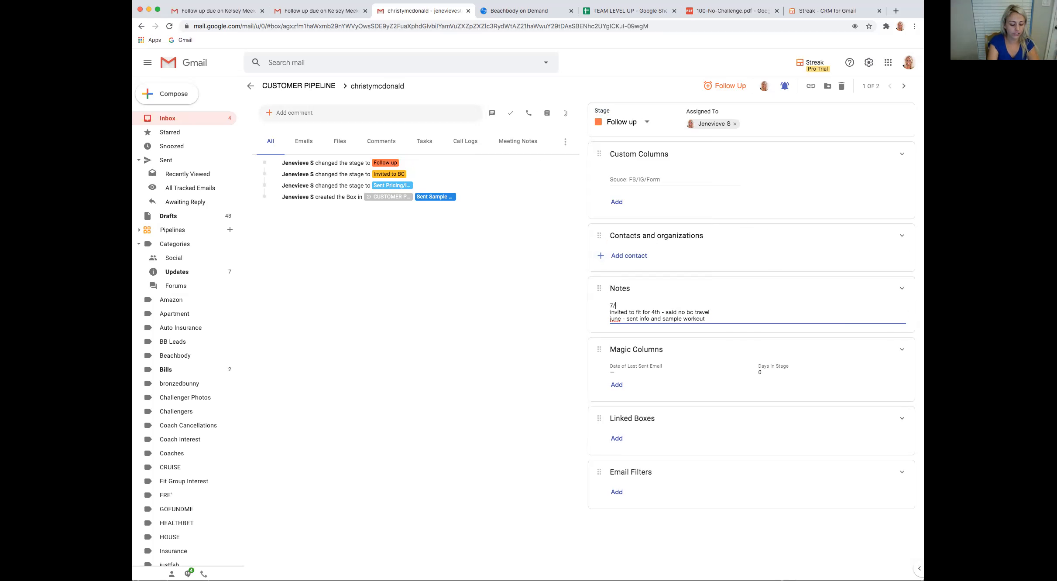
type("7/26 - sent")
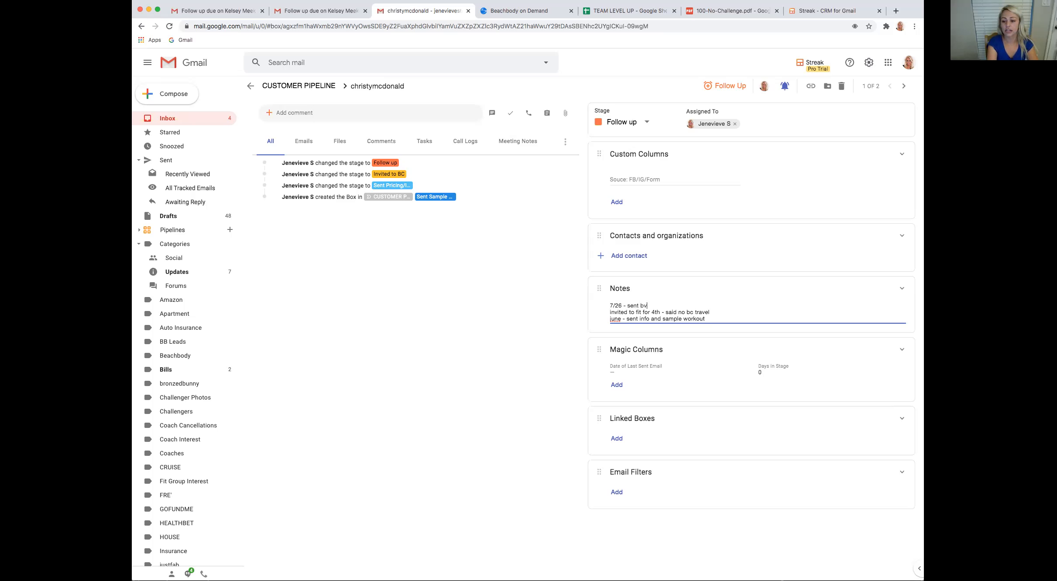
type(" voice message ifg")
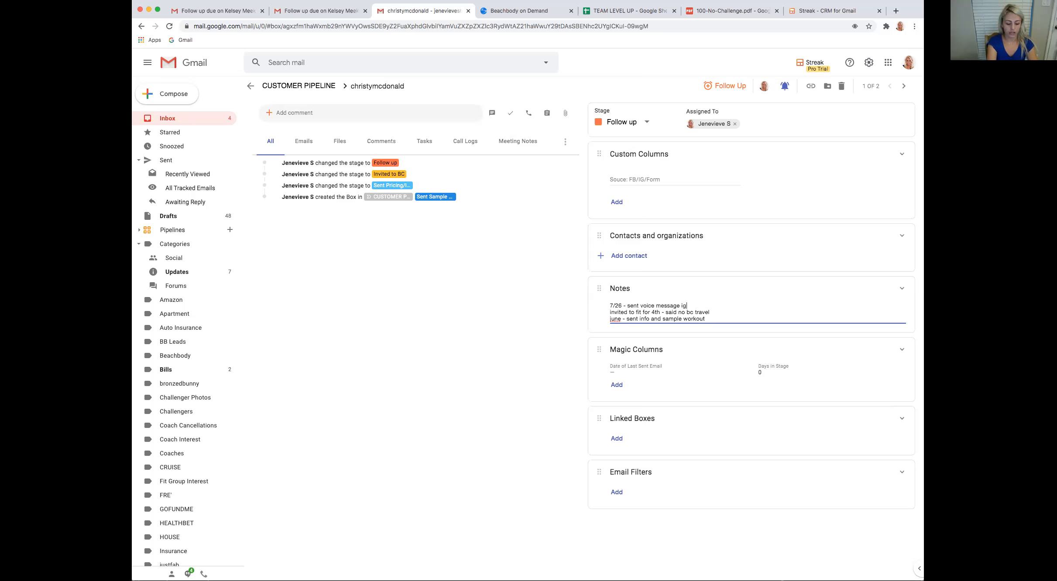
type(" about aug health bet")
Schedule a follow-up reminder for the prospect's box with a custom due date of 07/29/20 10:45am
left_click(726, 87)
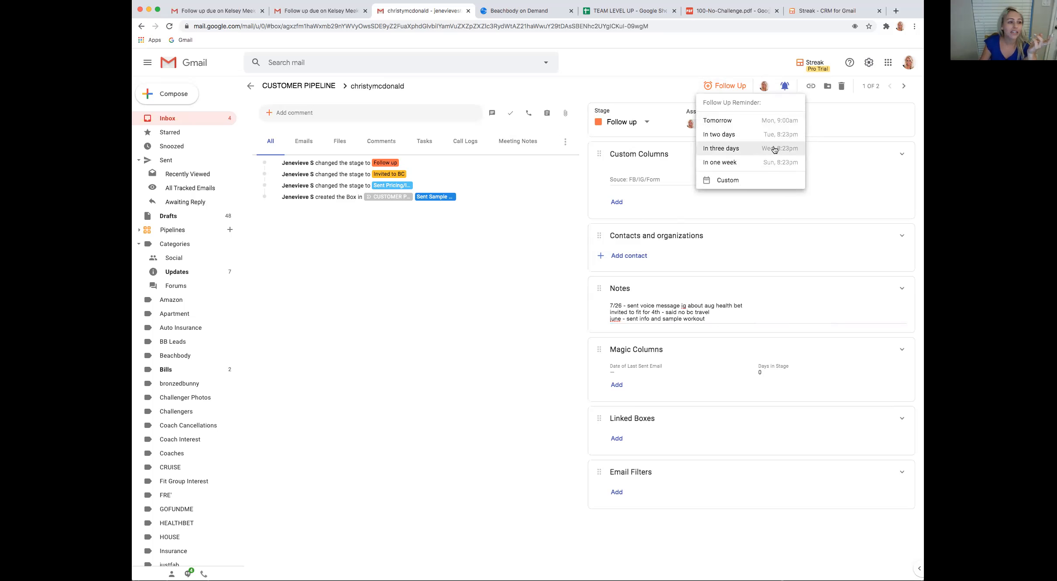
left_click(732, 179)
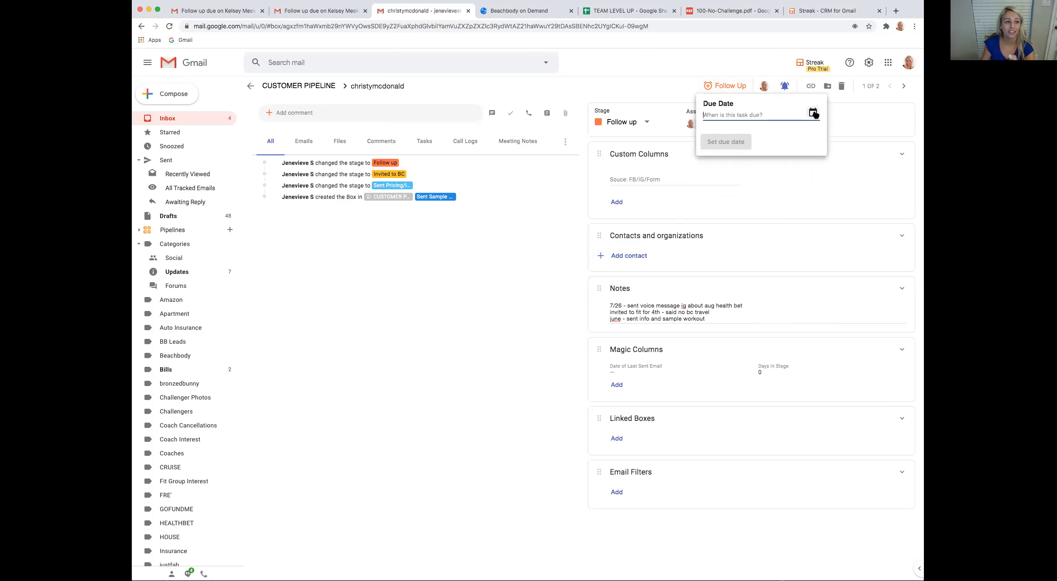
left_click(813, 114)
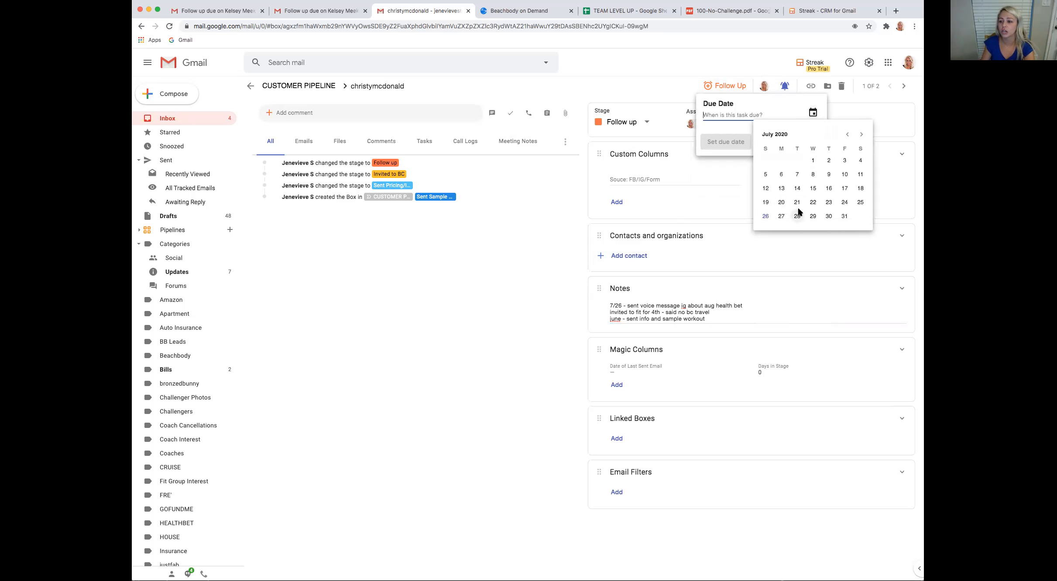
left_click(813, 217)
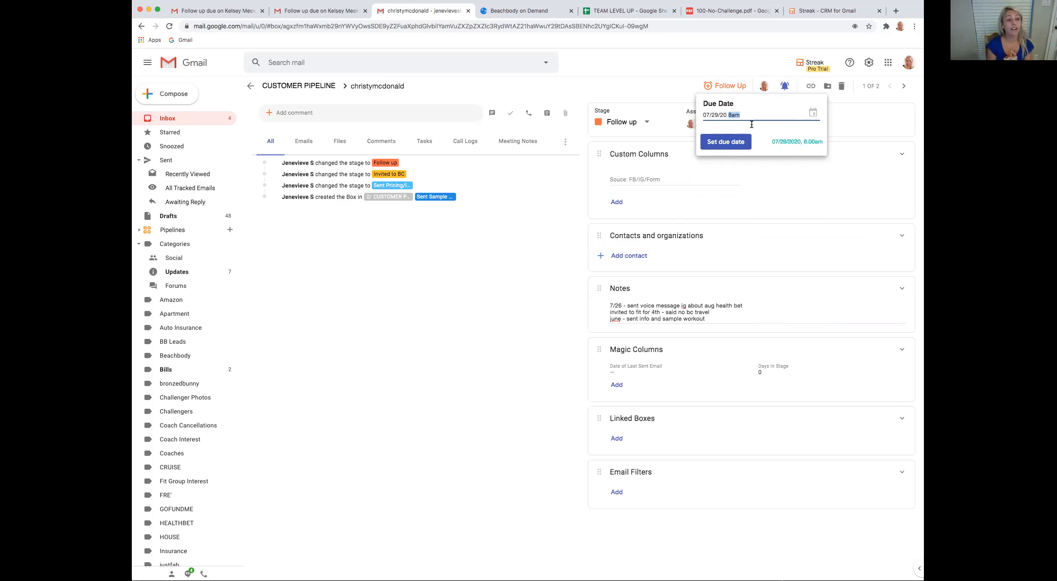
type("10:45am")
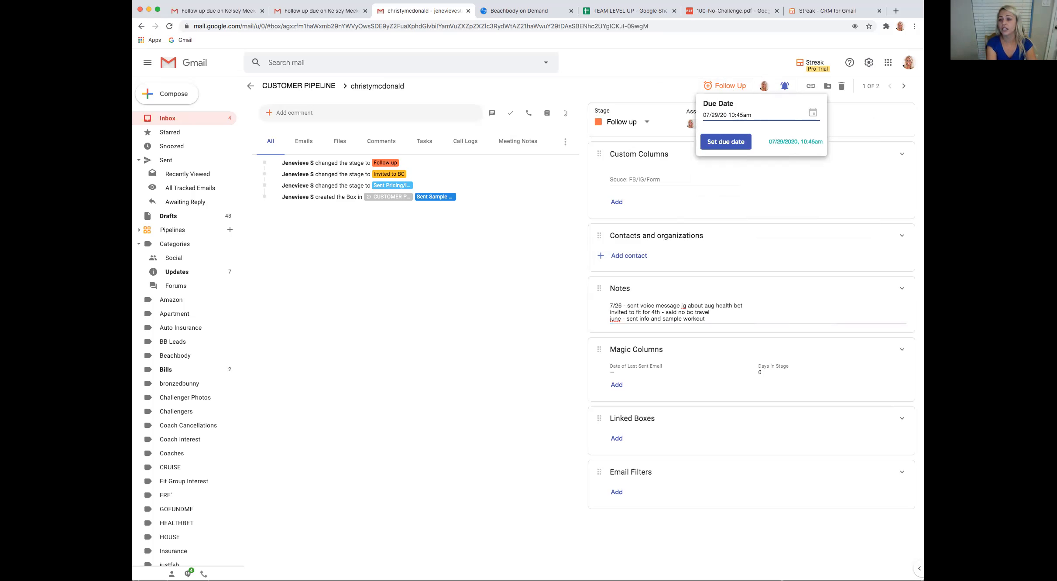
left_click(745, 144)
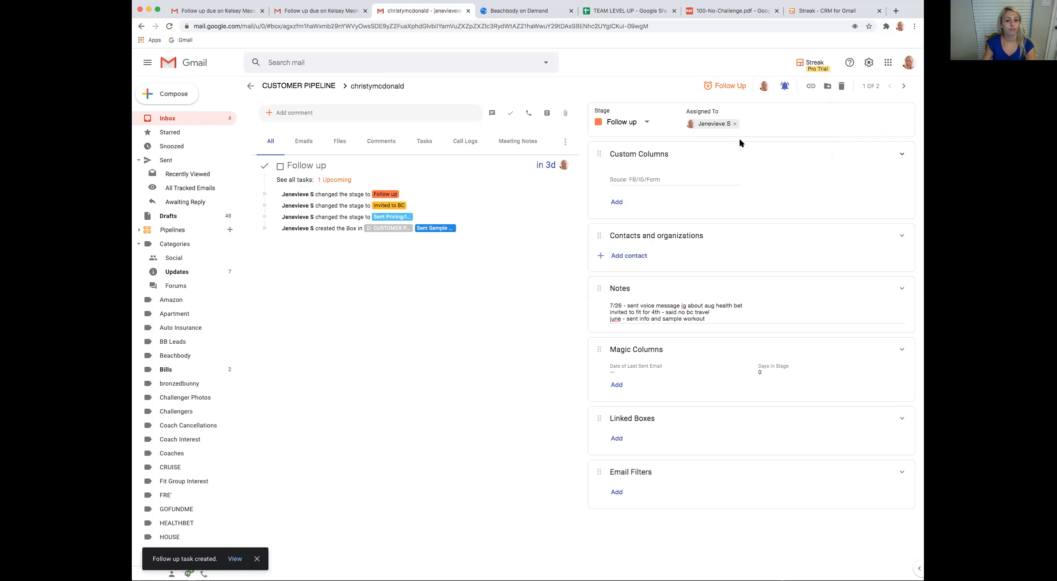
Return to the CUSTOMER PIPELINE overview and rename the pipeline as CUSTOMER PROSPECTS
left_click(250, 86)
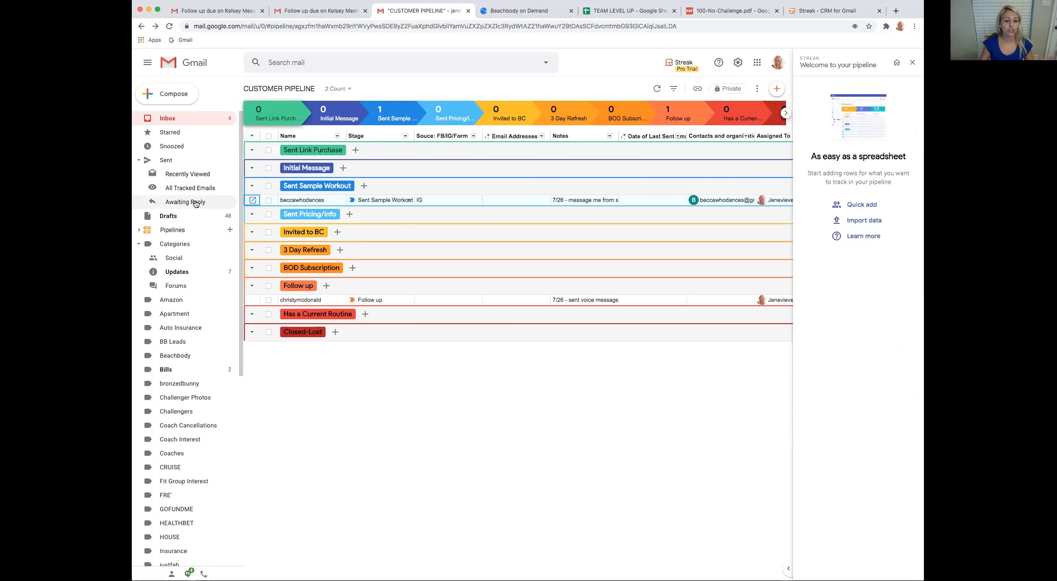
left_click_drag(315, 88, 291, 88)
key("BackSpace")
type("ROSPECTS")
key("Return")
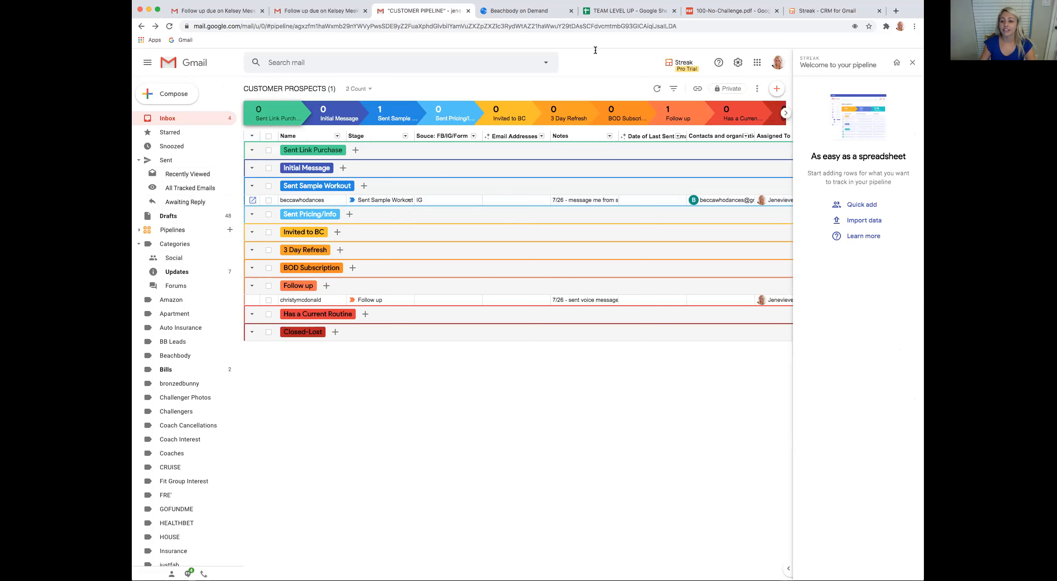
Try to assign a second team member to the prospect in the Sent Sample Workout stage
scroll(655, 163, "right", 5)
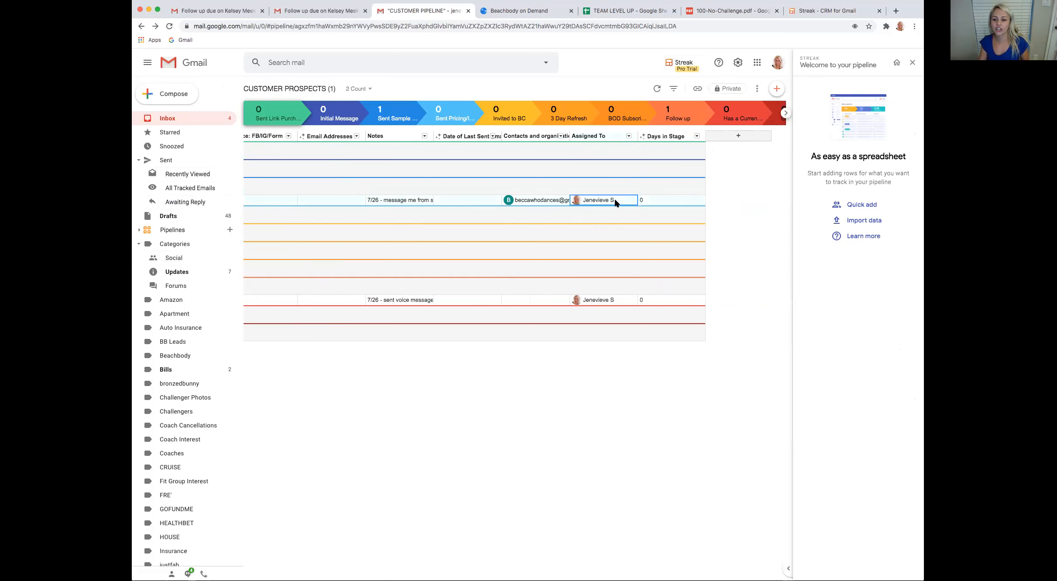
left_click(628, 136)
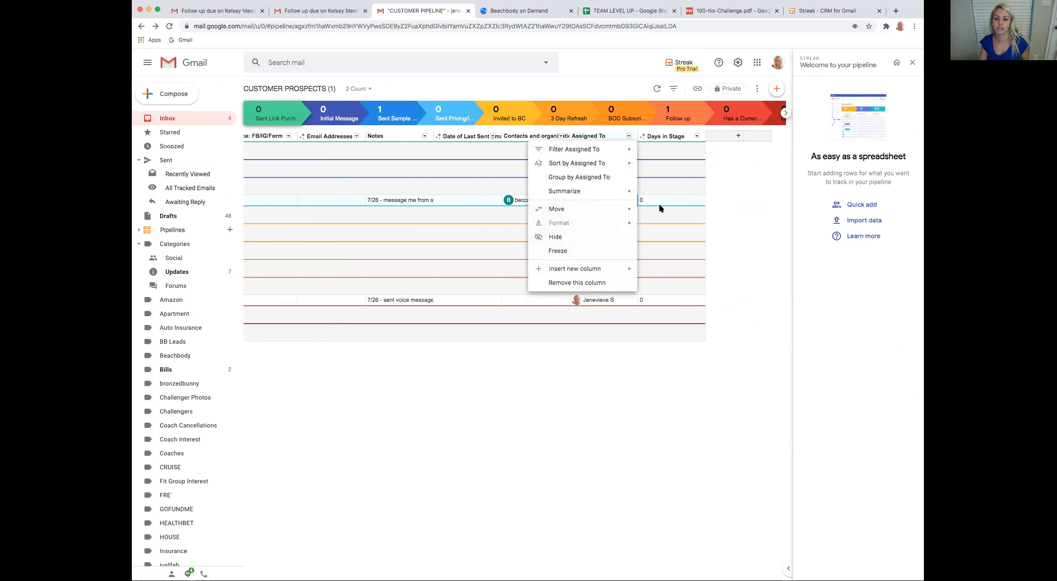
left_click(632, 224)
left_click(600, 200)
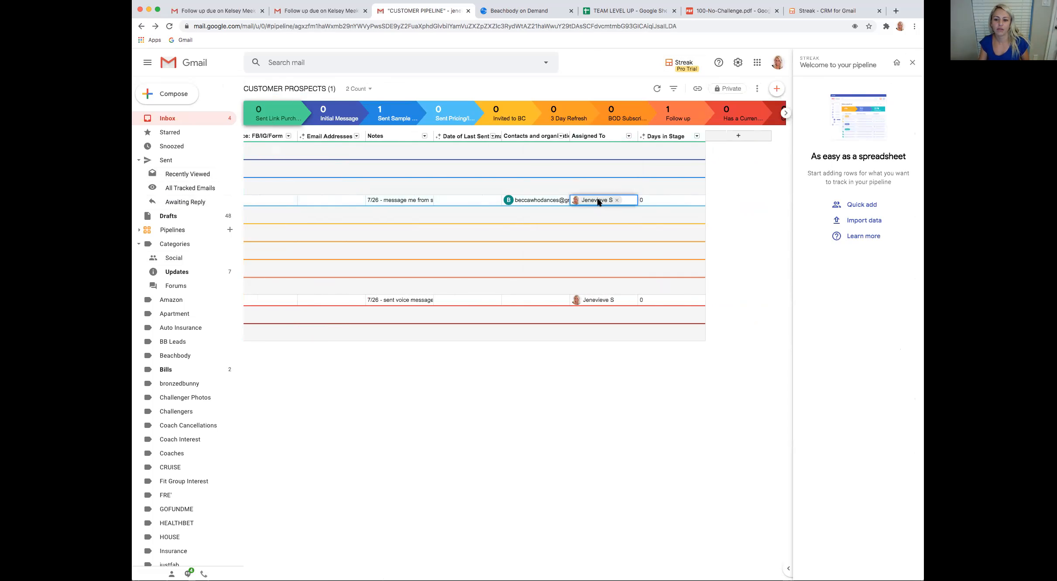
type("RAQUE")
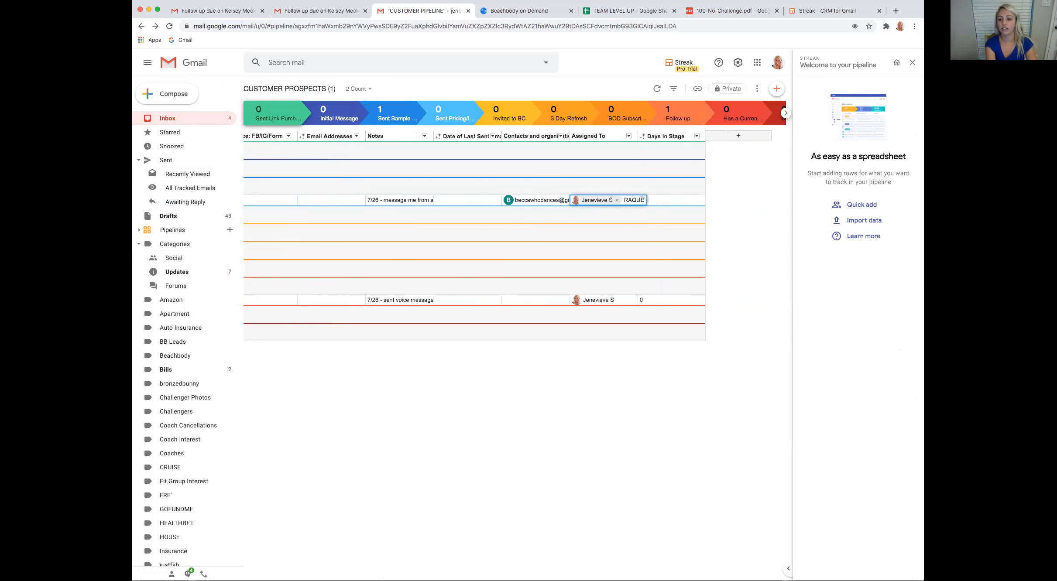
type("LMCA")
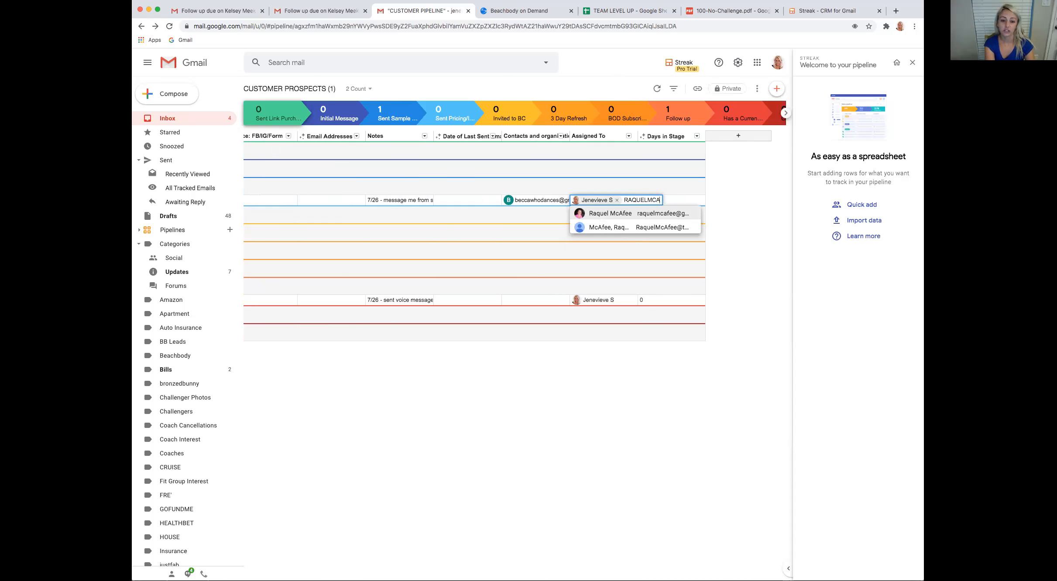
left_click(645, 214)
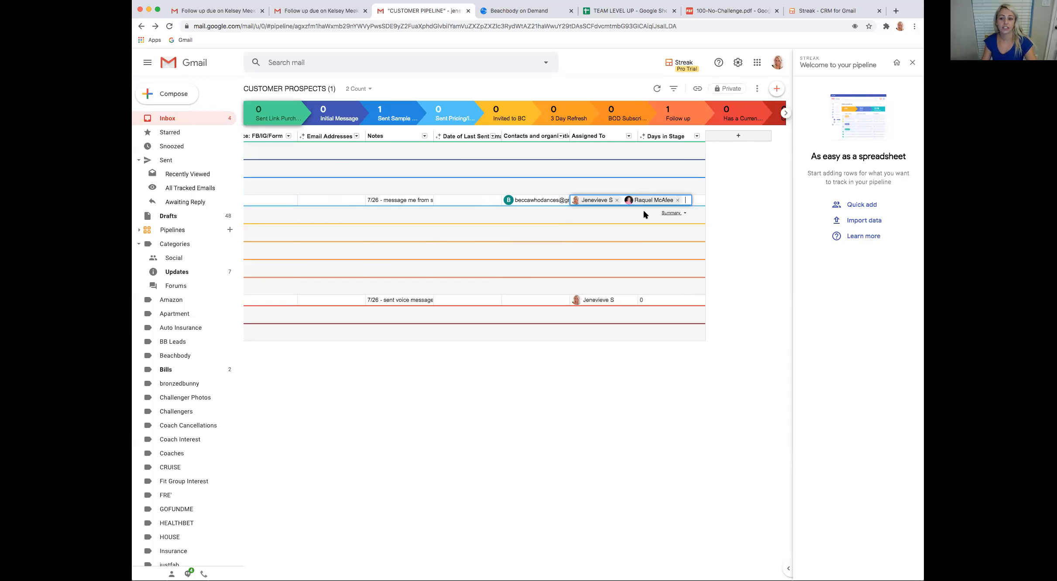
scroll(600, 202, "left", 5)
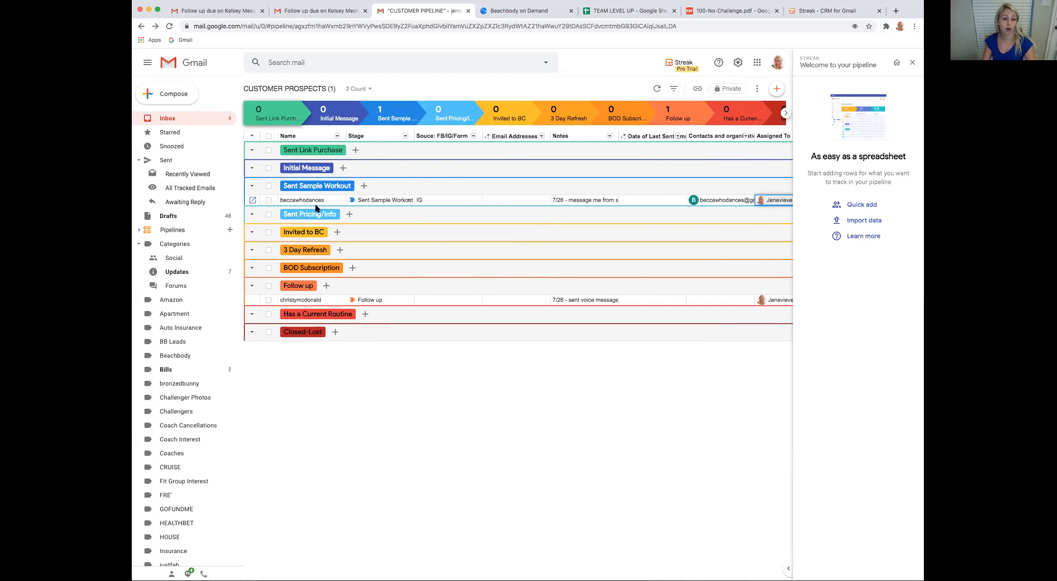
scroll(362, 199, "right", 5)
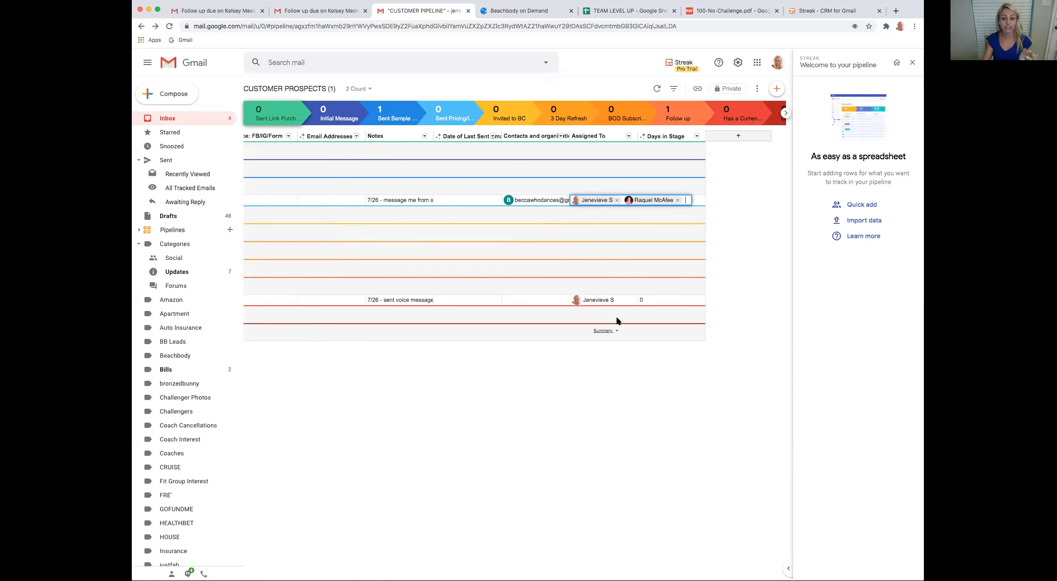
scroll(336, 194, "left", 8)
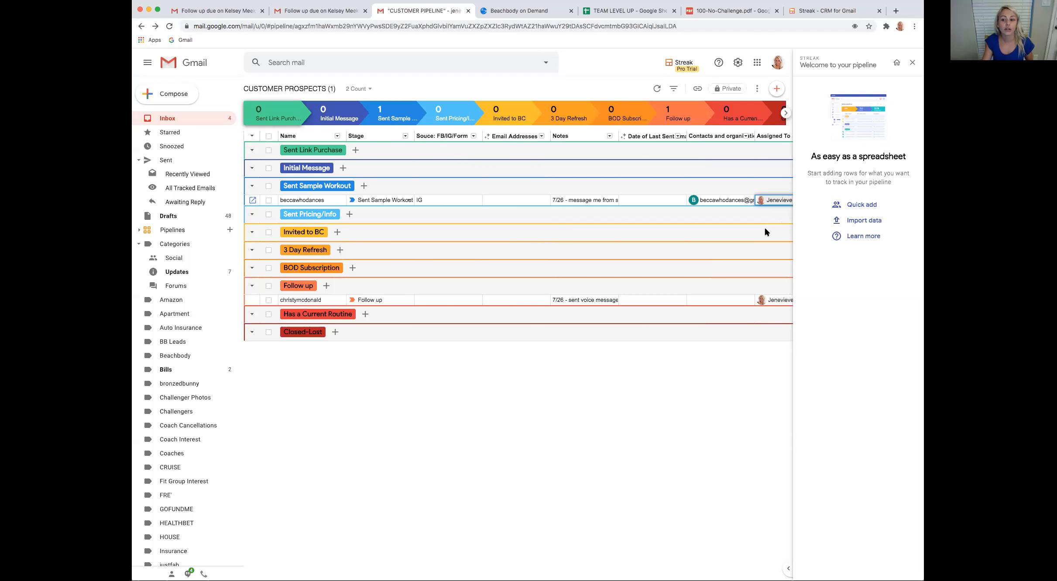
scroll(752, 224, "right", 5)
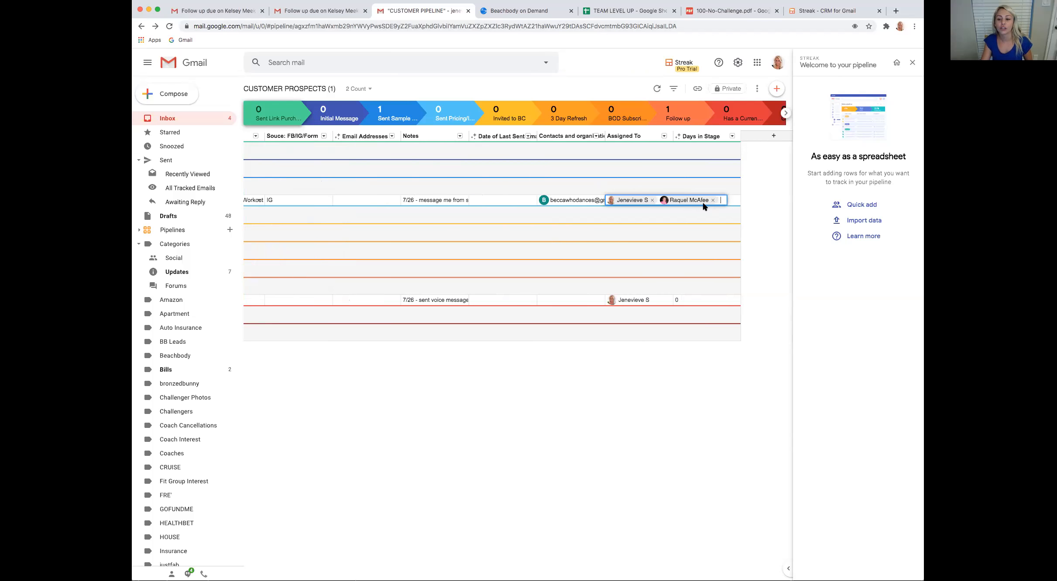
left_click(645, 330)
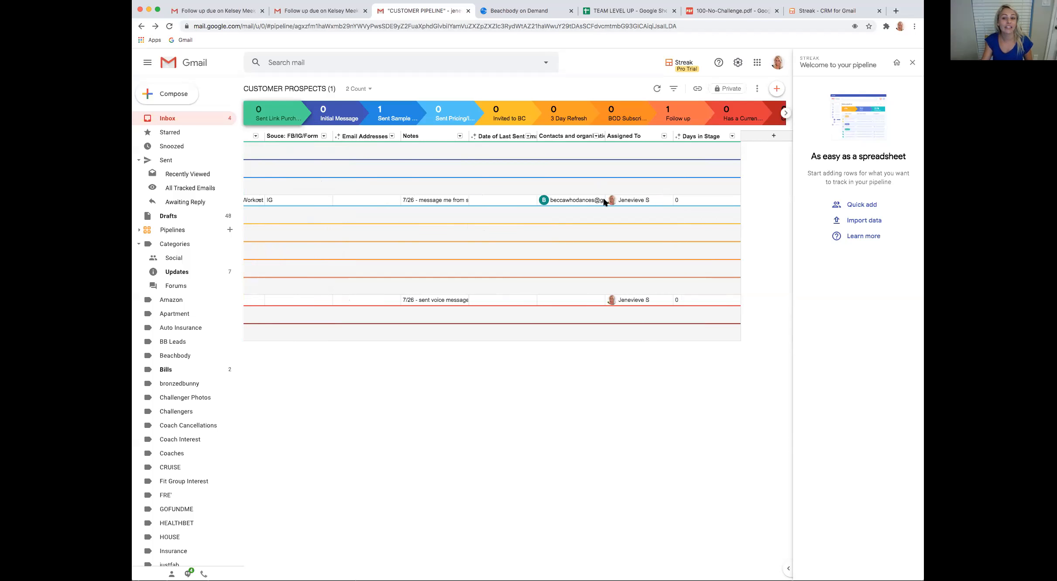
Try to remove the current assignee from the prospect in the Sent Sample Workout stage
left_click(647, 200)
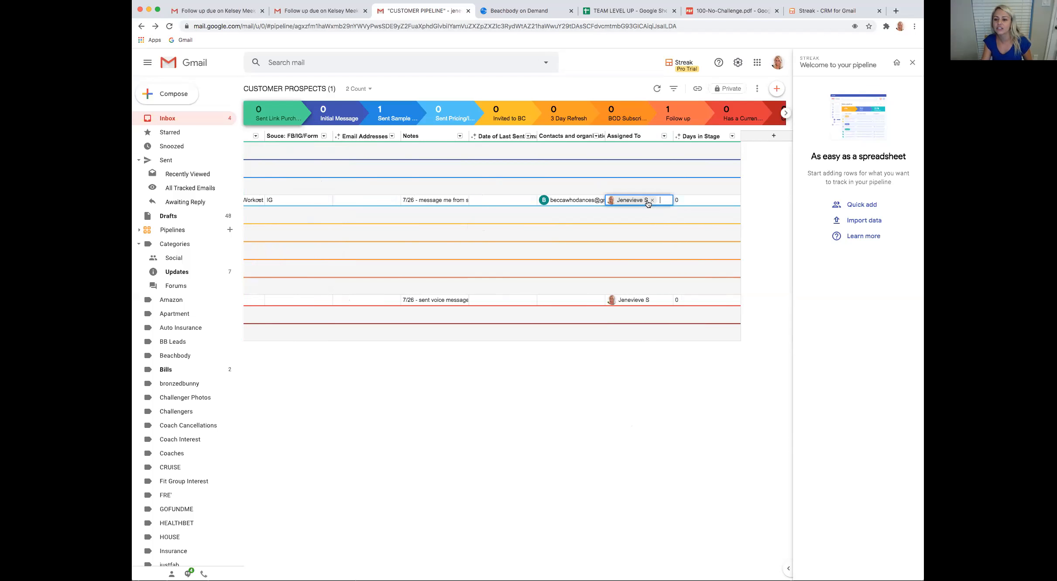
left_click(652, 200)
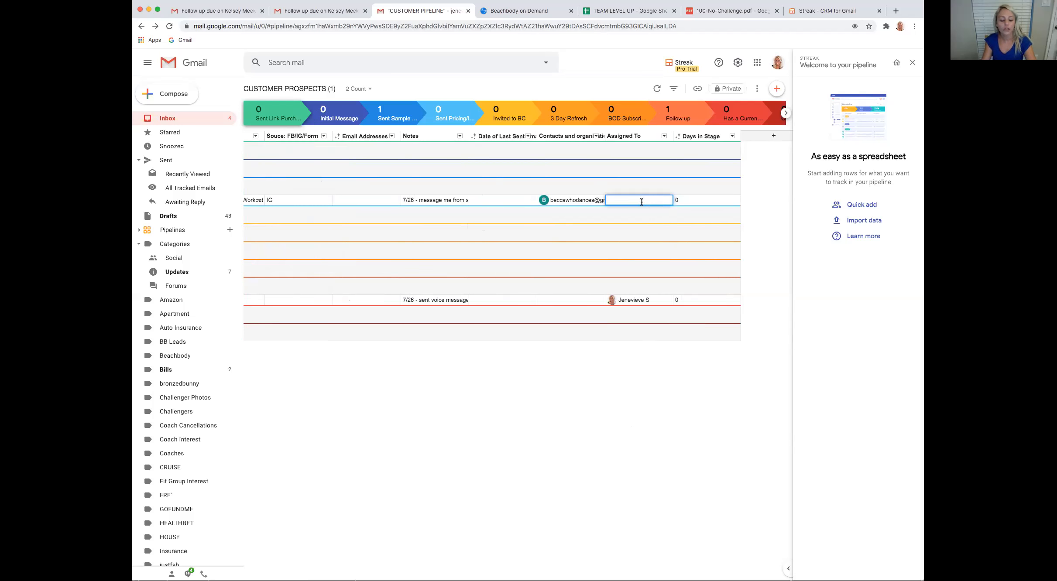
left_click(648, 213)
left_click(643, 404)
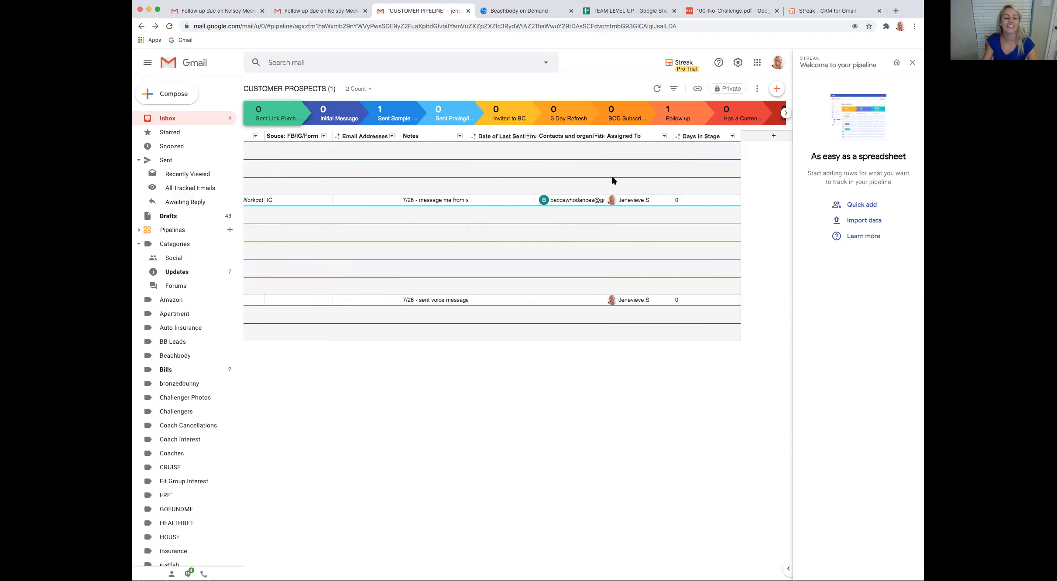
scroll(658, 194, "right", 2)
scroll(658, 195, "left", 5)
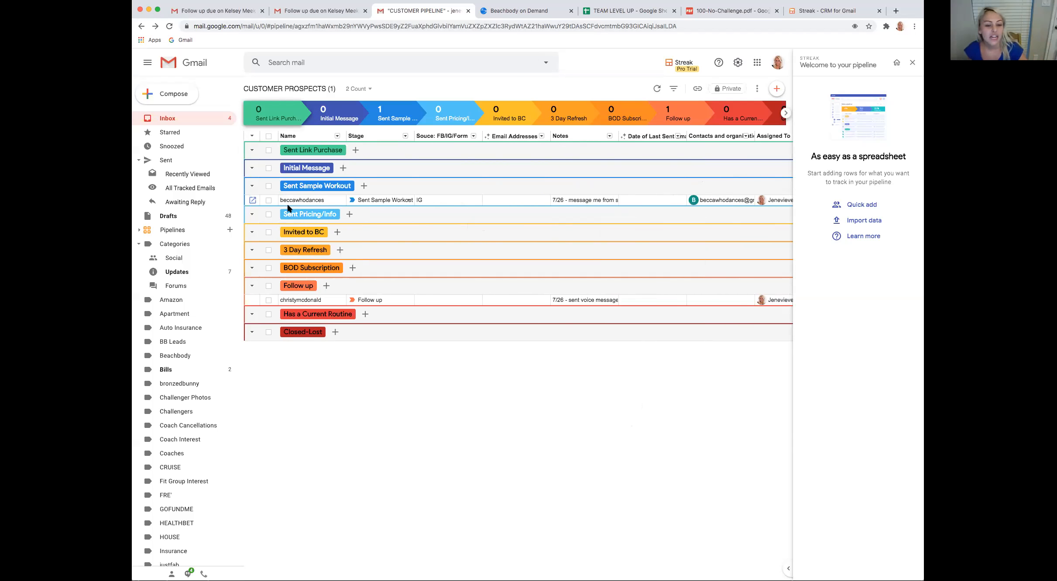
left_click(231, 230)
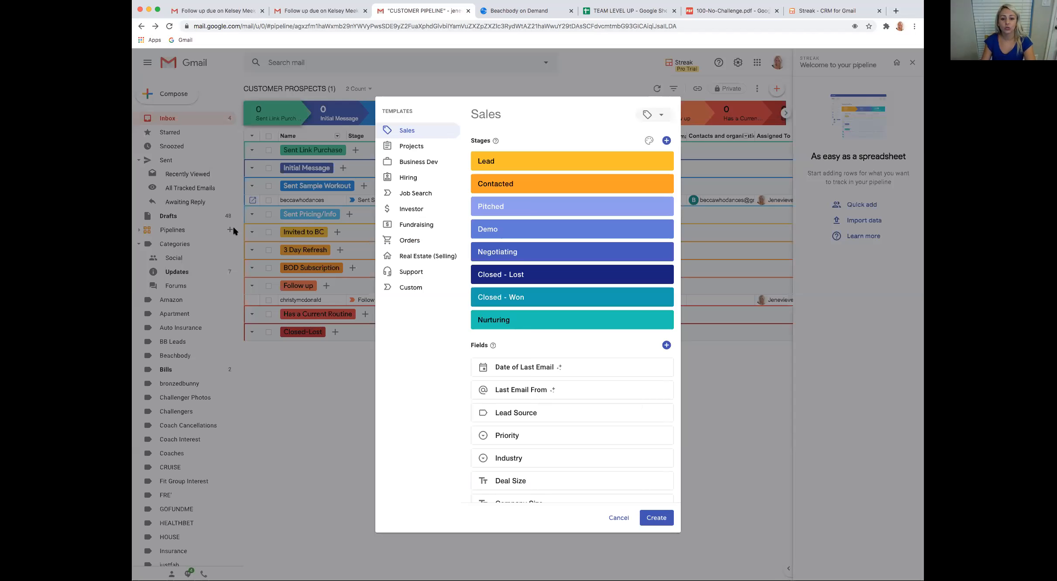
left_click(662, 116)
left_click(666, 119)
scroll(506, 377, "down", 3)
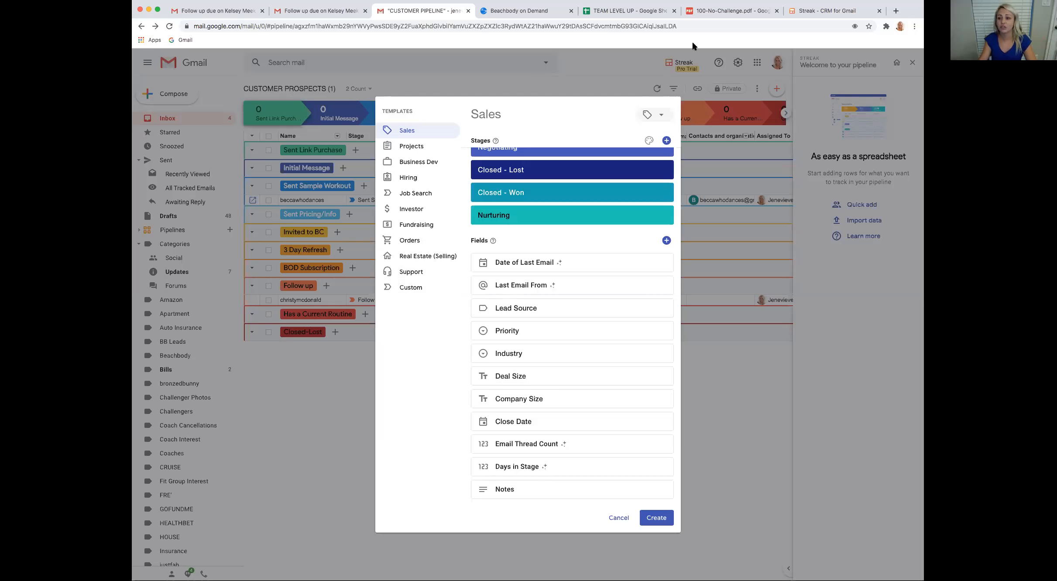
left_click(619, 519)
left_click(757, 88)
left_click(756, 88)
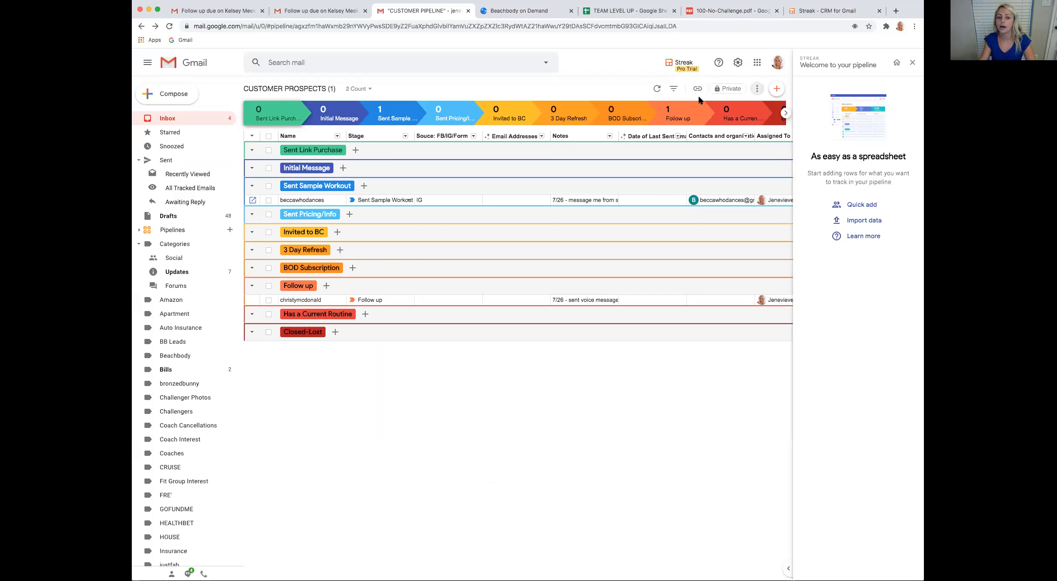
left_click(230, 230)
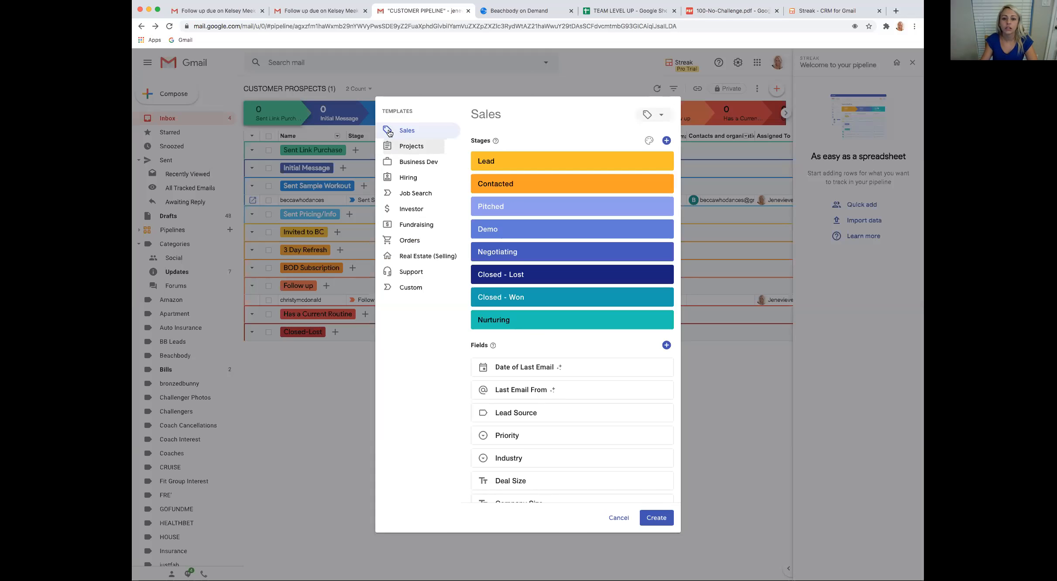
left_click(617, 515)
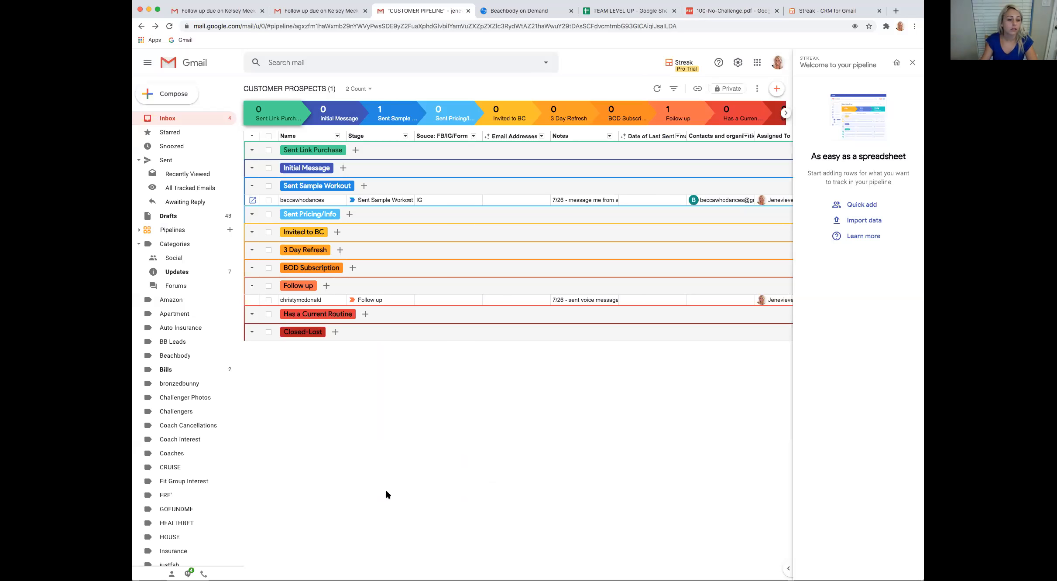
Create a similar pipeline from the customer prospects pipeline, with access shared with the entire team
left_click(139, 230)
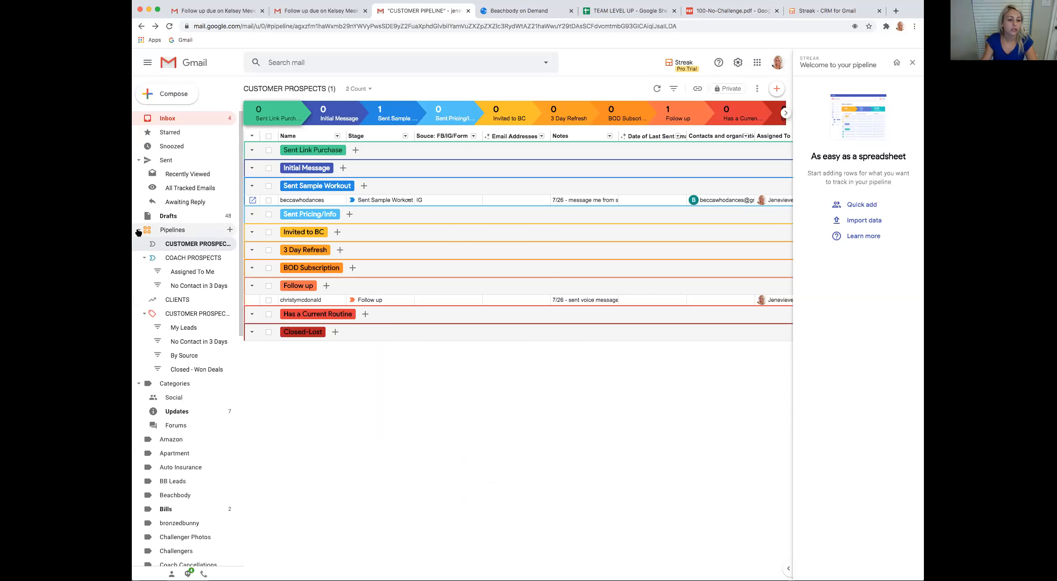
right_click(204, 243)
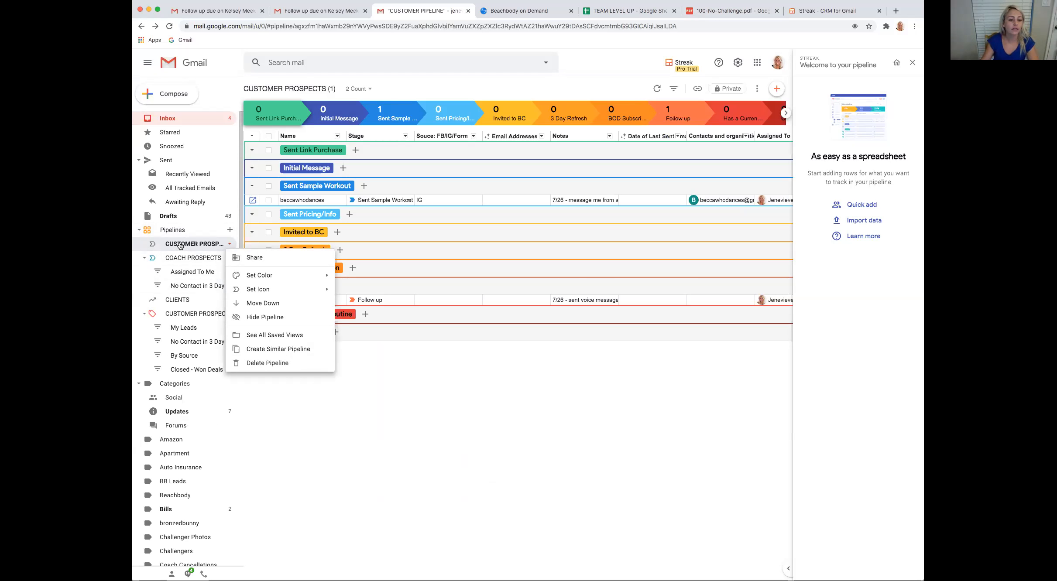
left_click(285, 351)
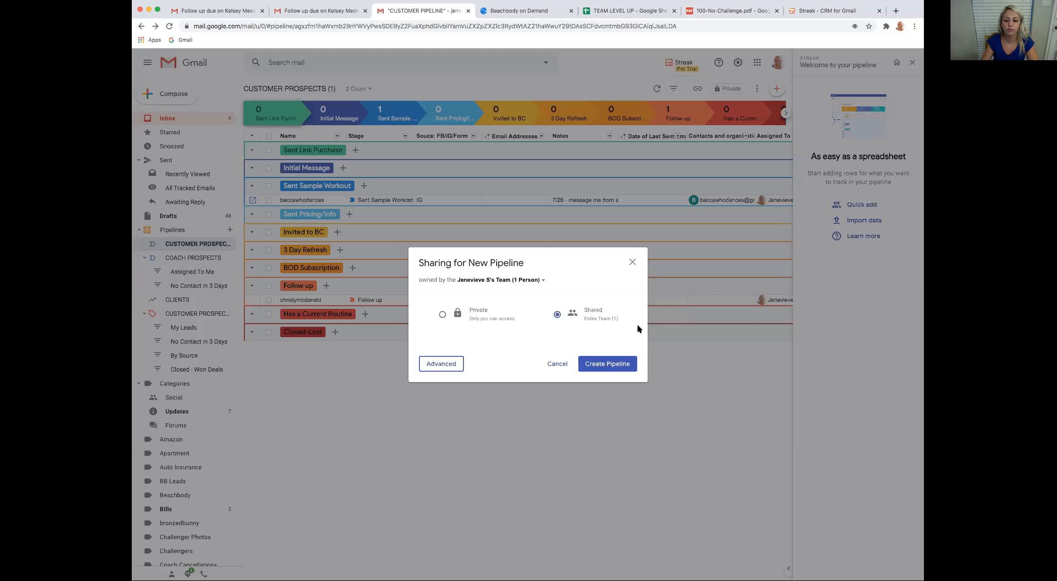
left_click(607, 364)
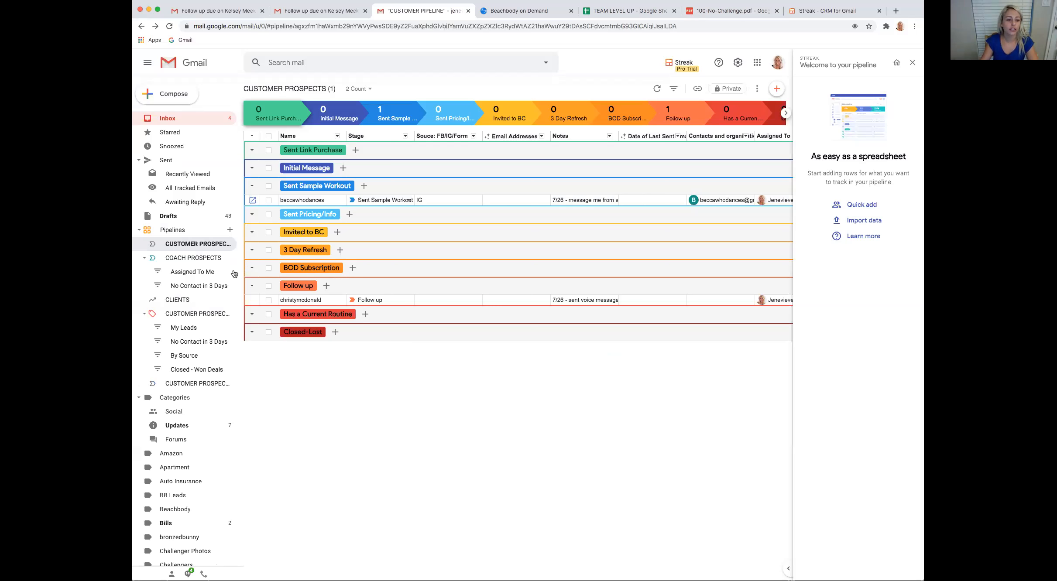
Open the copied pipeline and rename it as COACH PROSPECTS
left_click(191, 385)
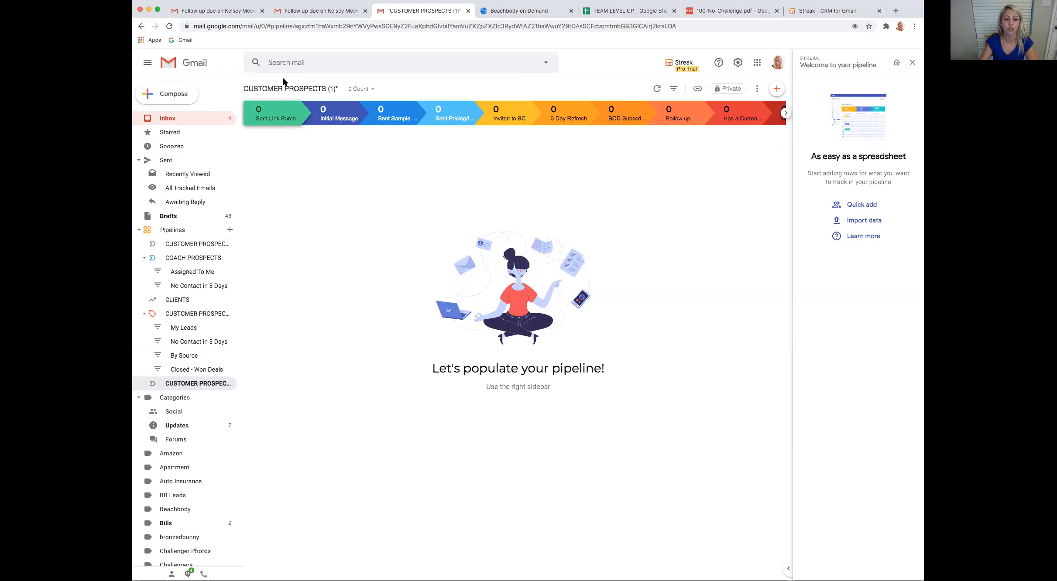
left_click_drag(284, 86, 243, 87)
type("COACH")
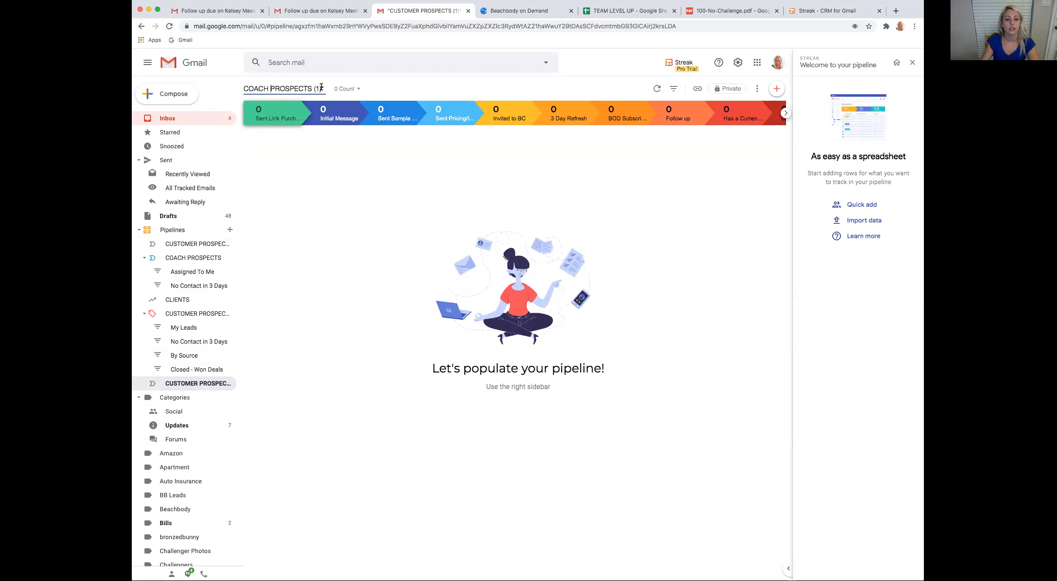
key("BackSpace")
key("BackSpace")
key("BackSpace")
key("BackSpace")
key("BackSpace")
key("Return")
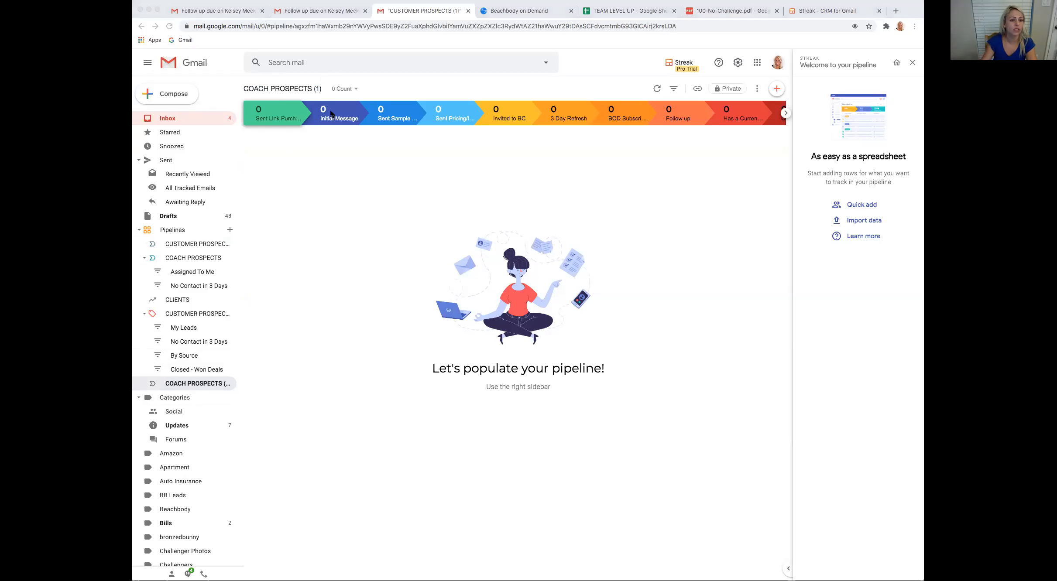
Switch to the original CUSTOMER PROSPECTS pipeline, close its settings without saving, and open the existing COACH PROSPECTS pipeline
left_click(650, 160)
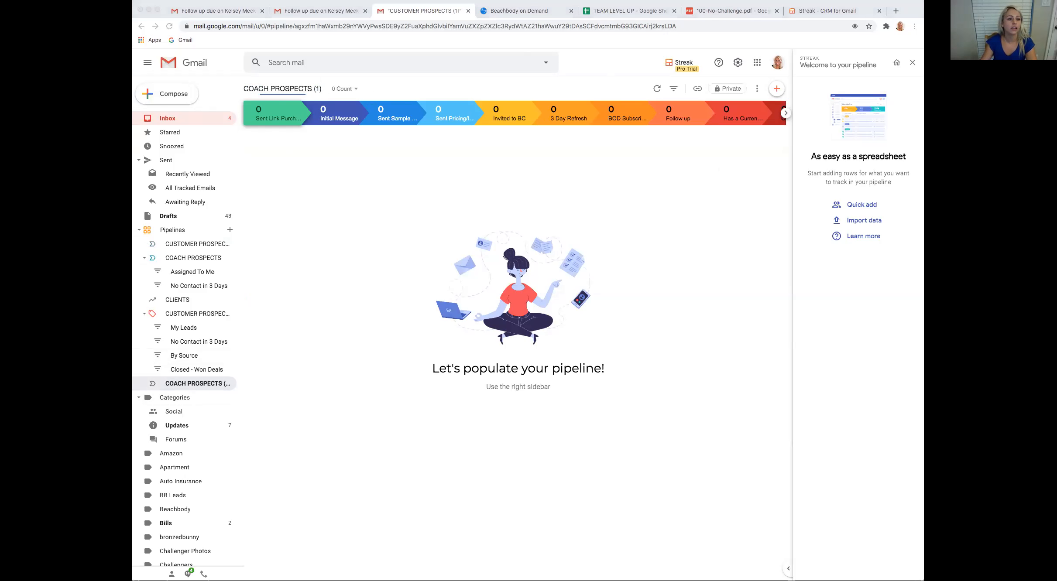
left_click_drag(414, 98, 651, 12)
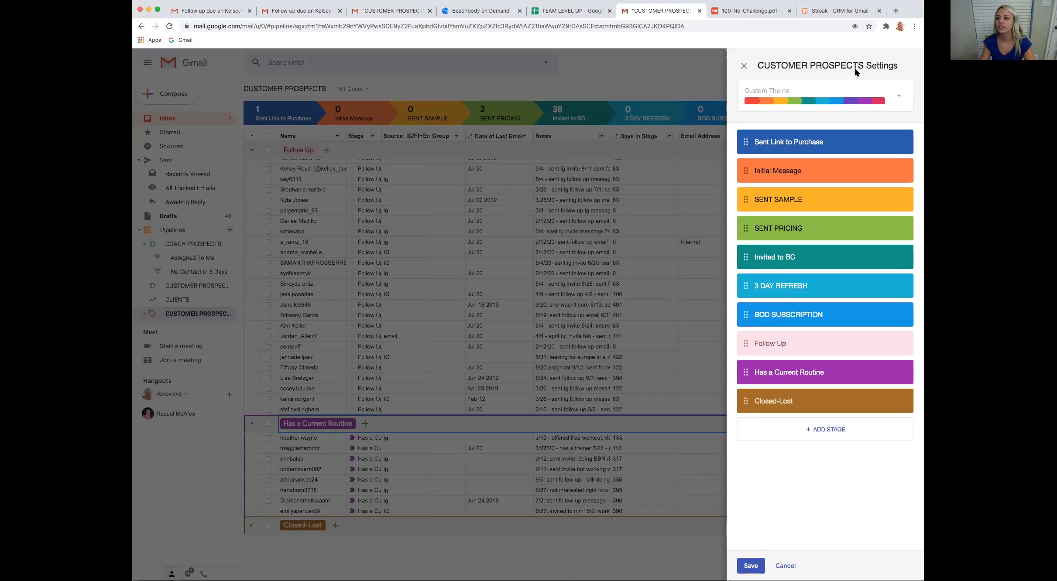
left_click(745, 67)
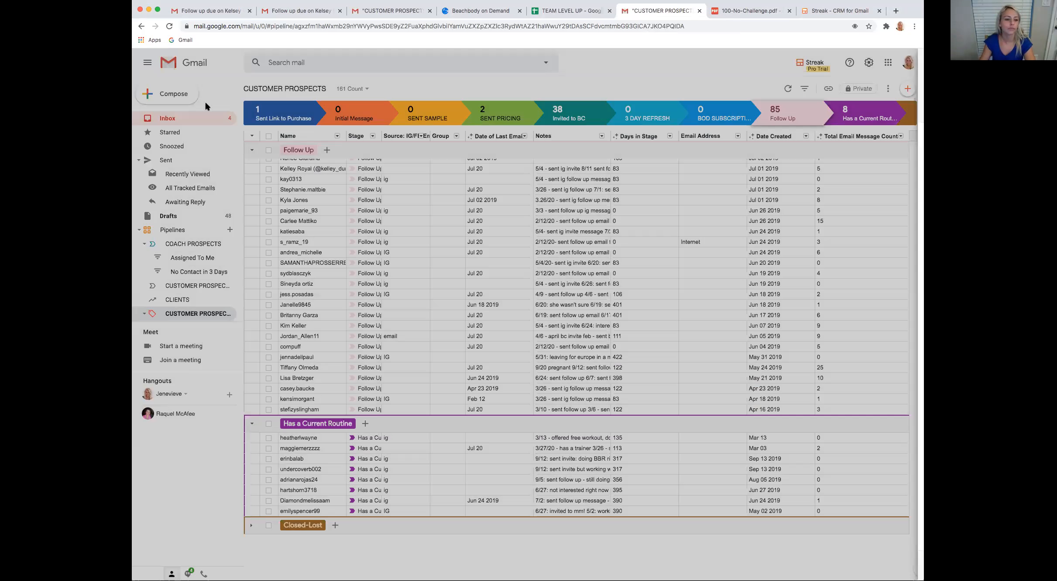
scroll(196, 308, "down", 3)
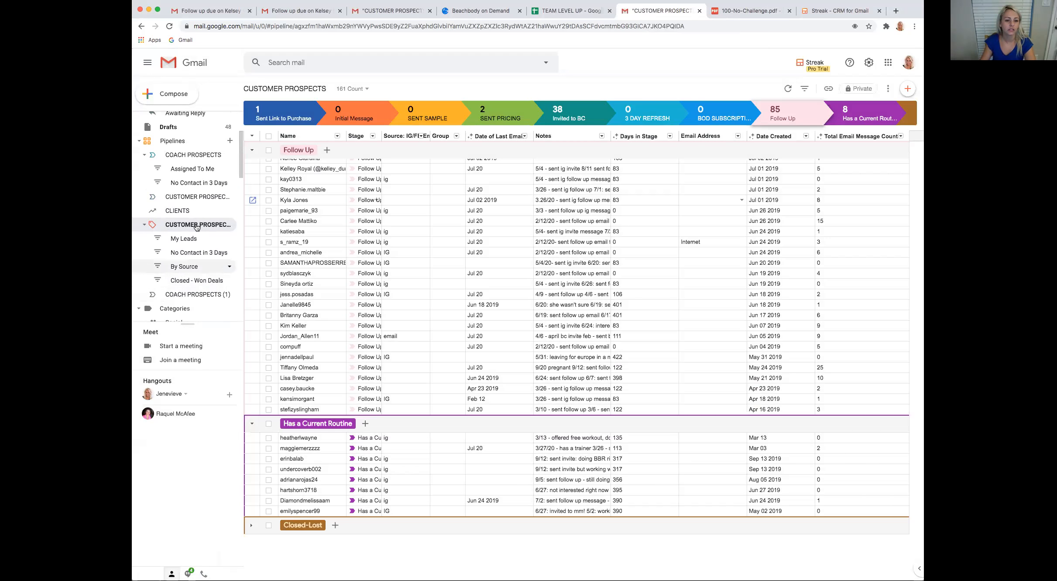
left_click(197, 156)
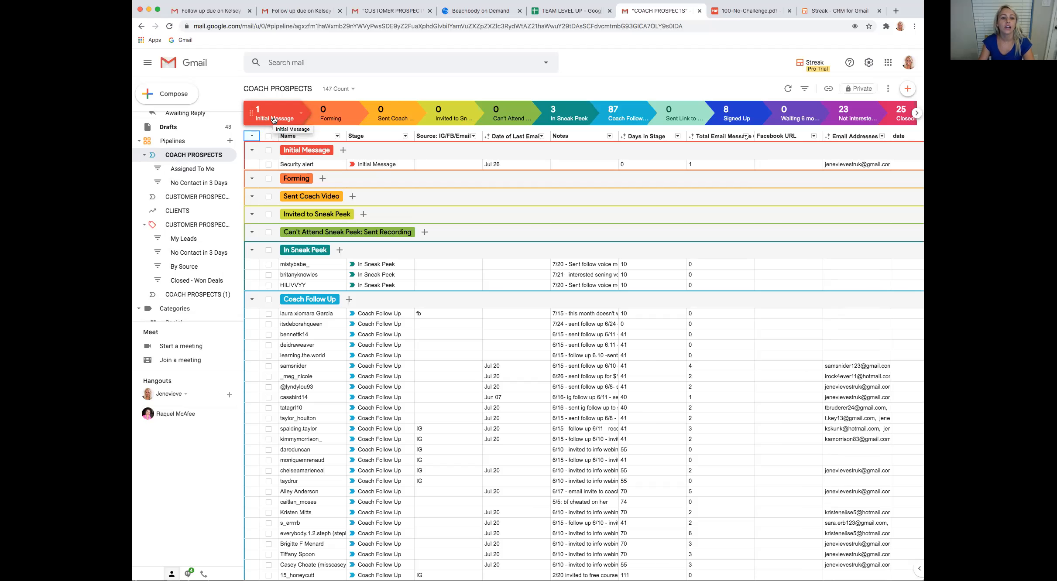
Delete the Forming stage in the stage settings of the COACH PROSPECTS pipeline
left_click(360, 116)
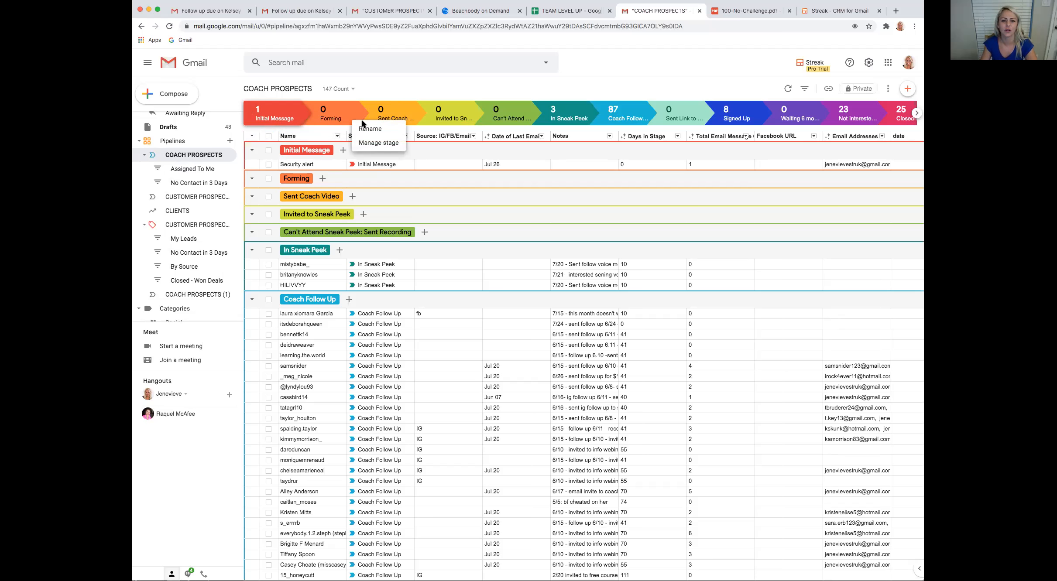
left_click(387, 143)
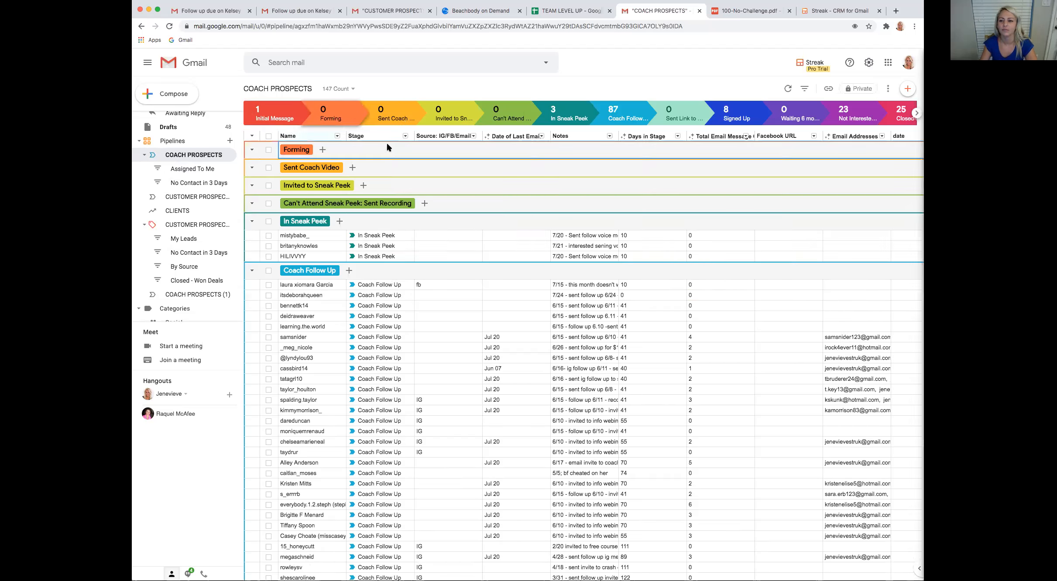
left_click(895, 171)
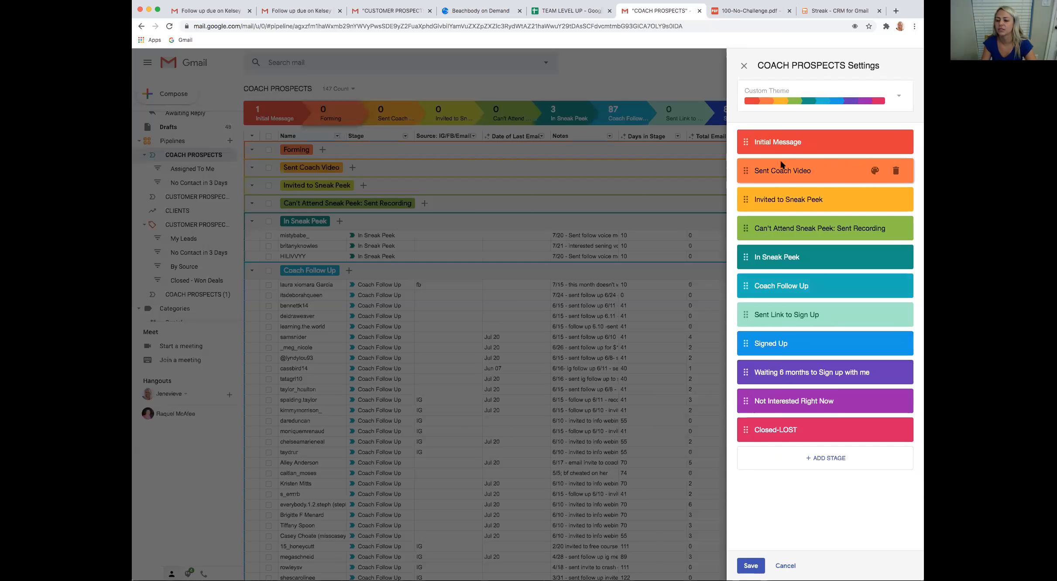
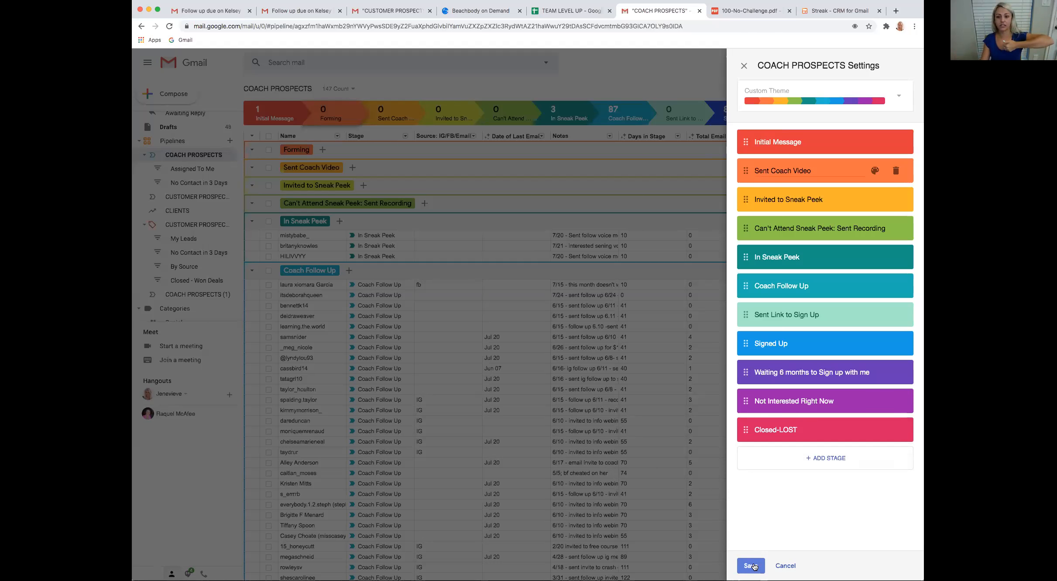
Save the COACH PROSPECTS stage changes and add a box with the prospect's name to the Sent Coach Video stage
left_click(752, 567)
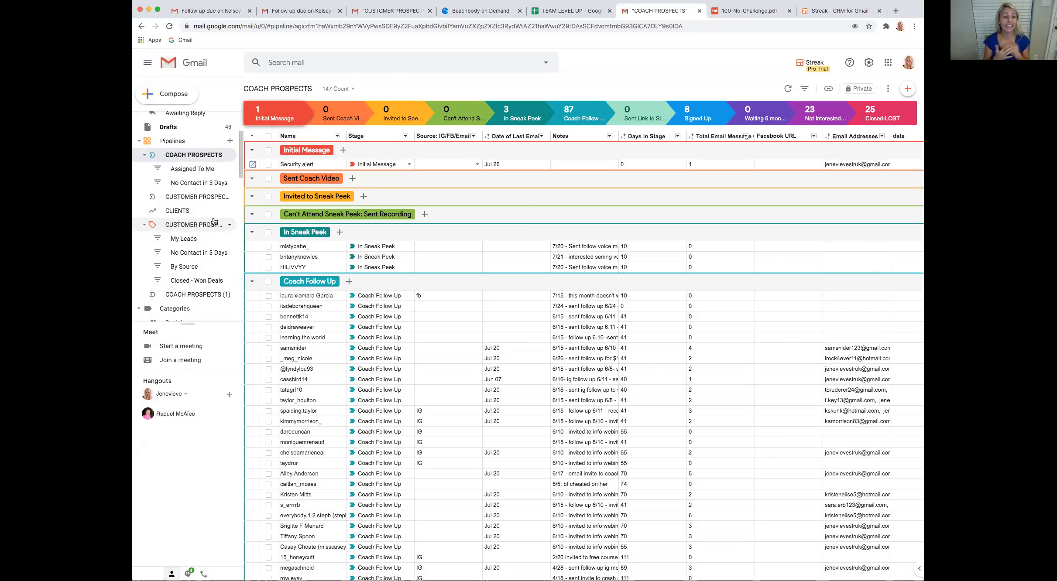
left_click(353, 180)
type("RA")
type("RACHE")
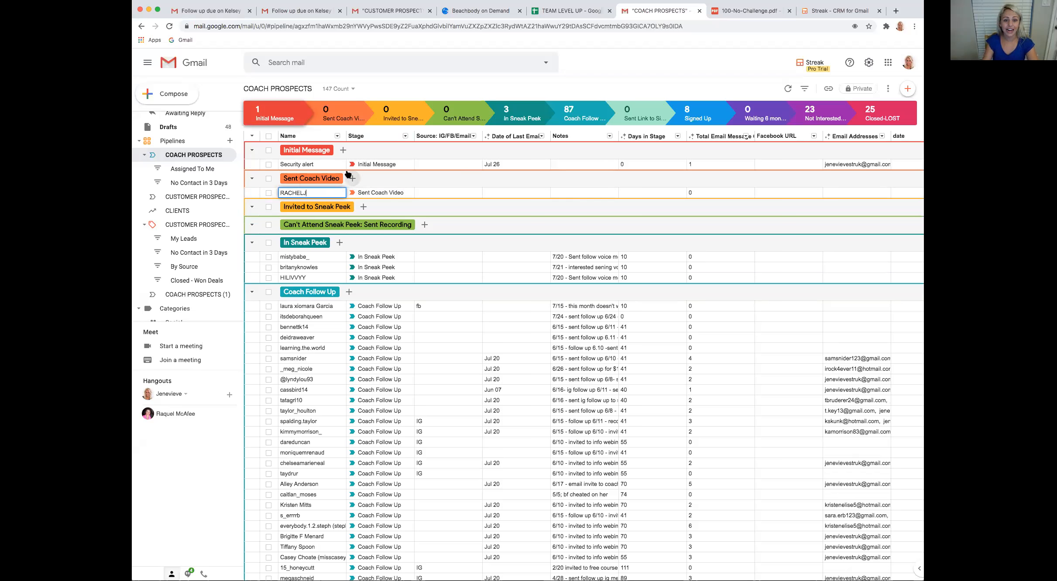
Open the new prospect's box and enter the note "7/25 - Invited"
left_click(253, 193)
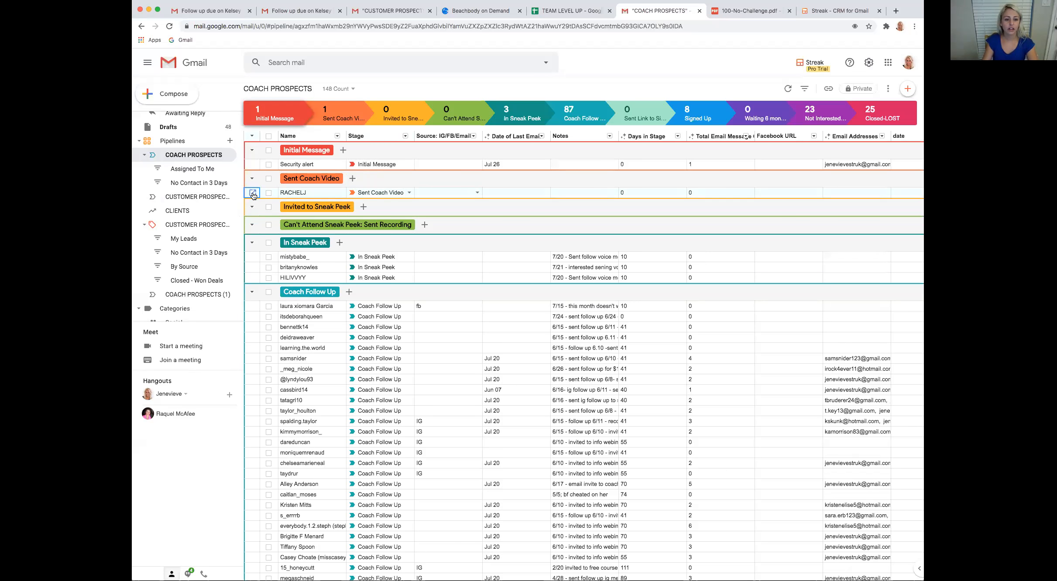
left_click(252, 193)
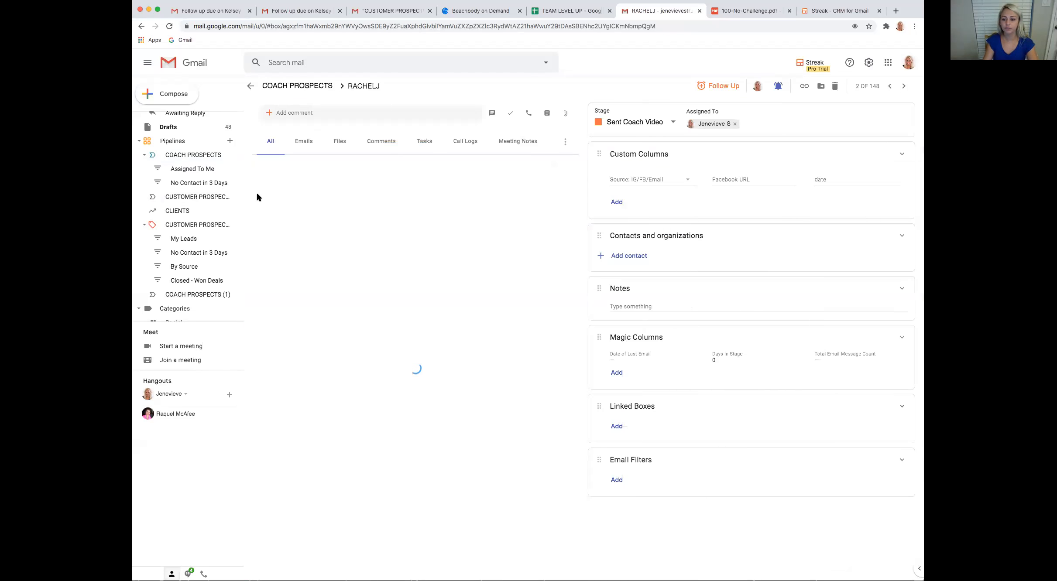
left_click(616, 318)
type("7")
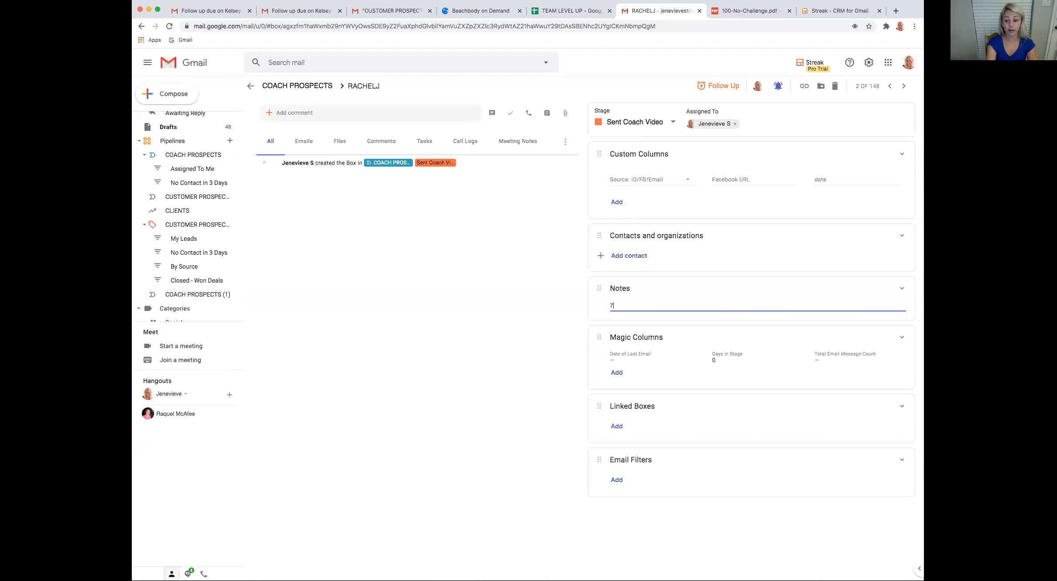
type("/25 - Invited")
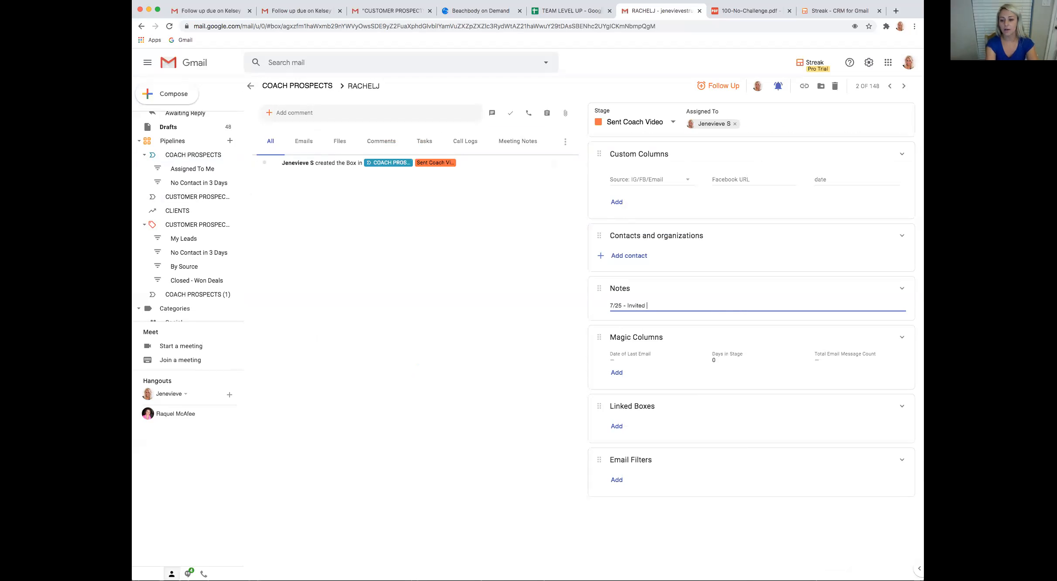
Add "7/26 - sent coach video , says she can watch it tonight" above the first note and set a follow-up reminder for tomorrow
left_click(611, 306)
key("Return")
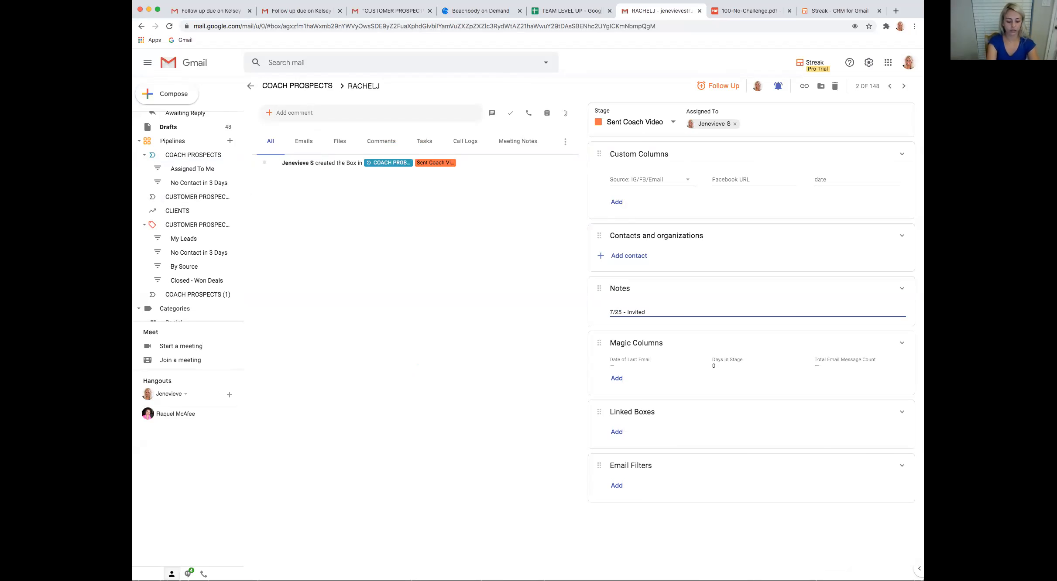
type("7/26 - sent coach bi")
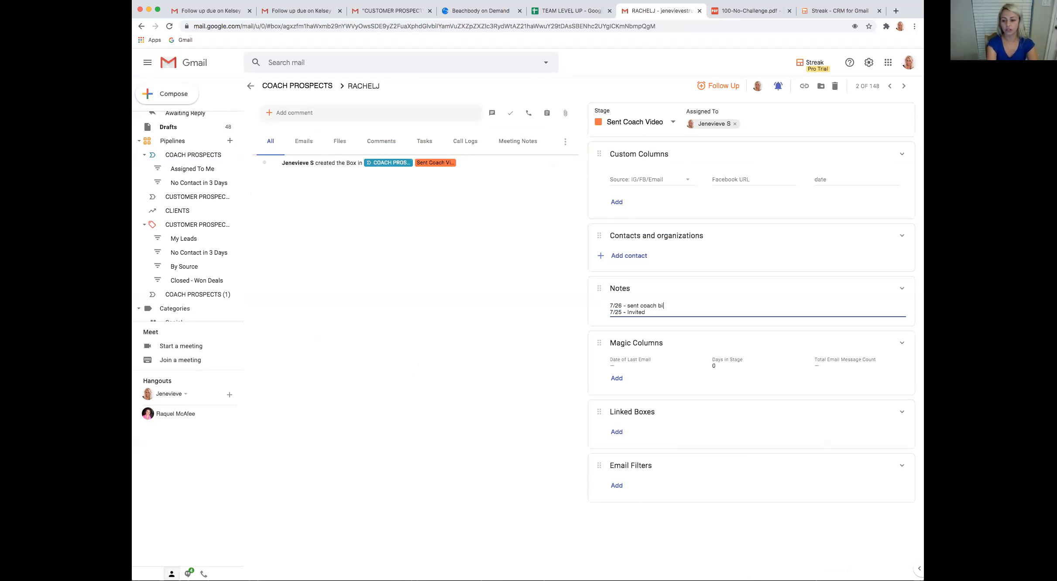
type("vod")
key("BackSpace")
key("BackSpace")
key("BackSpace")
type("ideo , says she cant wa")
key("BackSpace")
key("BackSpace")
key("BackSpace")
key("BackSpace")
type("watch it tonight")
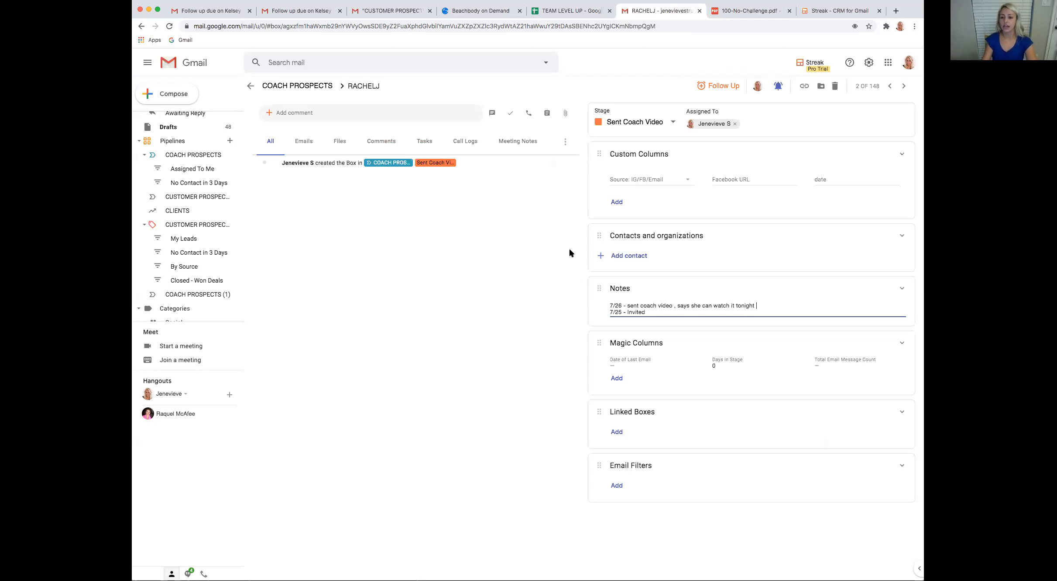
left_click(722, 87)
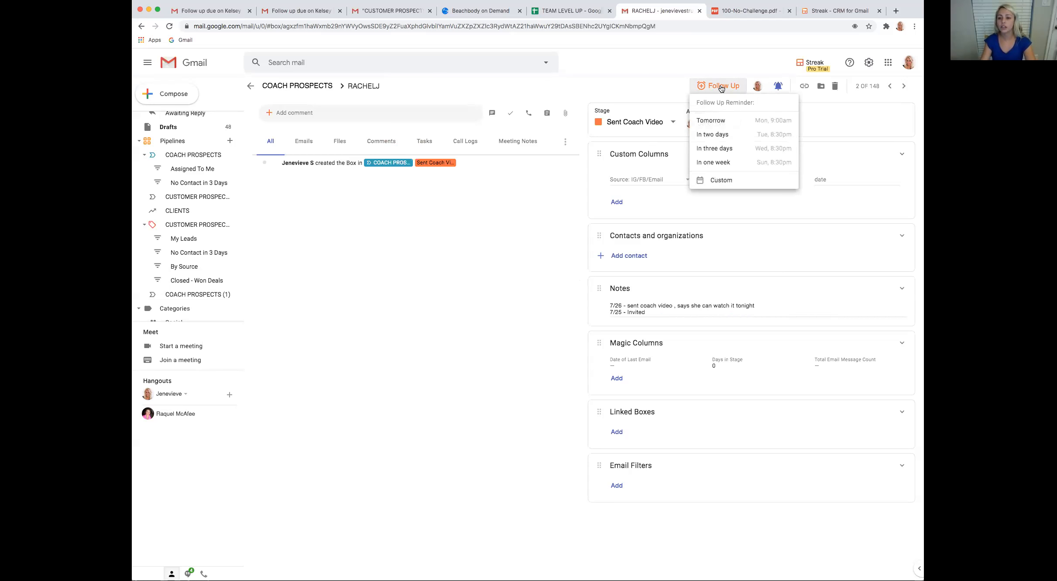
left_click(731, 124)
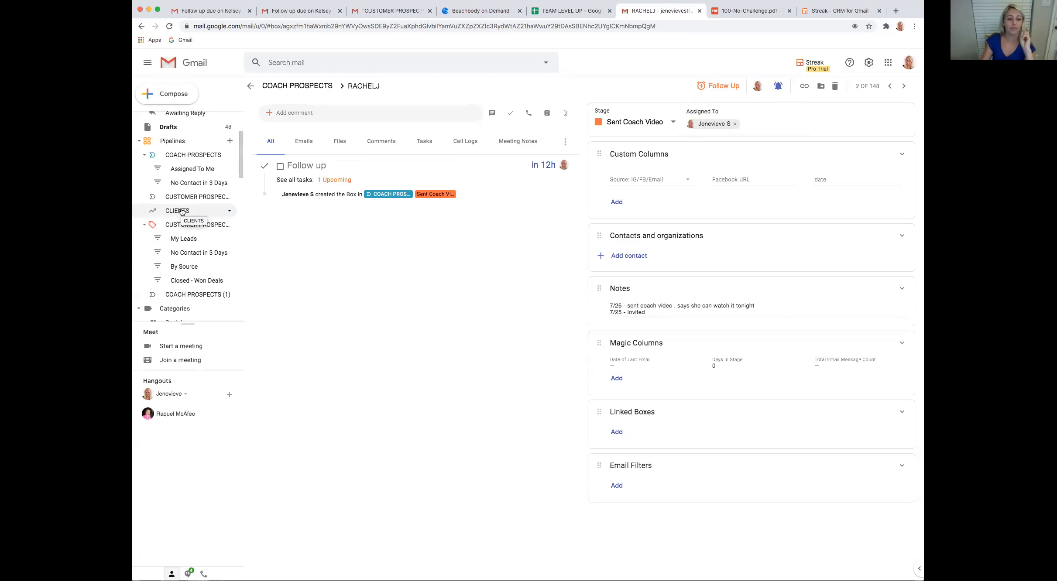
View the CLIENTS pipeline, return to COACH PROSPECTS and bring up its pipeline options, including creating a similar pipeline
left_click(182, 211)
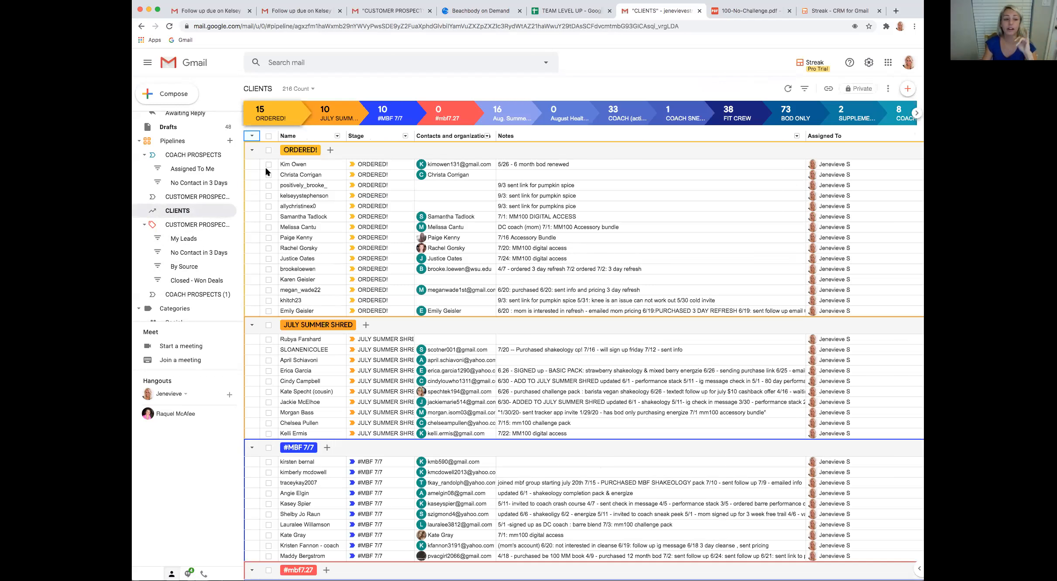
scroll(196, 193, "up", 1)
left_click(188, 158)
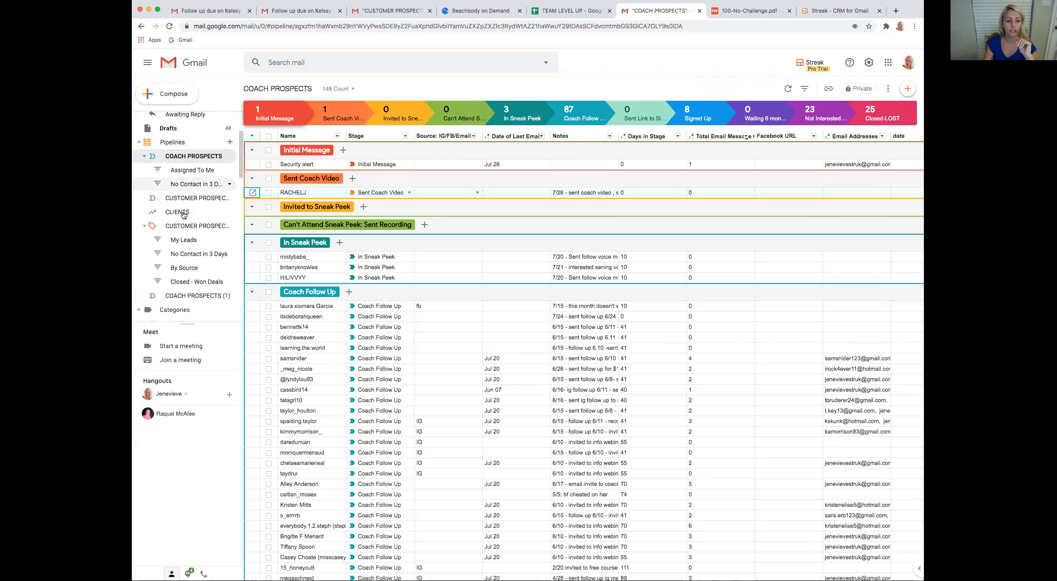
right_click(190, 158)
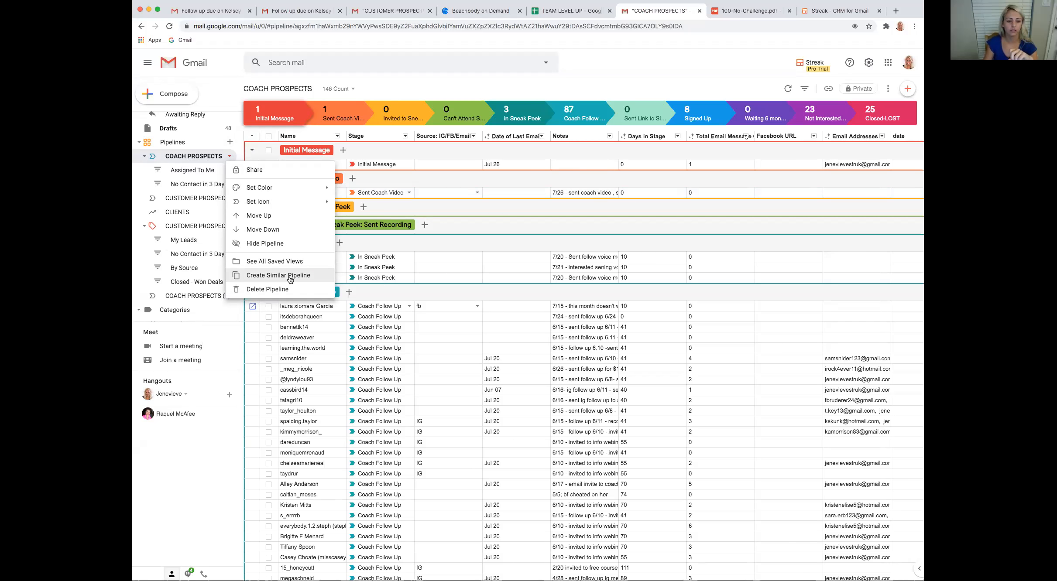
Review the CLIENTS pipeline's stages in its stage settings, close them without saving, and look through the clients in each stage
left_click(186, 213)
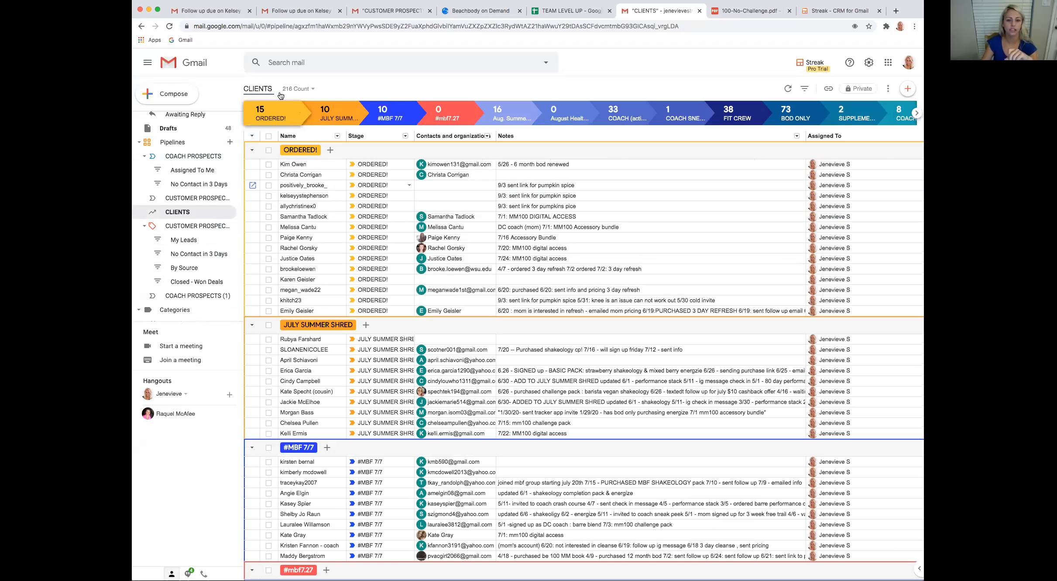
double_click(376, 88)
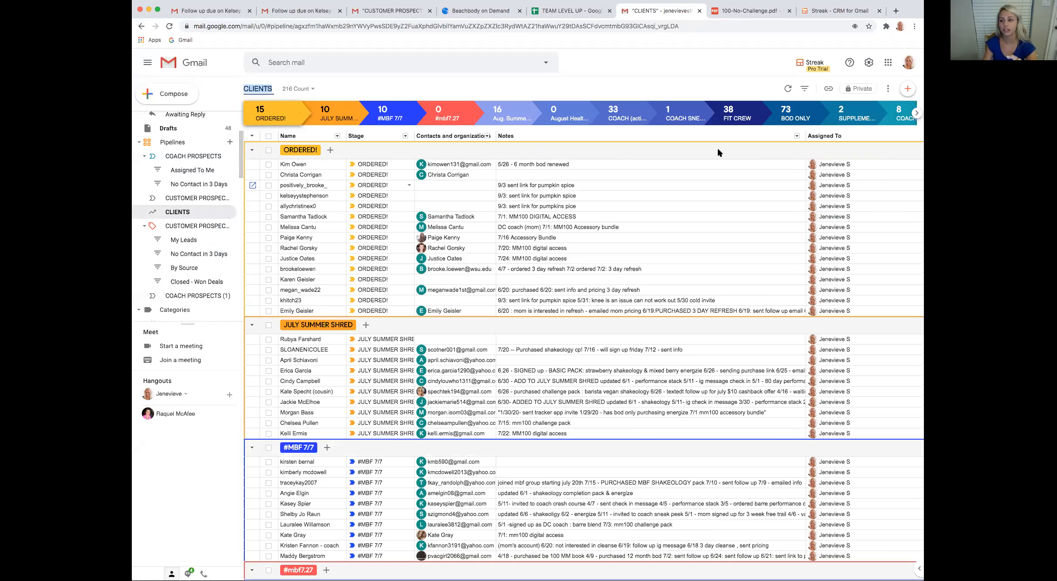
left_click(916, 115)
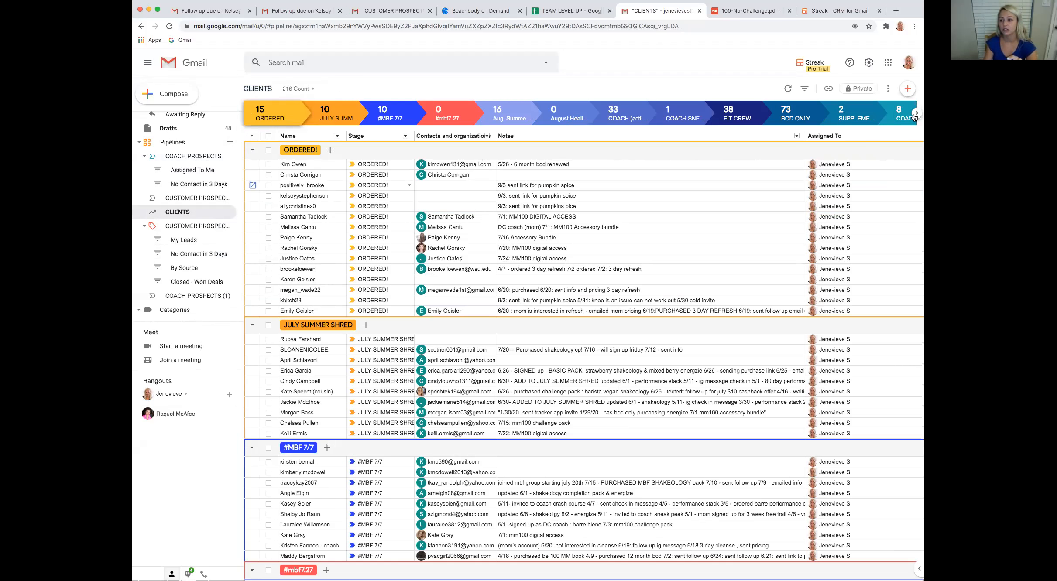
left_click(907, 113)
left_click(889, 147)
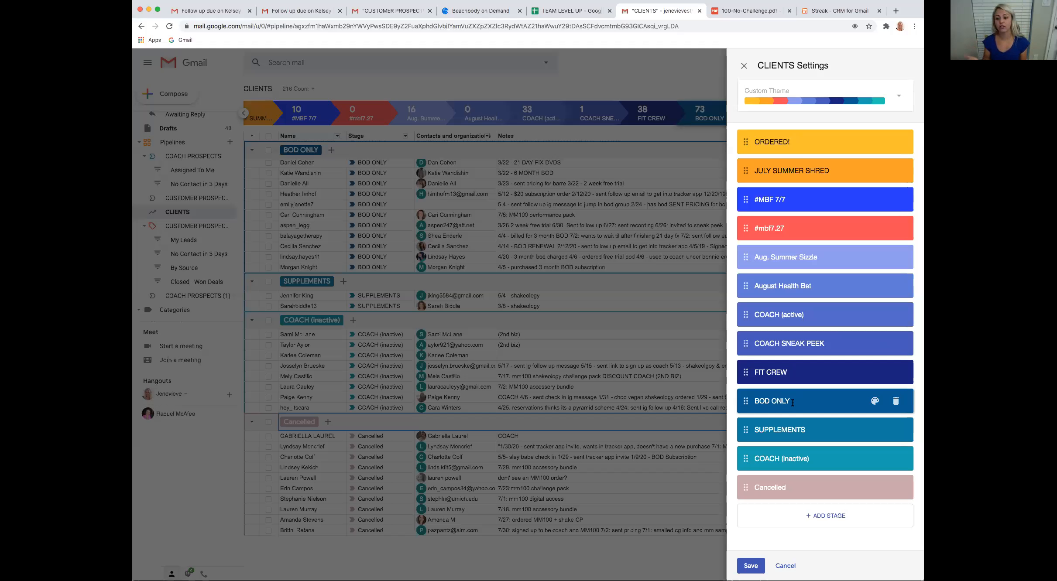
left_click(805, 430)
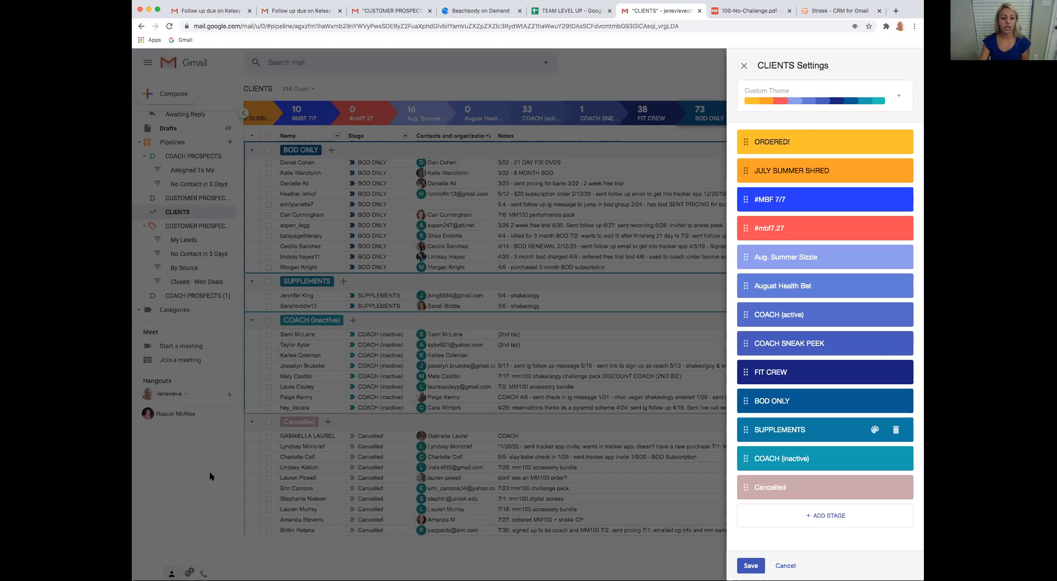
left_click(343, 343)
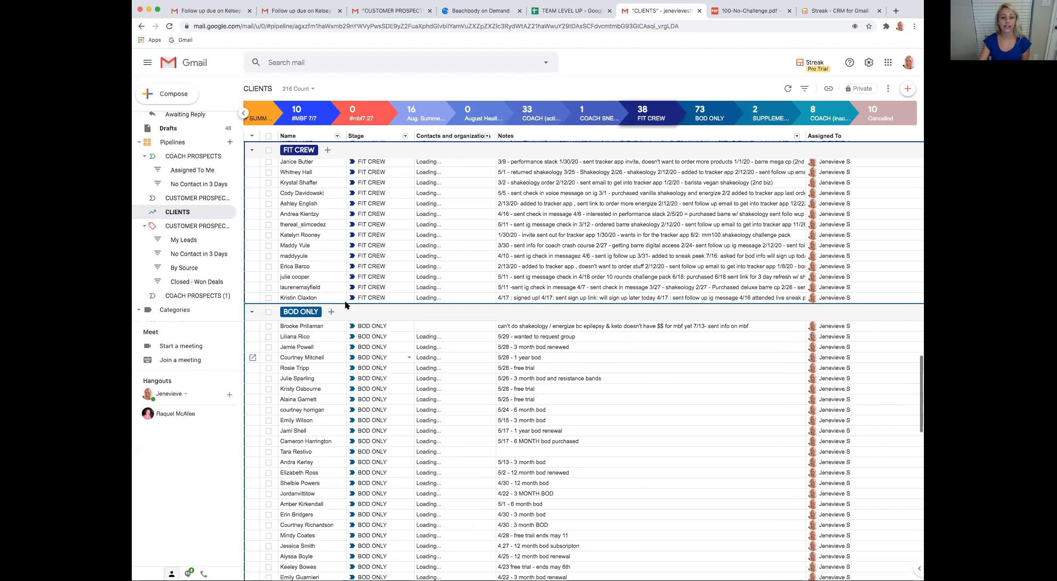
scroll(346, 302, "up", 12)
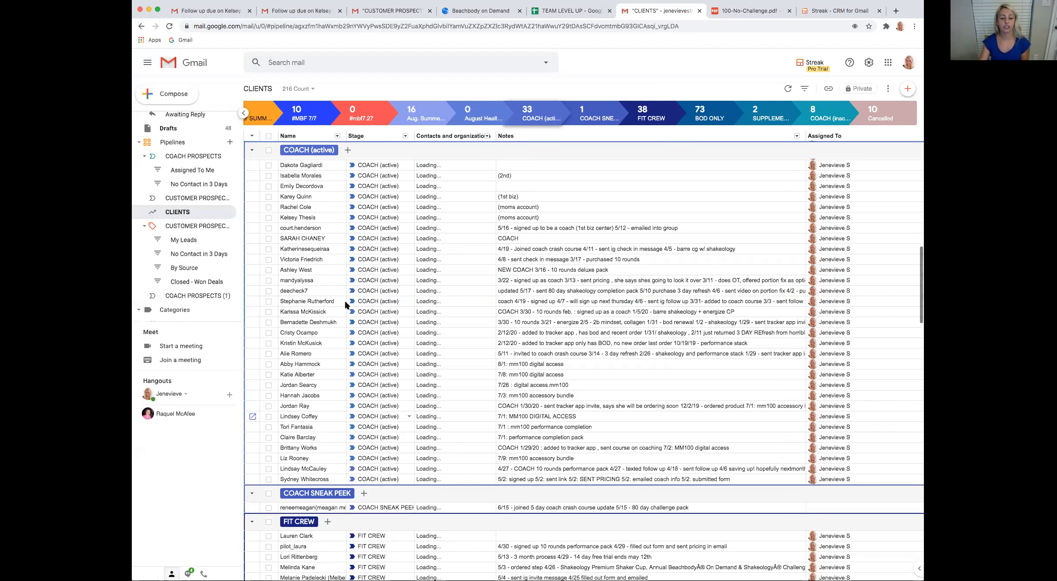
scroll(346, 305, "up", 12)
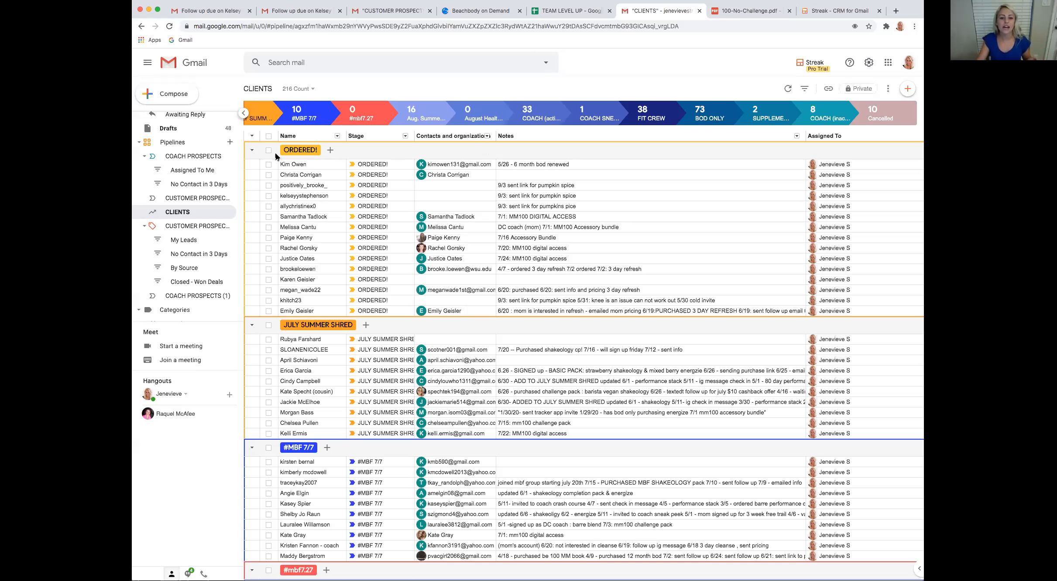
Select all clients in the JULY SUMMER SHRED stage and start a mail merge to them
left_click(269, 325)
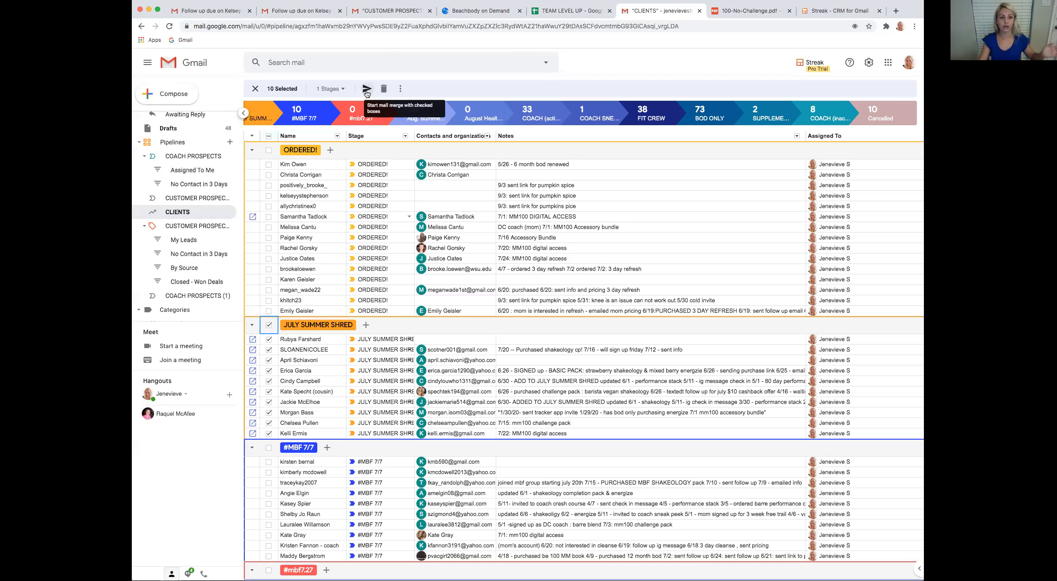
left_click(269, 325)
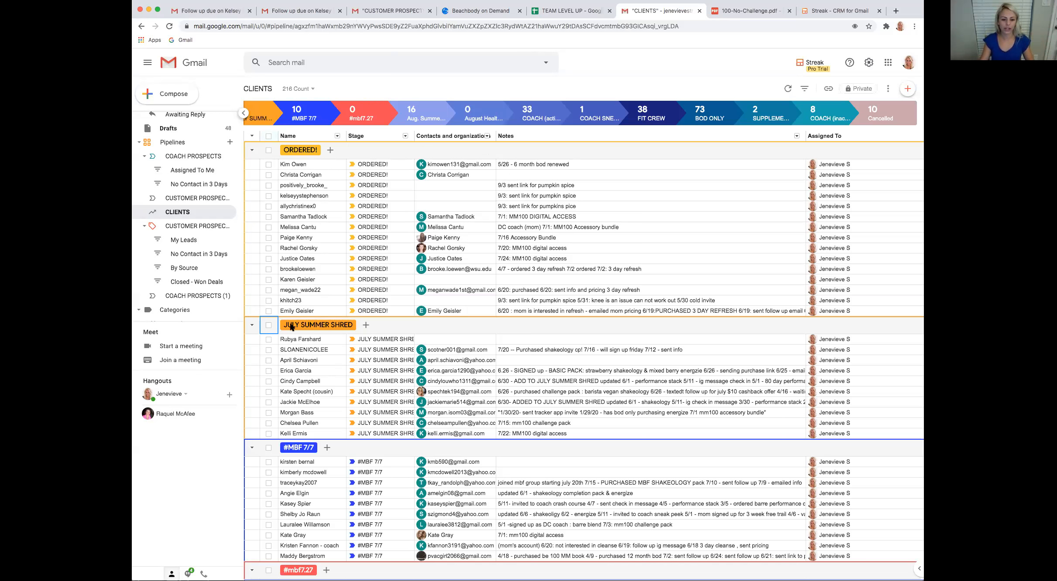
left_click(269, 325)
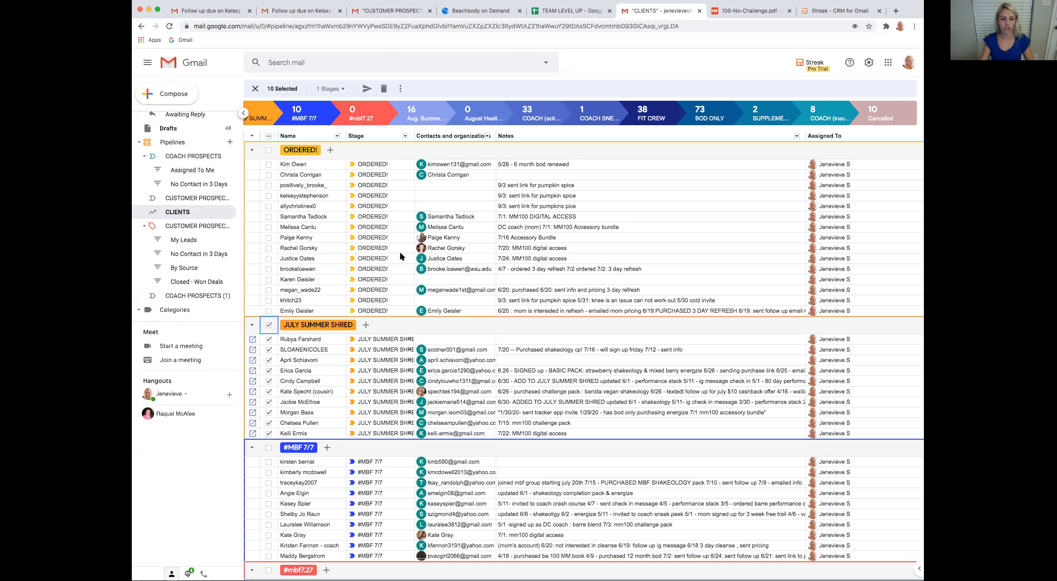
left_click(366, 89)
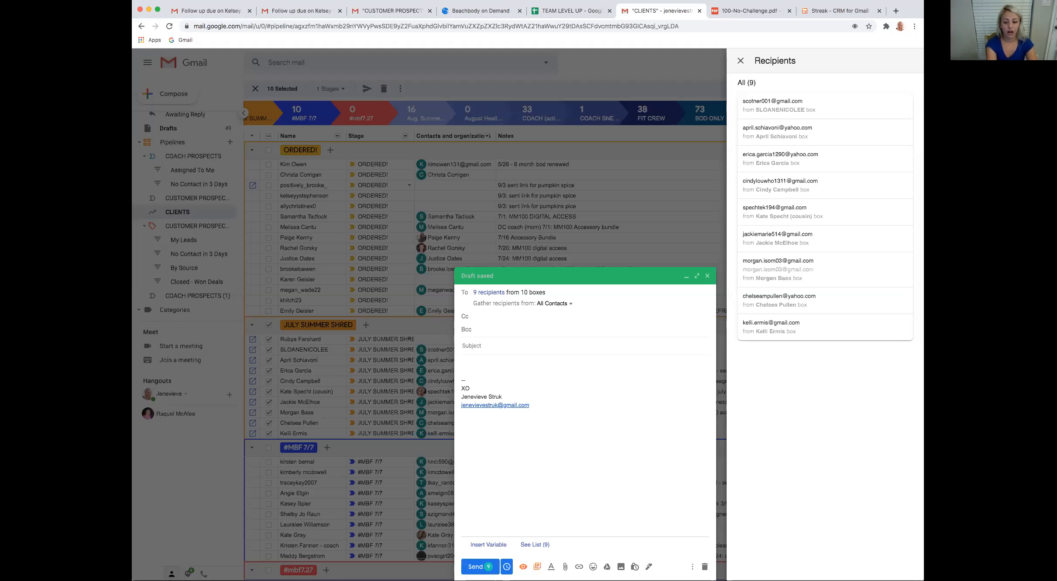
type("August is around ")
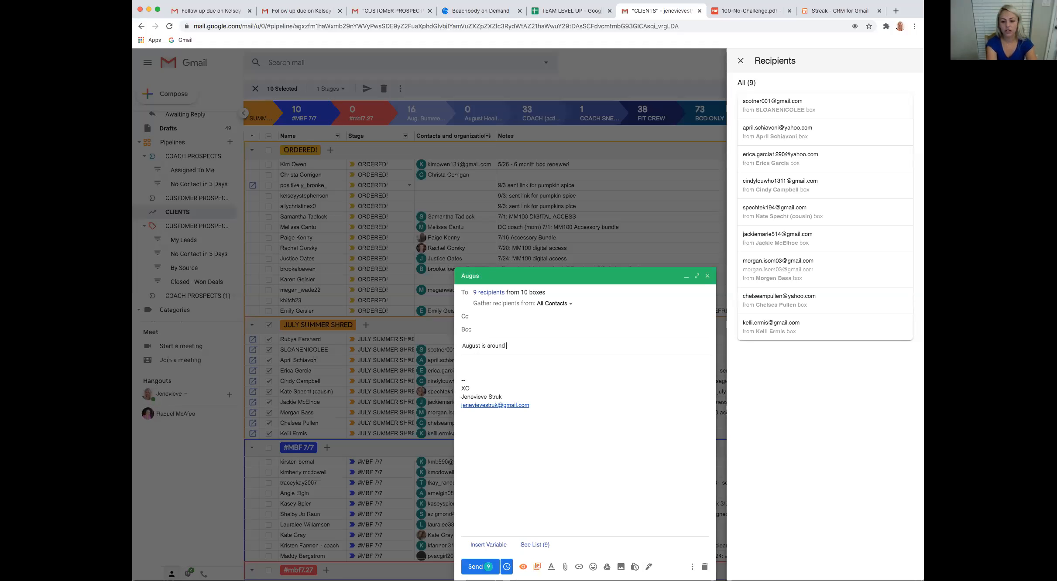
type("the corning!")
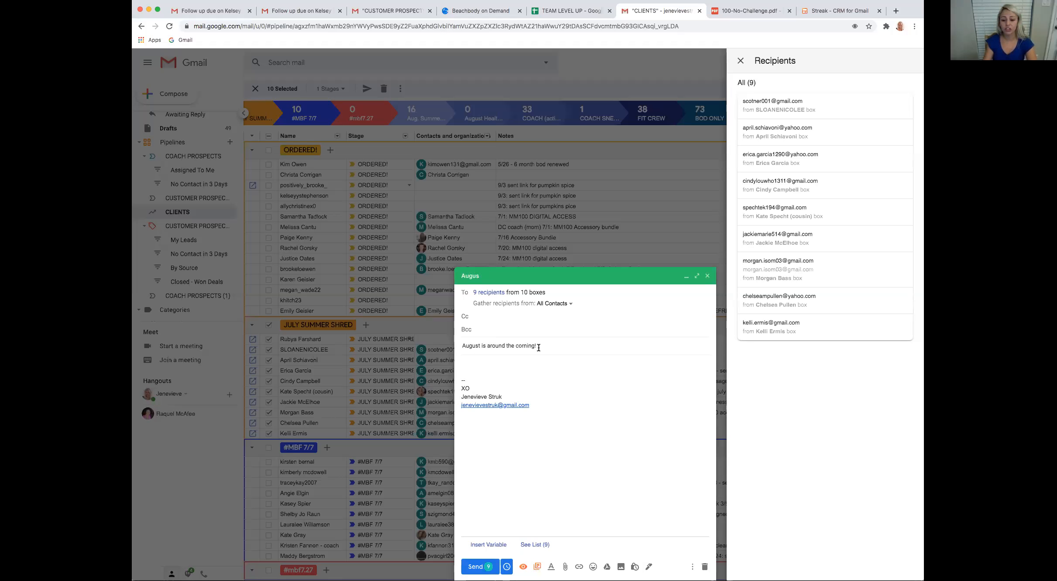
Set the mail merge's subject to "SUNDAY NIGHT CHECK IN!"
key("super+a")
type("SUNDAY")
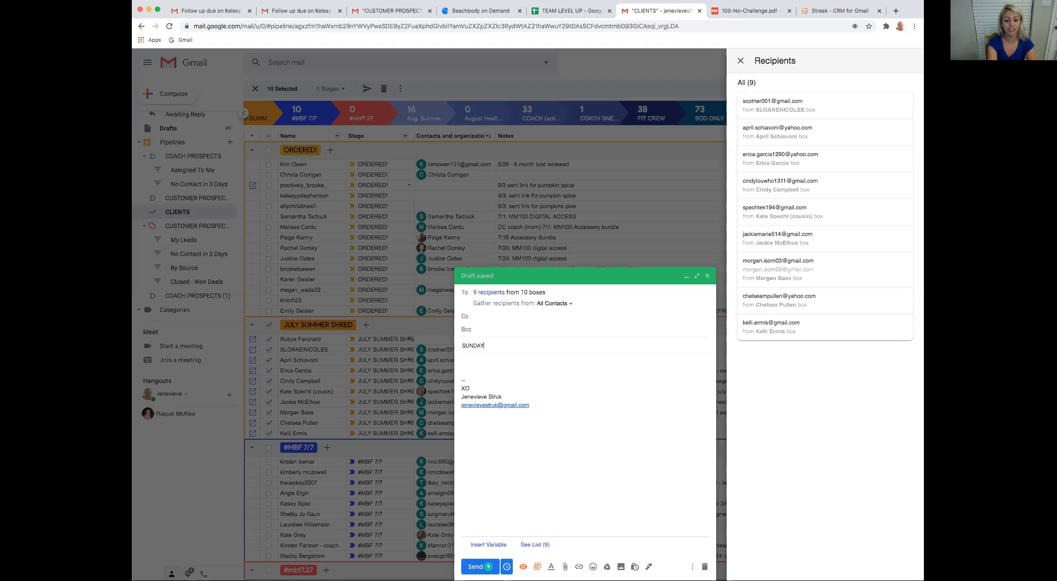
type(" NIGHT")
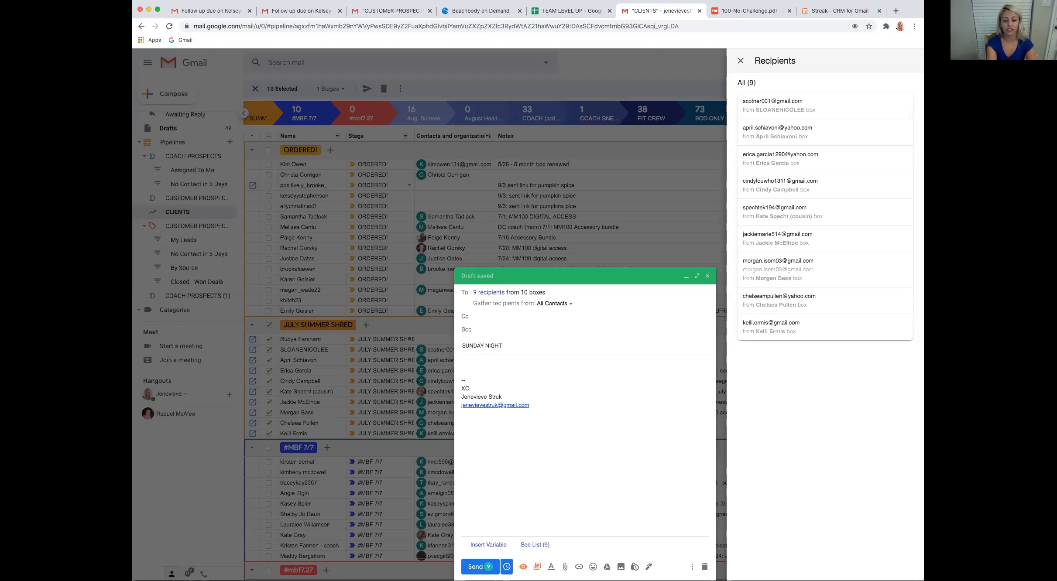
type(" CHECK IN!")
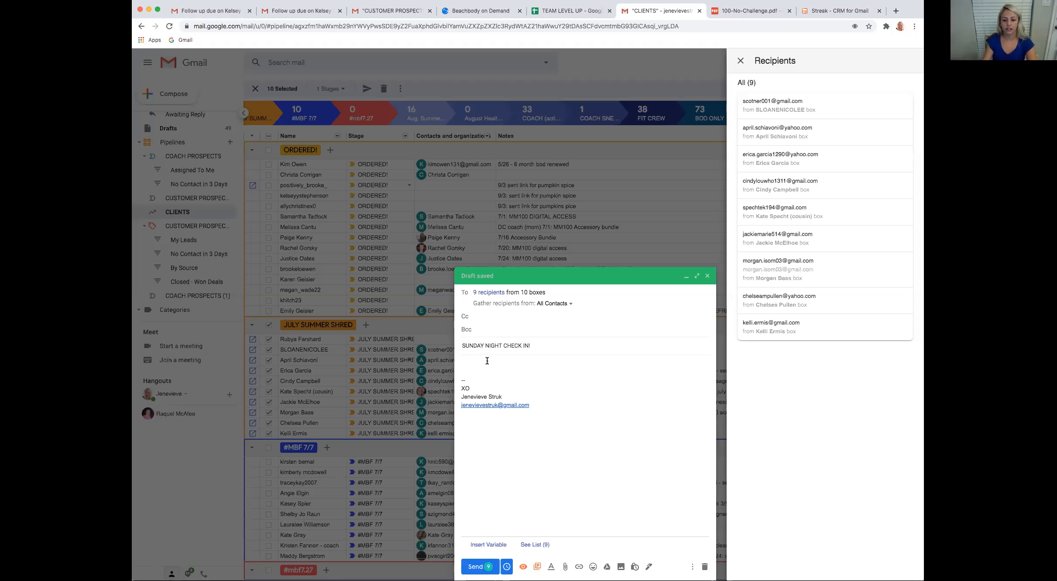
type("Hey love")
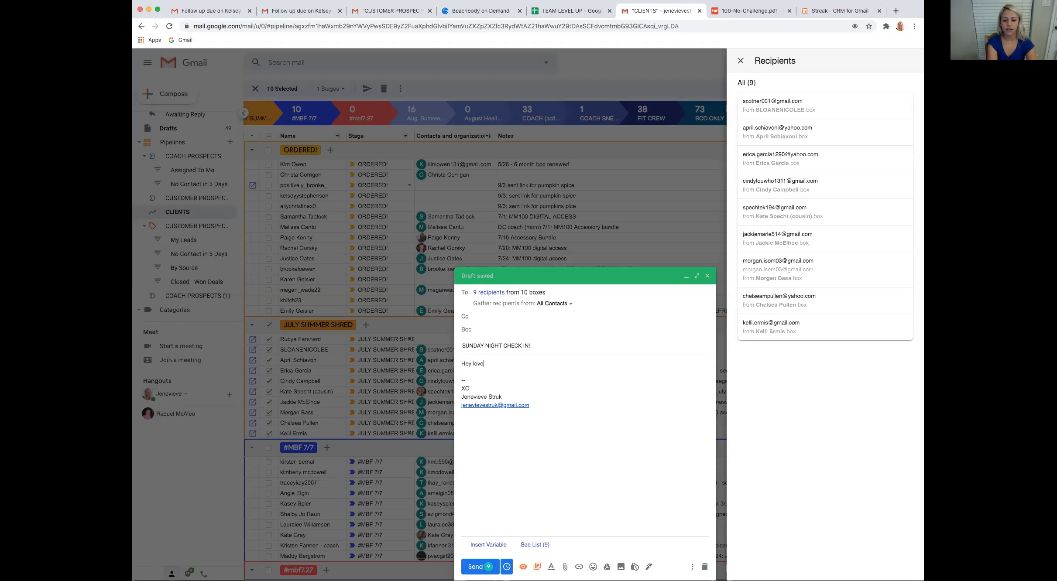
type("s")
type("! How")
type("s your sunday? Did you")
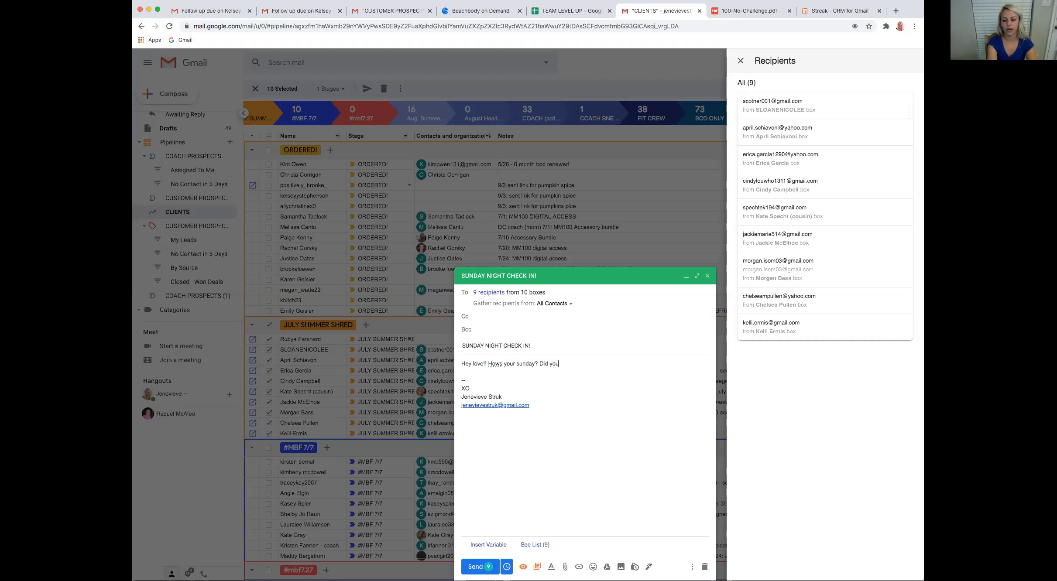
type(" meal prep./.... I'm watching yuou")
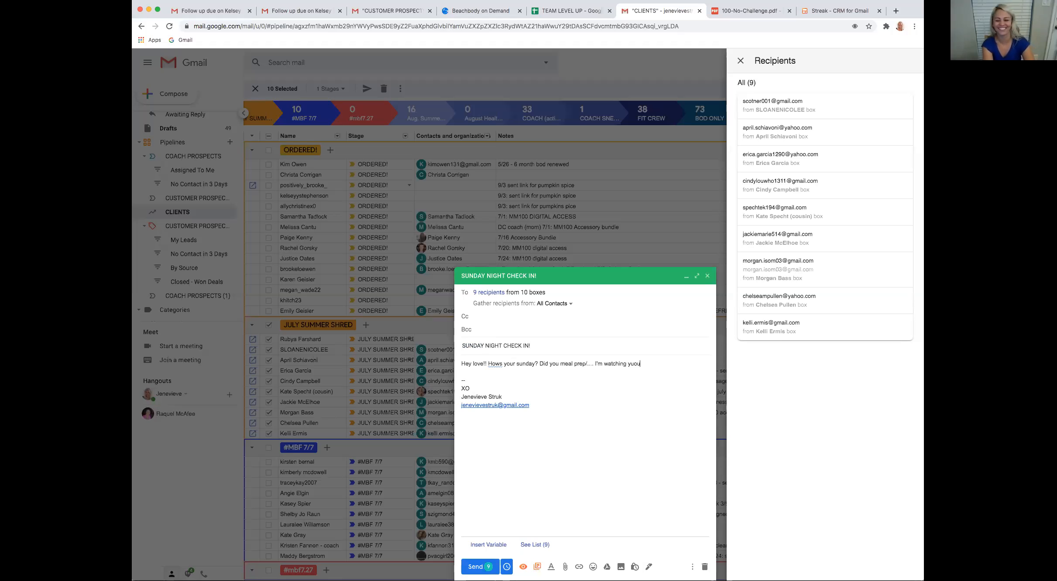
Write the message "Hey love!! Hows your sunday? Did you meal prep/.... I'm watching you" above the email signature
key("BackSpace")
key("BackSpace")
key("BackSpace")
type("ou")
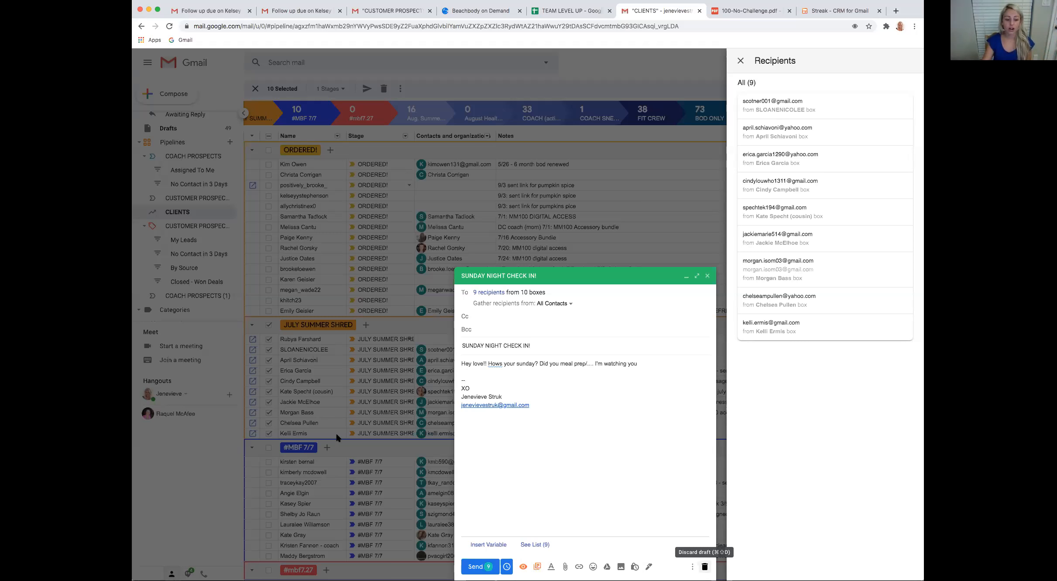
Discard the Sunday check-in draft and start a mail merge that includes all clients in the COACH (active) stage
key("super+shift+d")
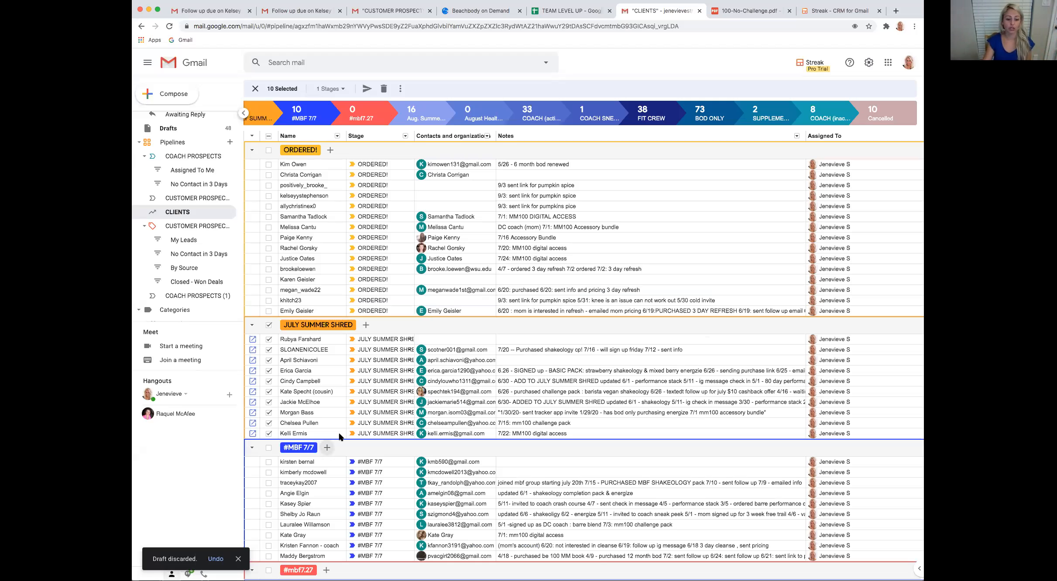
scroll(340, 437, "down", 10)
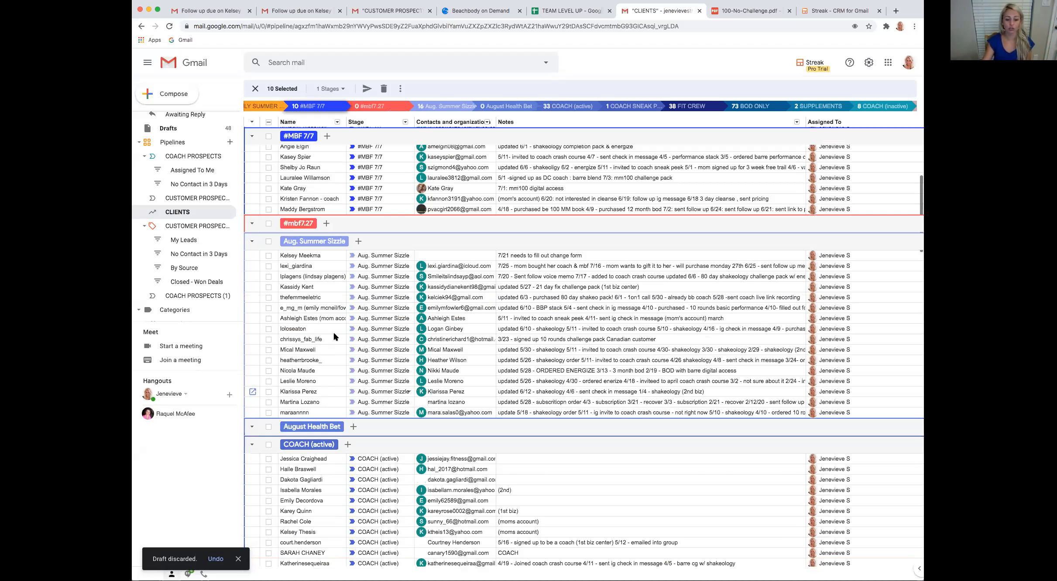
scroll(344, 306, "down", 7)
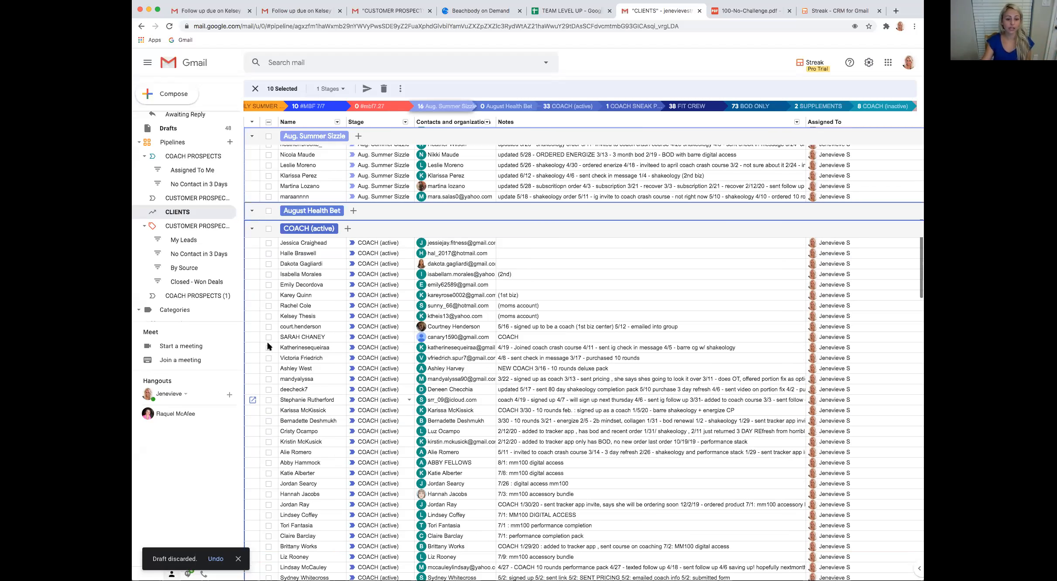
scroll(310, 345, "up", 4)
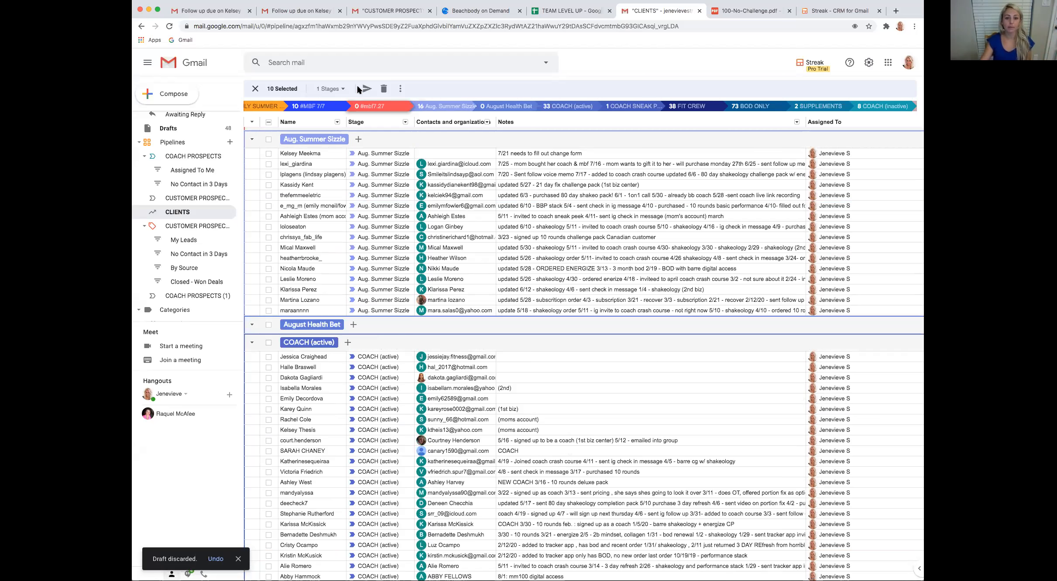
left_click(268, 343)
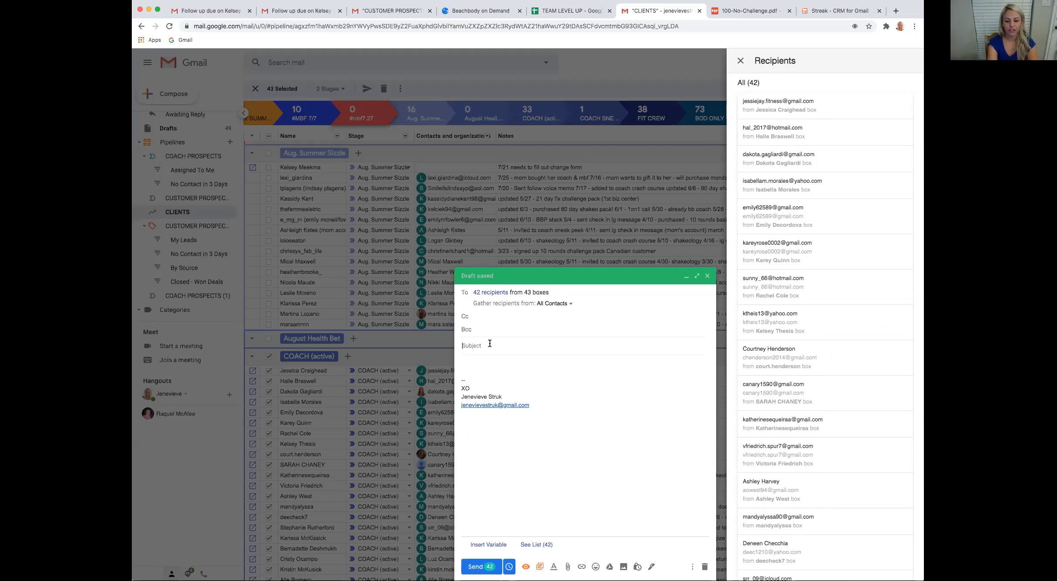
Set the new mail merge's subject to "Team Call Reminder"
type("Team Call Reminder")
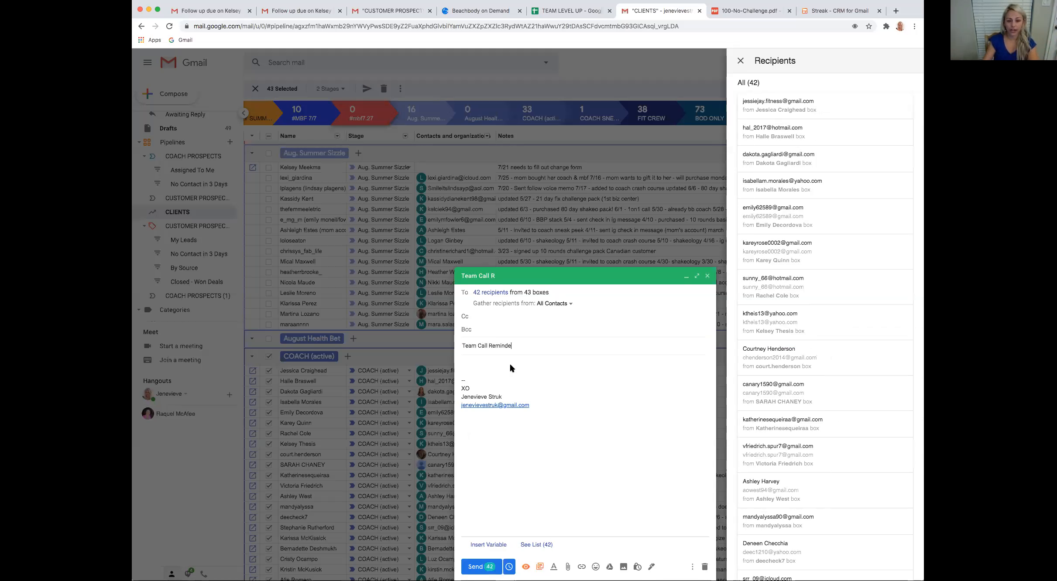
Write "tonight be there be" as the message above the email signature, and discard the mail merge draft
left_click(492, 364)
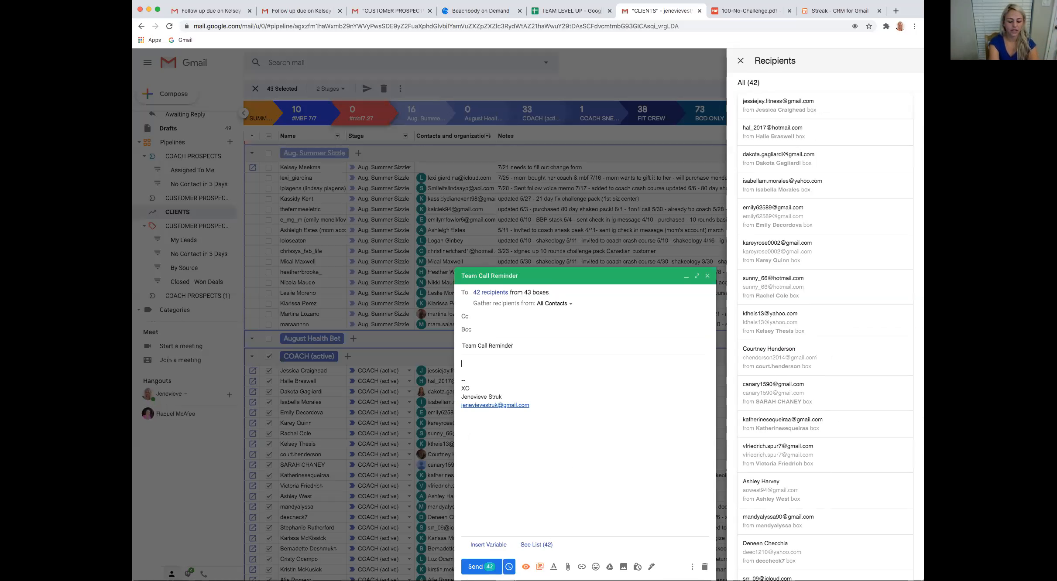
type("tonight be there be aqu")
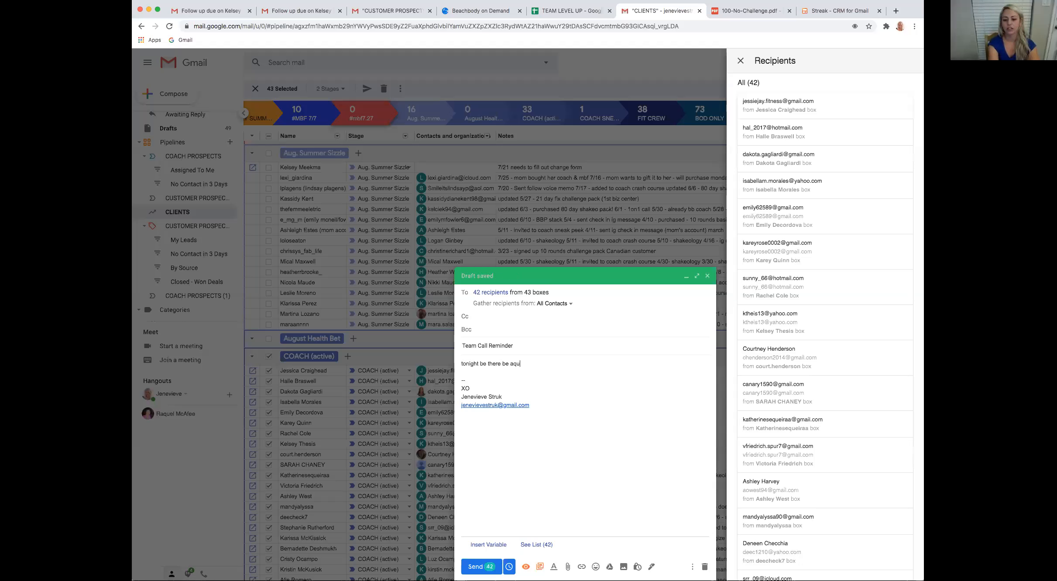
key("BackSpace")
key("BackSpace")
key("BackSpace")
type("s")
key("BackSpace")
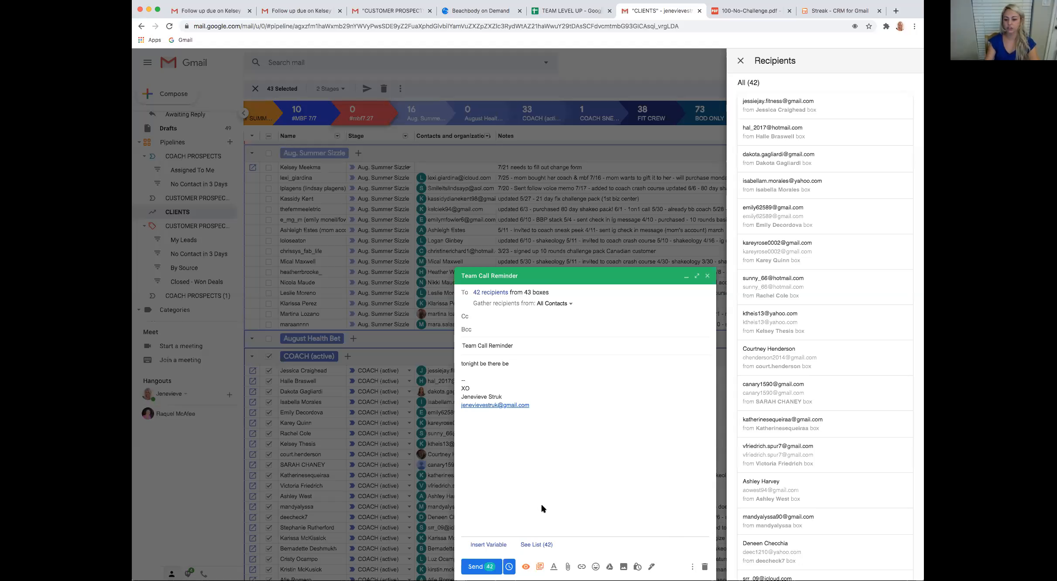
key("super+shift+d")
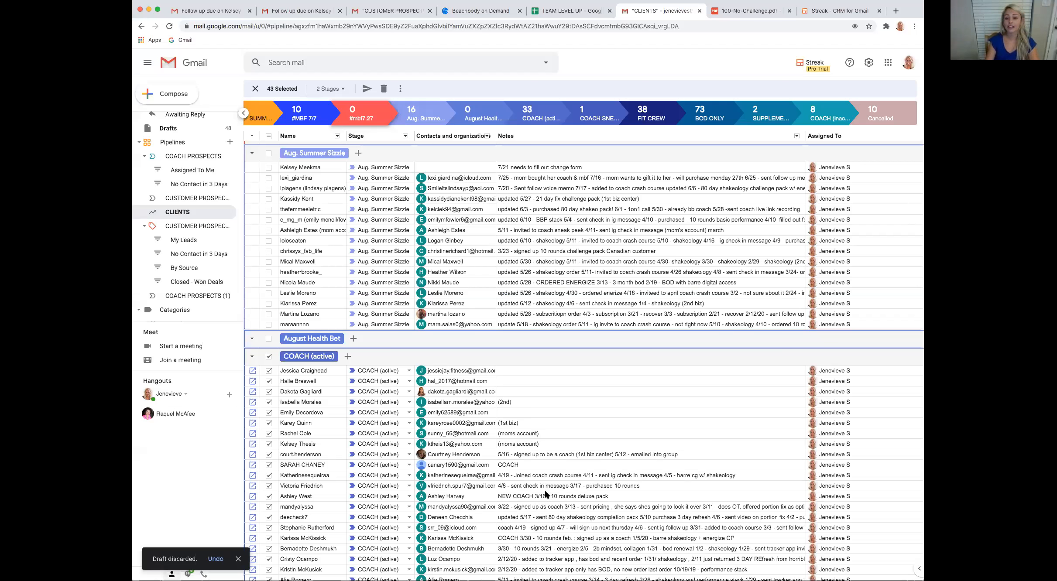
Look through the COACH (active), JULY SUMMER SHRED and ORDERED! stages of the CLIENTS pipeline and return to the inbox
scroll(546, 495, "down", 3)
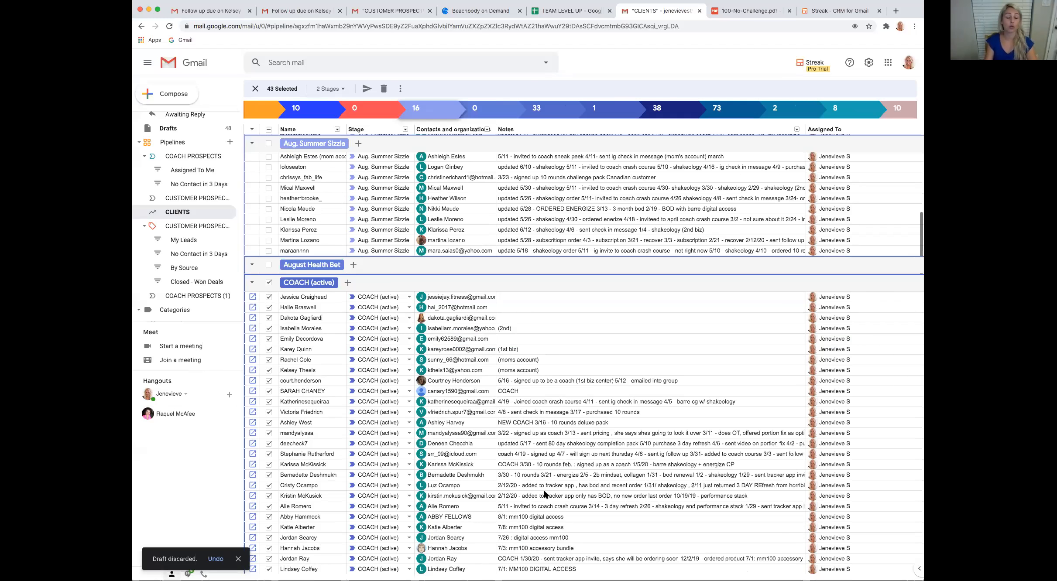
scroll(546, 495, "down", 2)
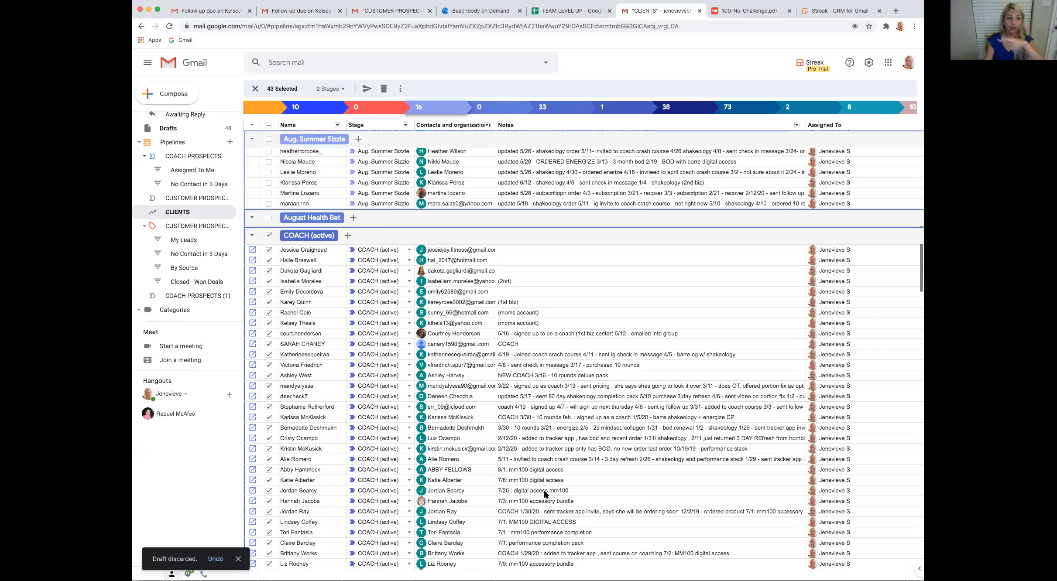
scroll(546, 495, "up", 15)
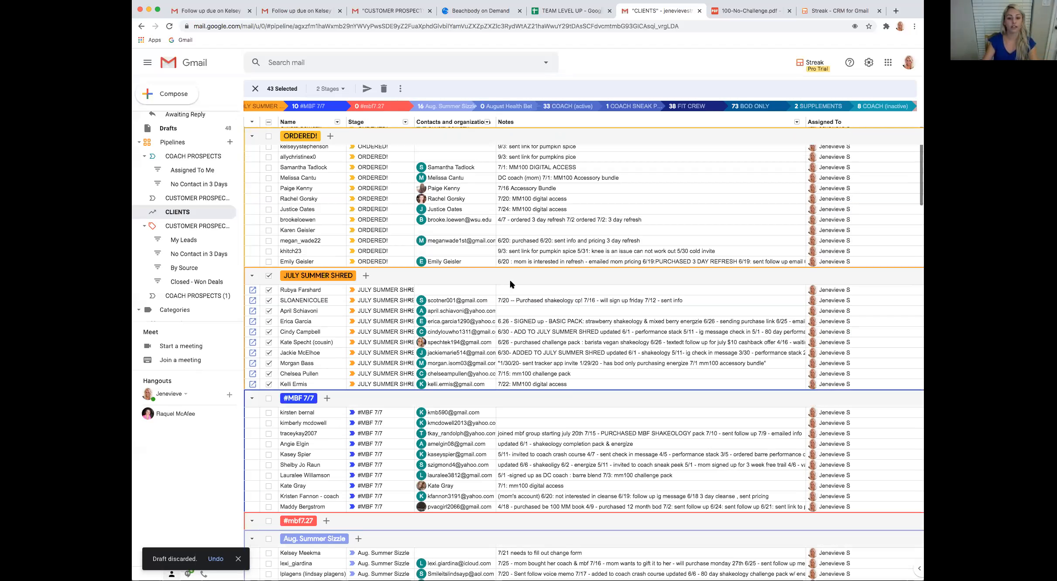
scroll(472, 361, "up", 2)
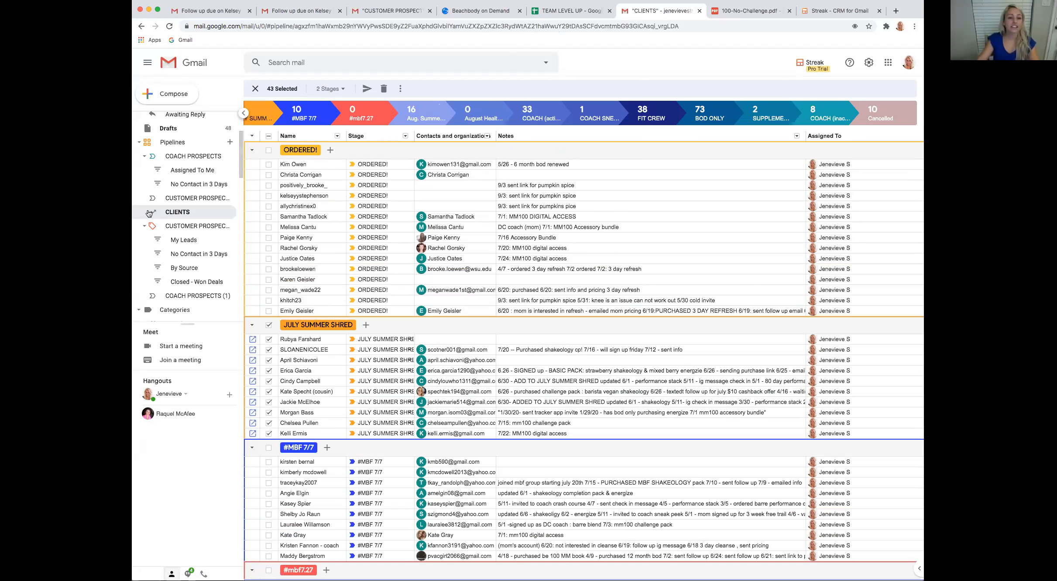
scroll(241, 150, "up", 1)
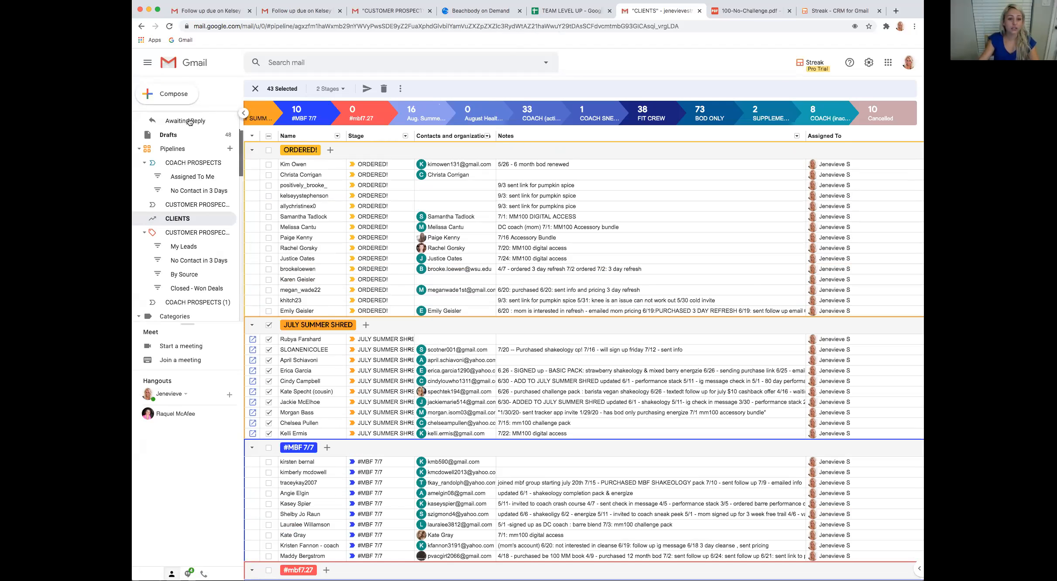
scroll(188, 121, "up", 3)
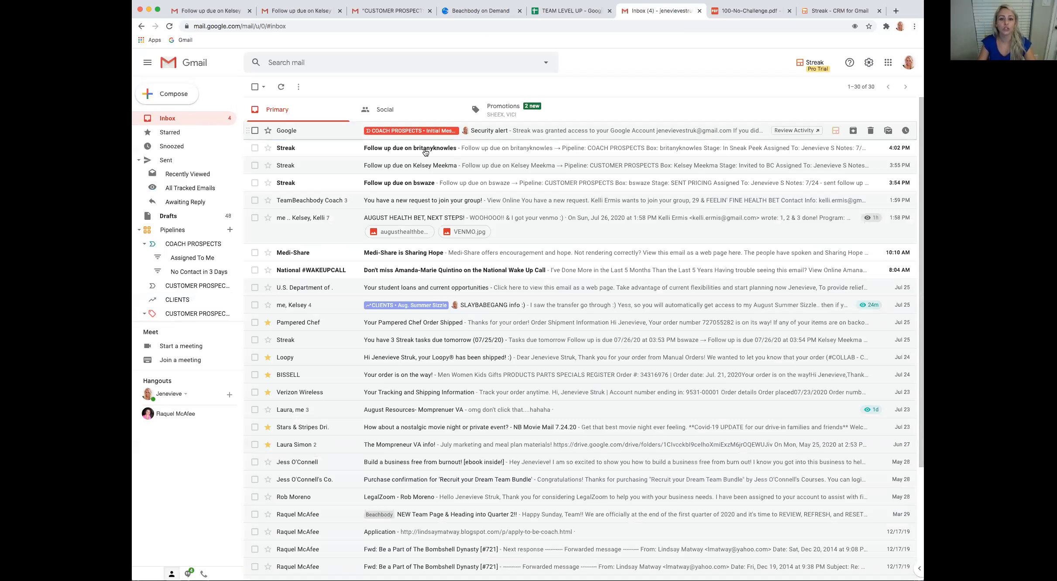
Open the prospect's box from the 3:54 PM follow-up reminder and check the view tracking of its "SLAY BABE GANG INFO :)" email
left_click(404, 183)
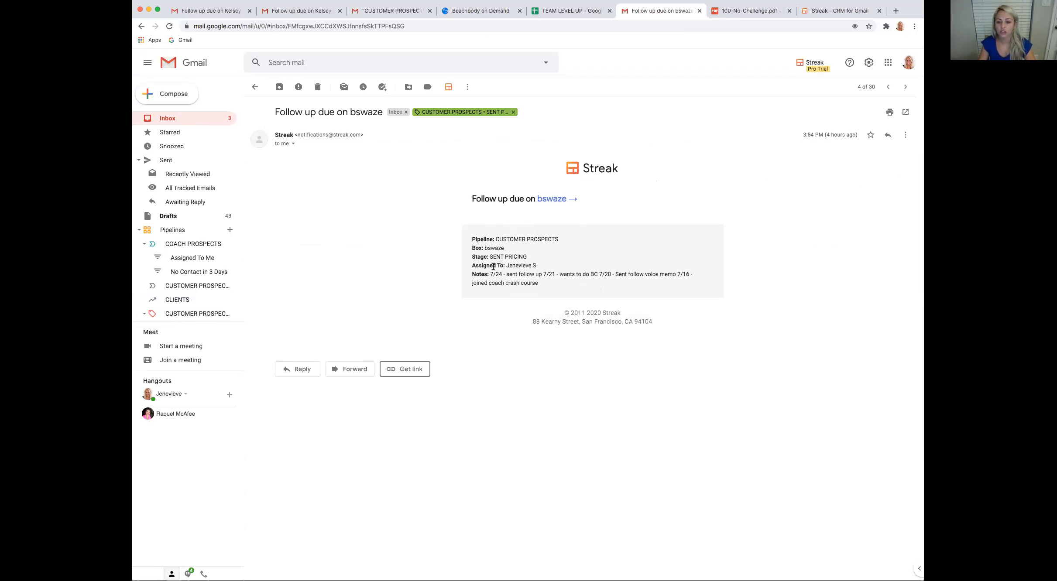
left_click_drag(504, 275, 538, 284)
left_click(553, 199)
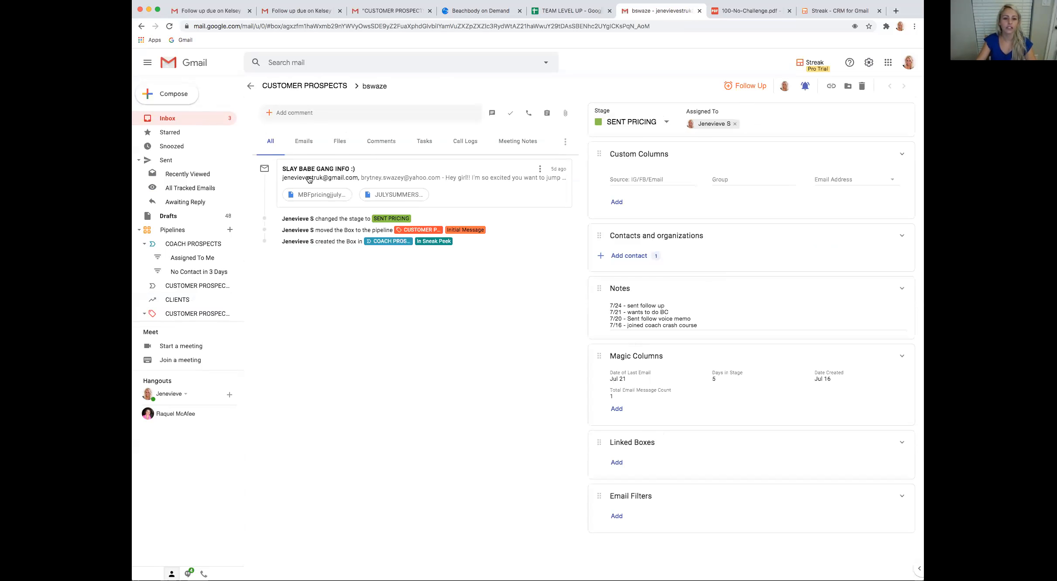
left_click(436, 200)
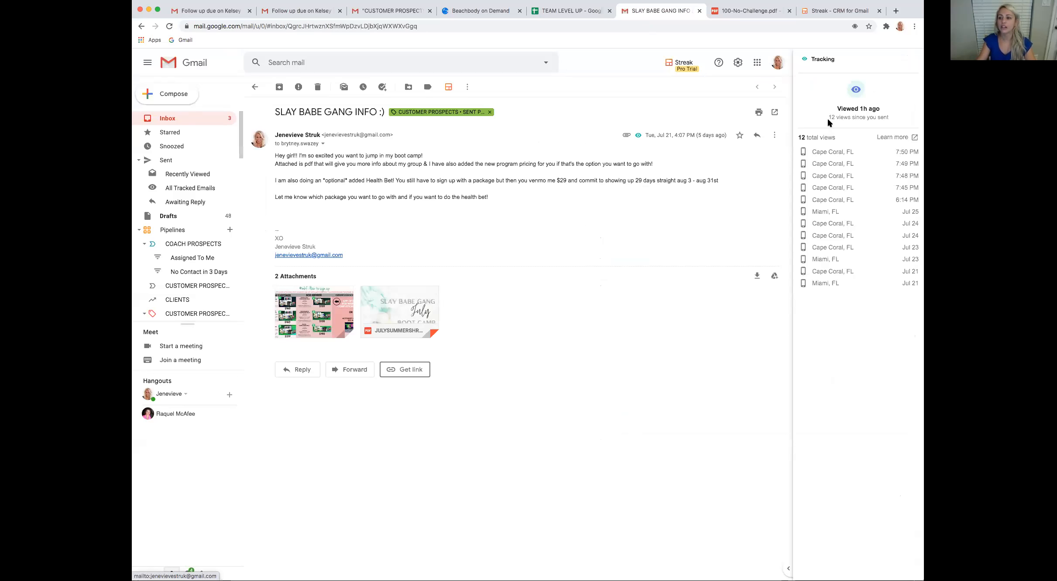
mouse_move(639, 138)
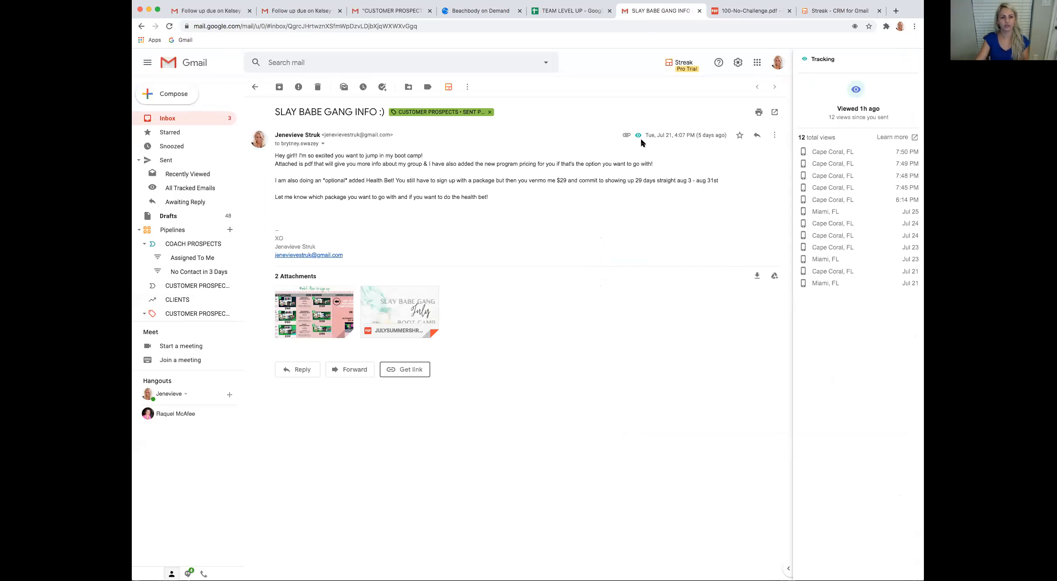
Return to the inbox and, from the "You have 3 Streak tasks due tomorrow" email, open the box with the follow-up due at 04:01 PM
left_click(255, 87)
left_click(250, 86)
left_click(255, 87)
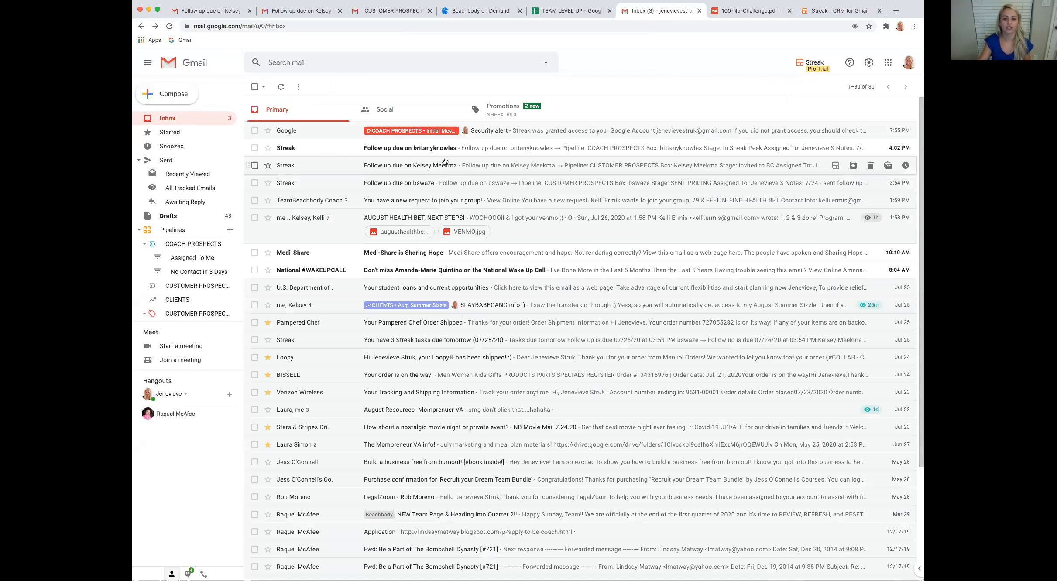
left_click(471, 342)
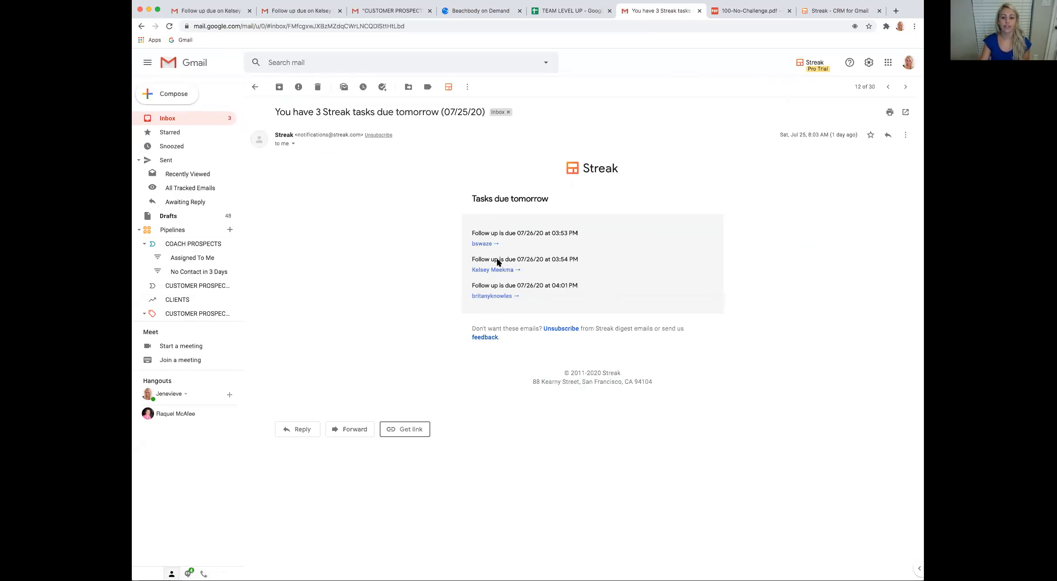
left_click(493, 295)
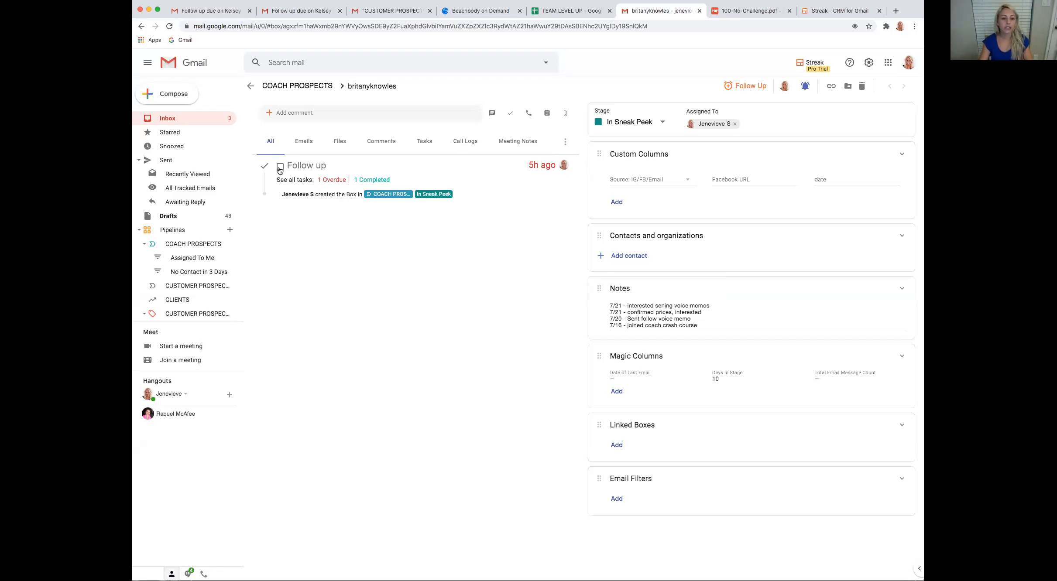
Add "7.26 - sent ig voice memo... she's ignoring me" above the coach prospect's earlier notes and set a new follow-up reminder
left_click(614, 306)
key("Return")
key("Up")
type("7")
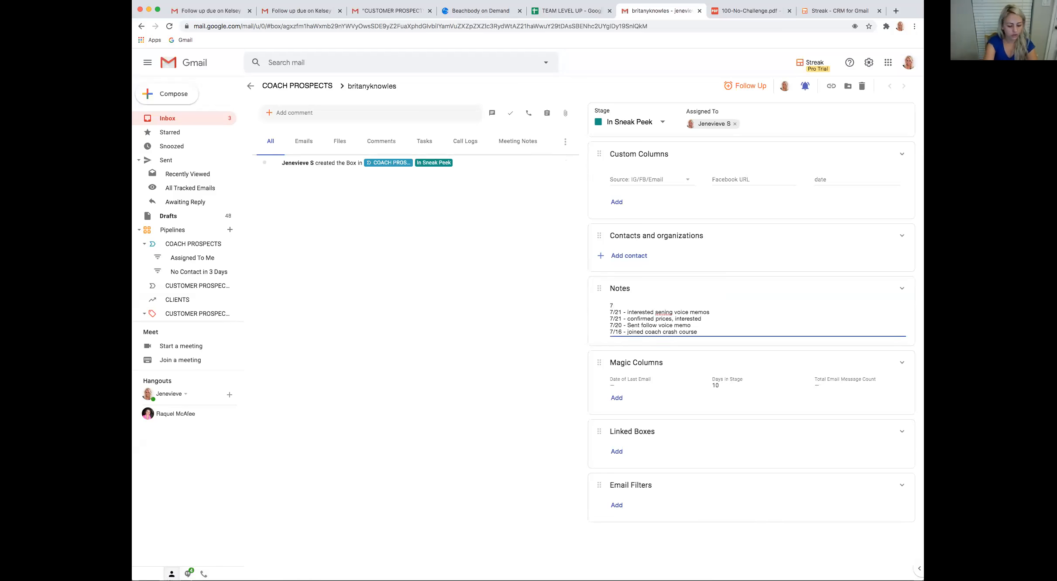
type(".26 - sent ig voice memo.")
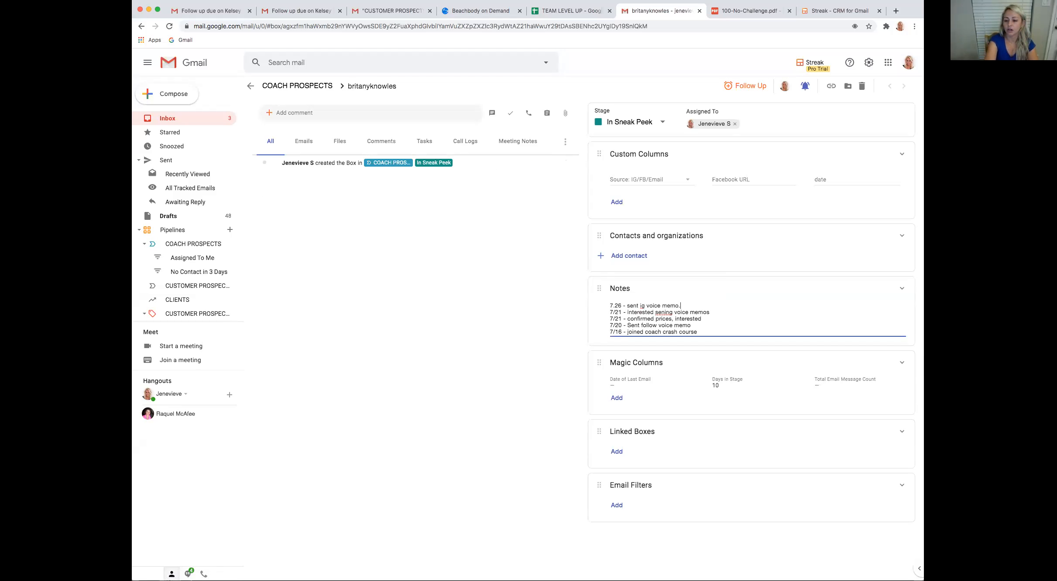
type(".. shes'")
key("BackSpace")
key("BackSpace")
type("'s ignoring me")
left_click(748, 93)
left_click(760, 118)
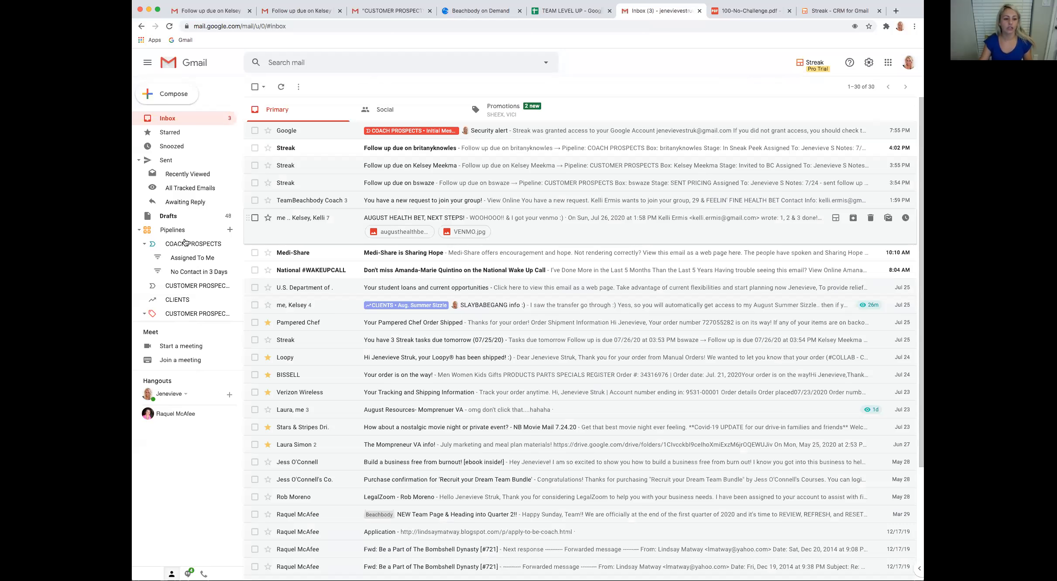
Open the COACH PROSPECTS pipeline and look through its stages and columns
scroll(185, 241, "down", 1)
left_click(185, 190)
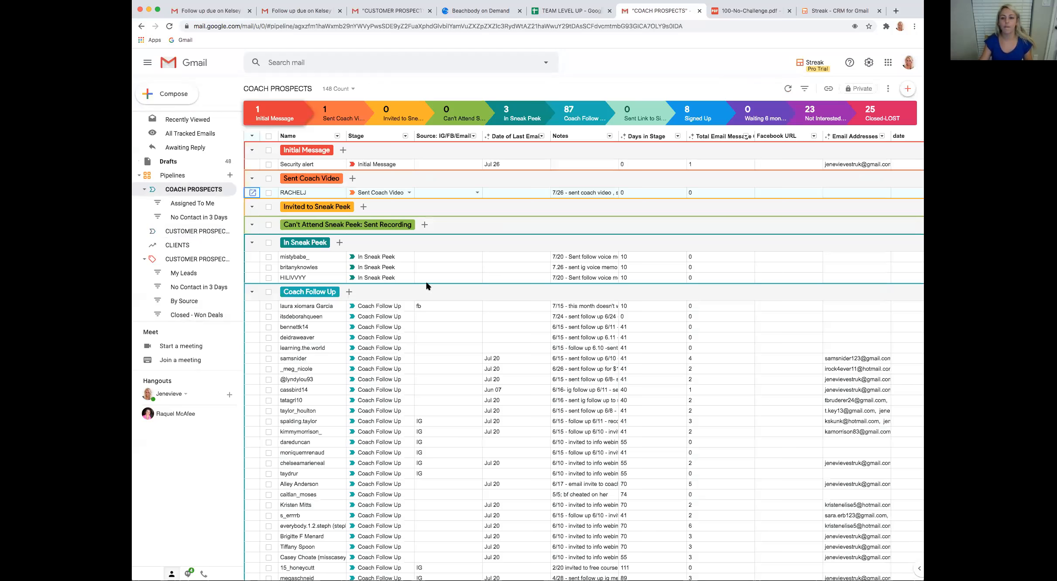
scroll(463, 168, "down", 5)
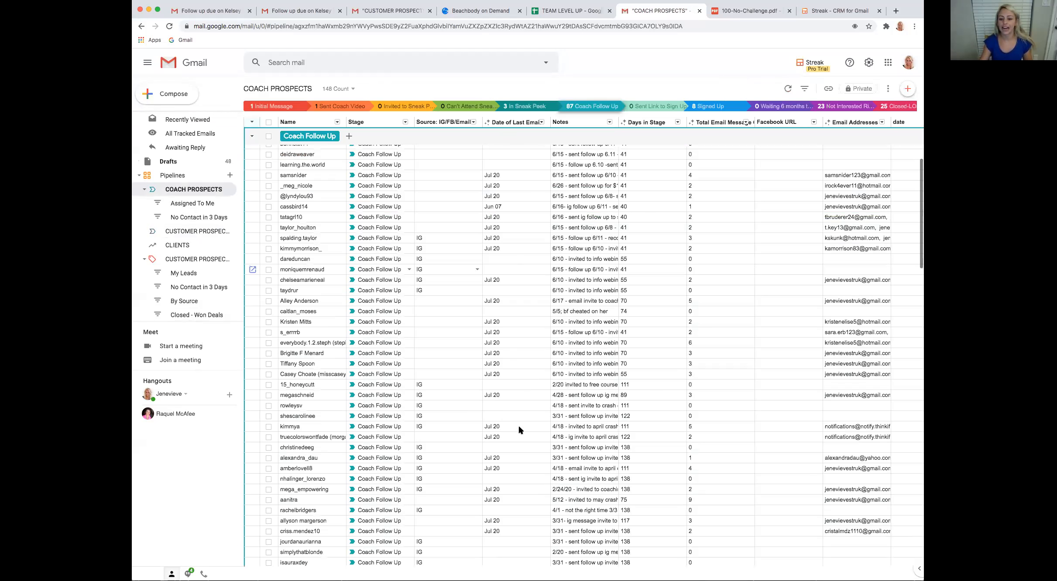
scroll(519, 425, "up", 1)
scroll(734, 405, "up", 4)
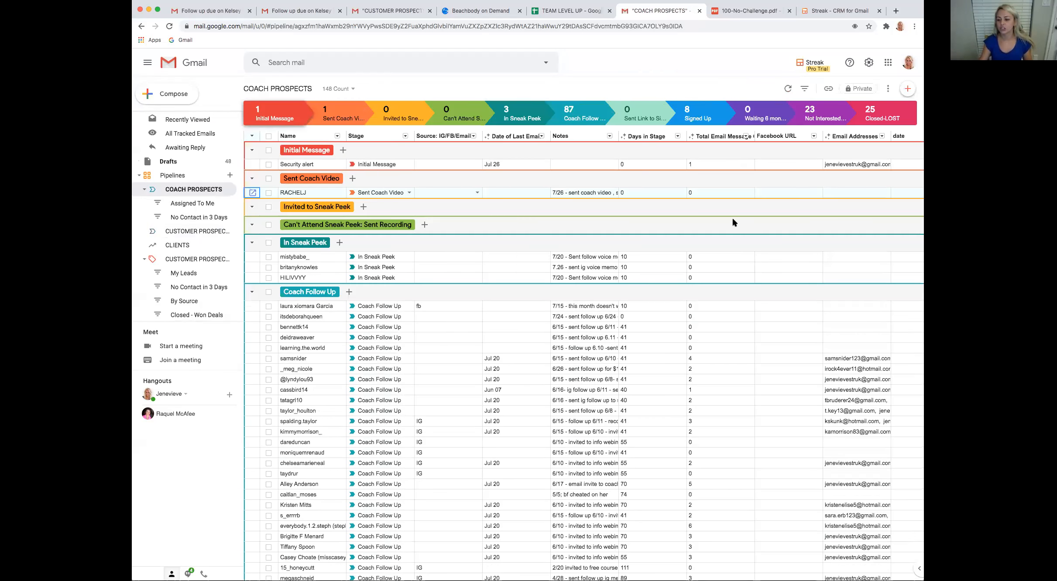
scroll(817, 190, "right", 3)
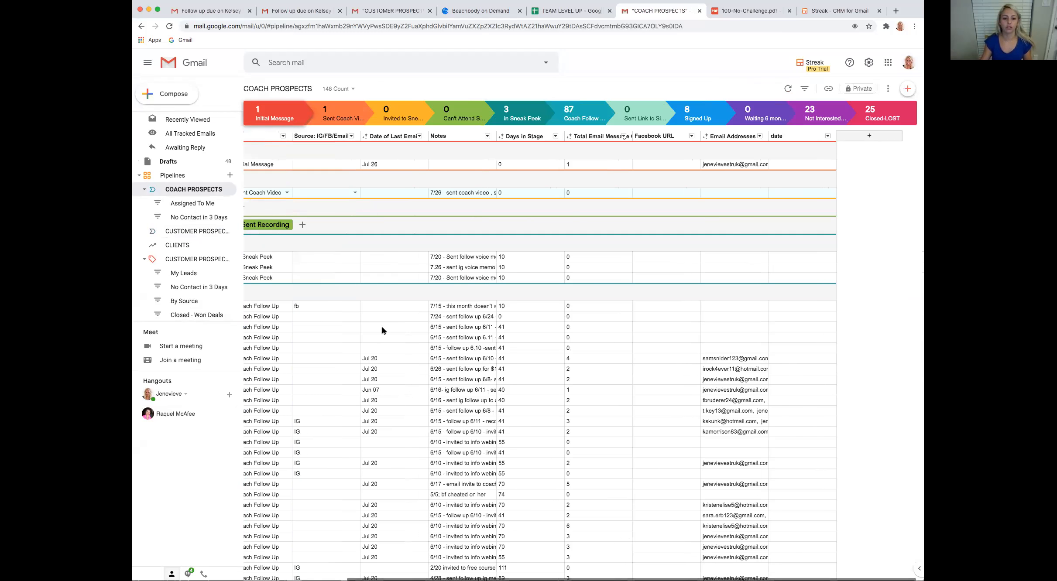
scroll(384, 330, "left", 3)
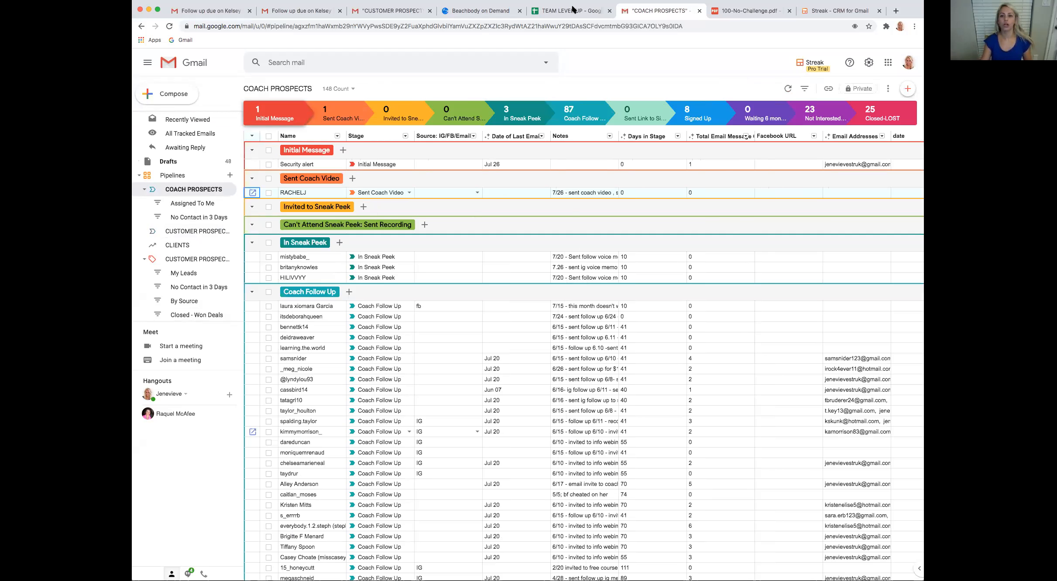